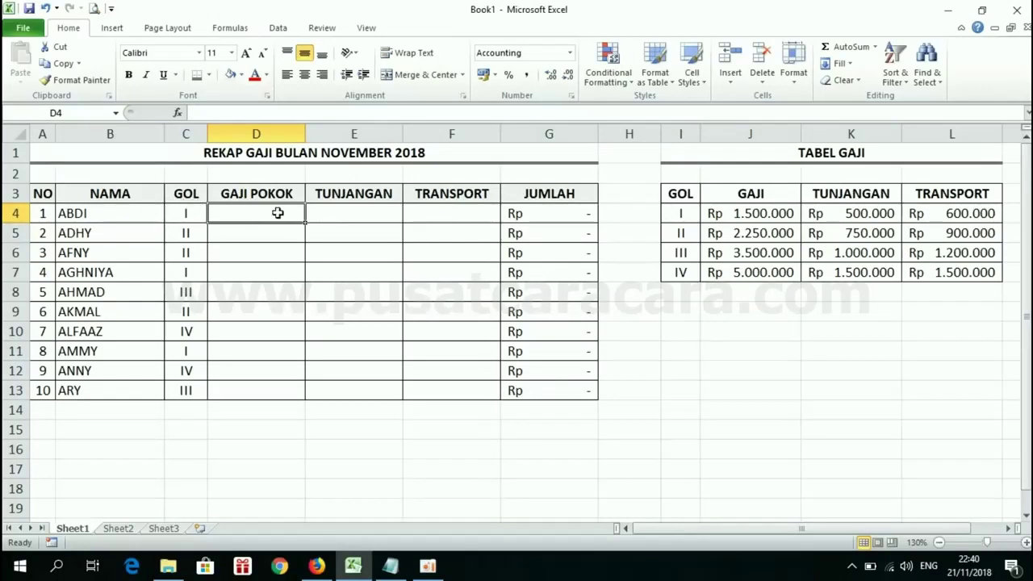
# Review ABDI's row, his grade in C4 and the TABEL GAJI grade table
pyautogui.click(365, 214)
pyautogui.click(455, 214)
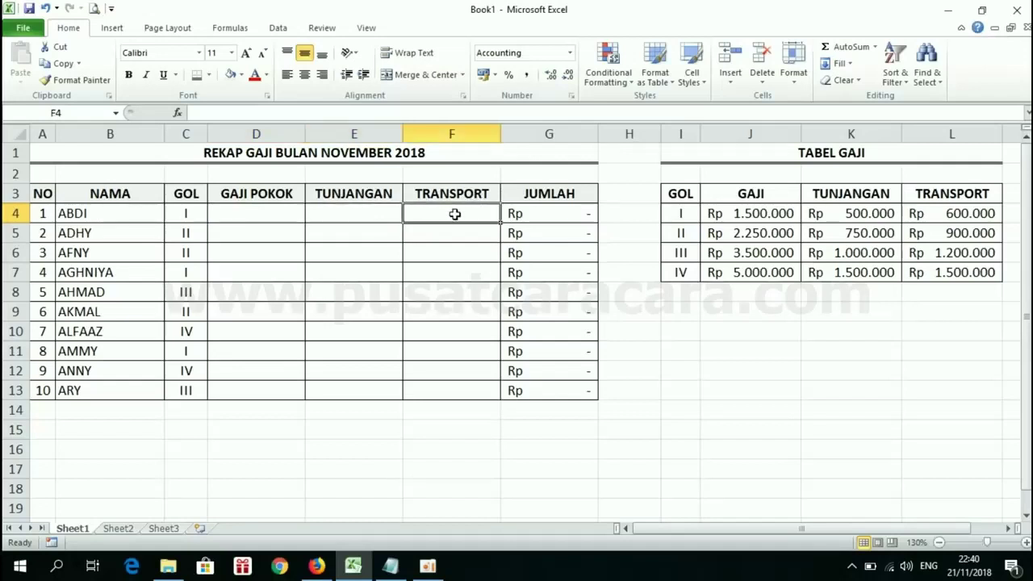
pyautogui.doubleClick(99, 214)
pyautogui.doubleClick(100, 214)
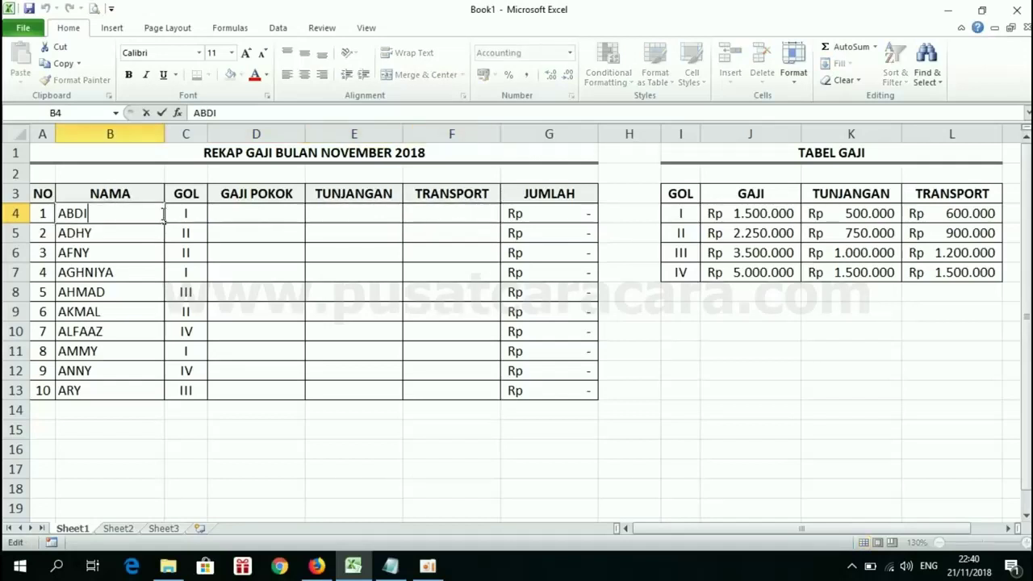
pyautogui.click(177, 215)
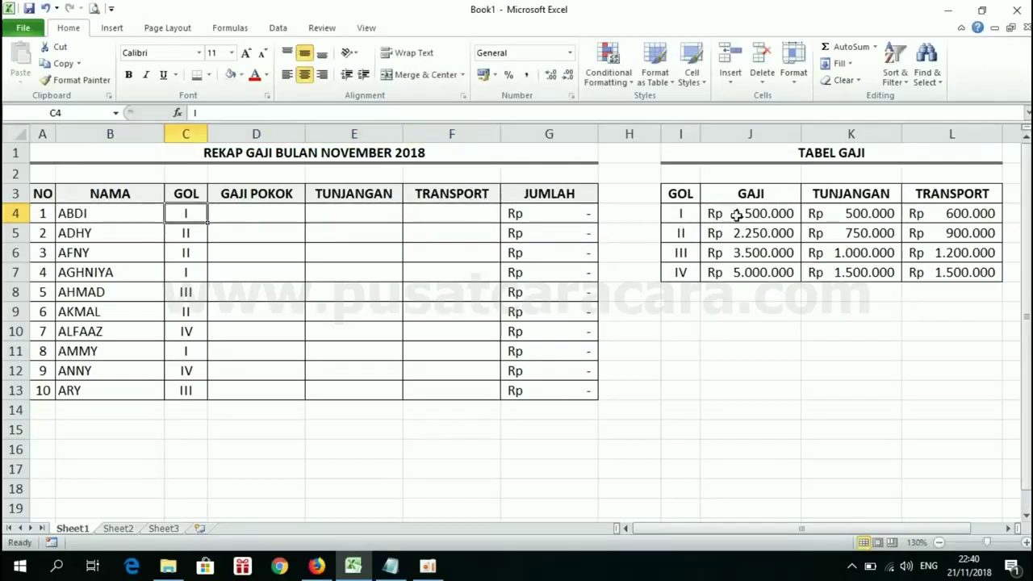
pyautogui.moveTo(691, 195); pyautogui.dragTo(975, 271)
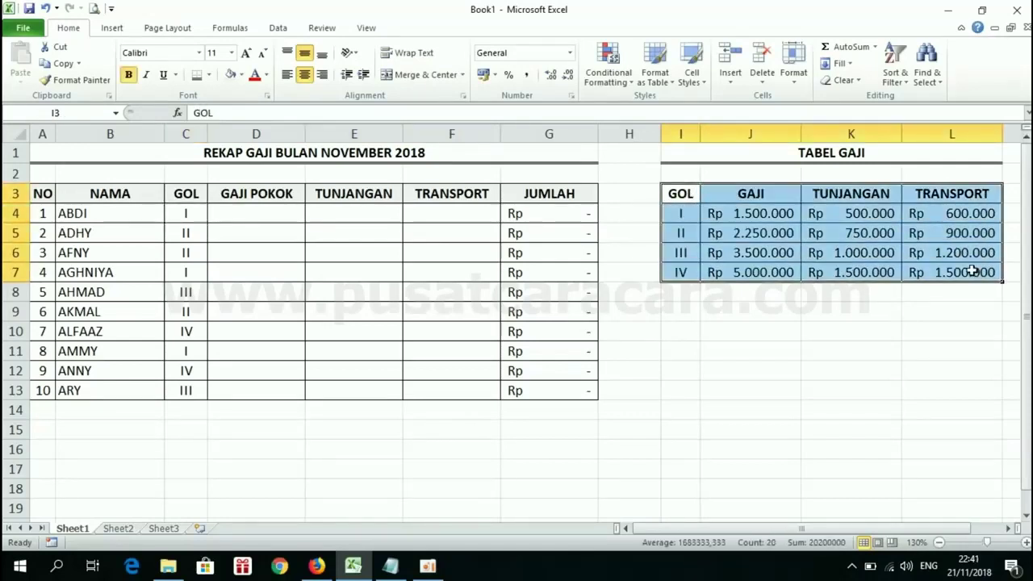
# In D4, begin =VLOOKUP( with ABDI's grade C4 as the lookup value
pyautogui.click(218, 221)
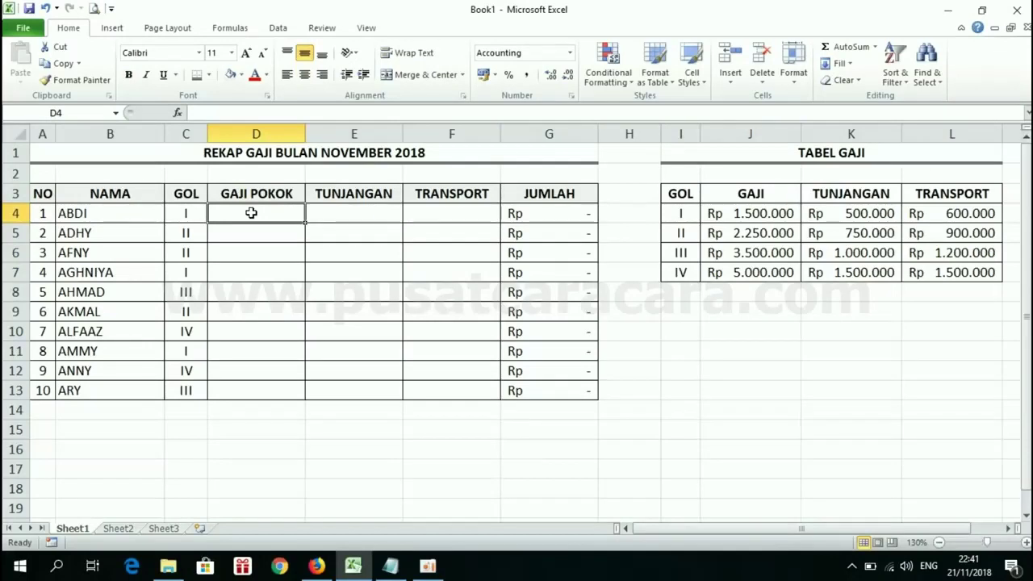
pyautogui.write('=VLOO')
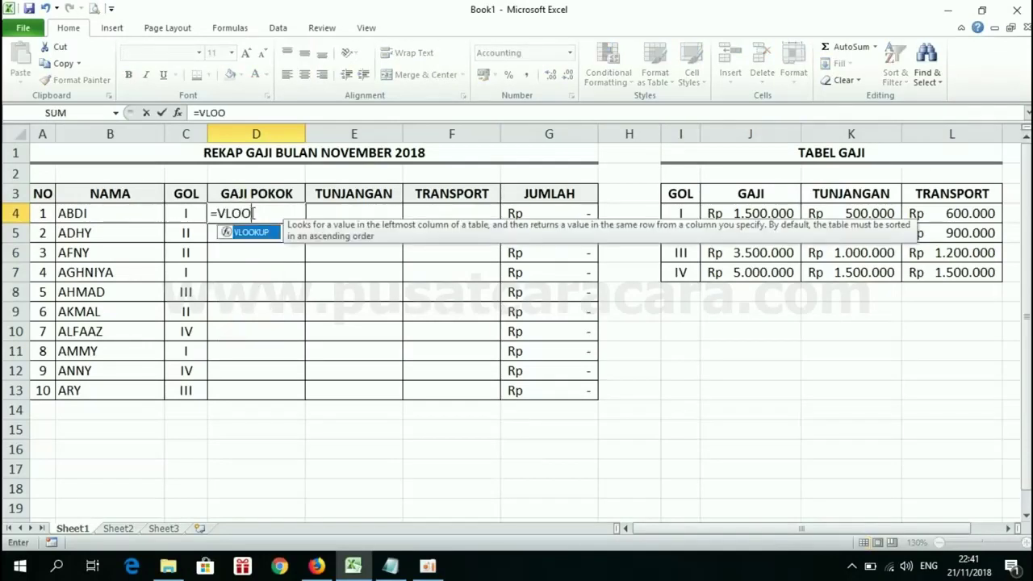
pyautogui.write('KUP')
pyautogui.write('(')
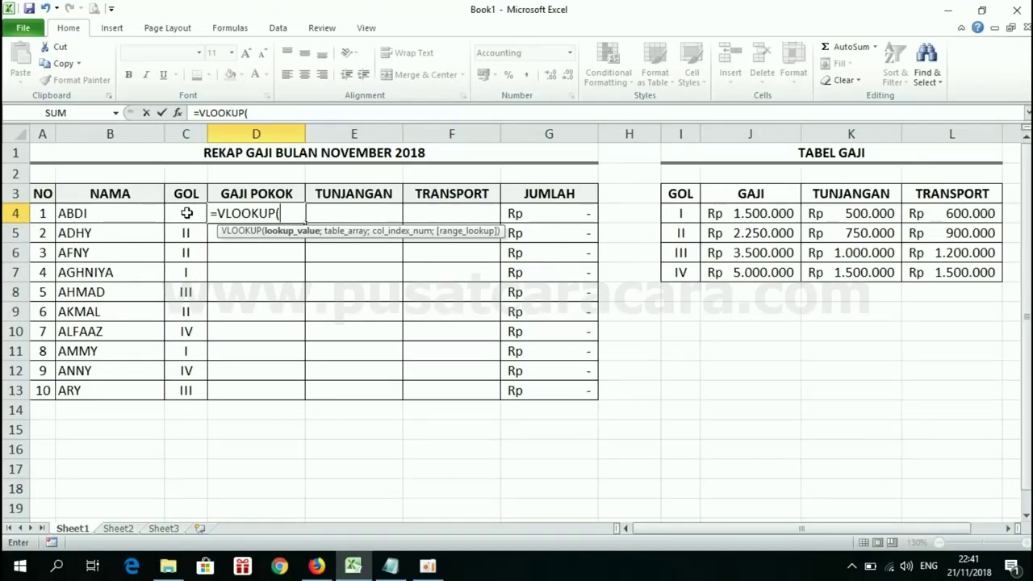
pyautogui.click(187, 212)
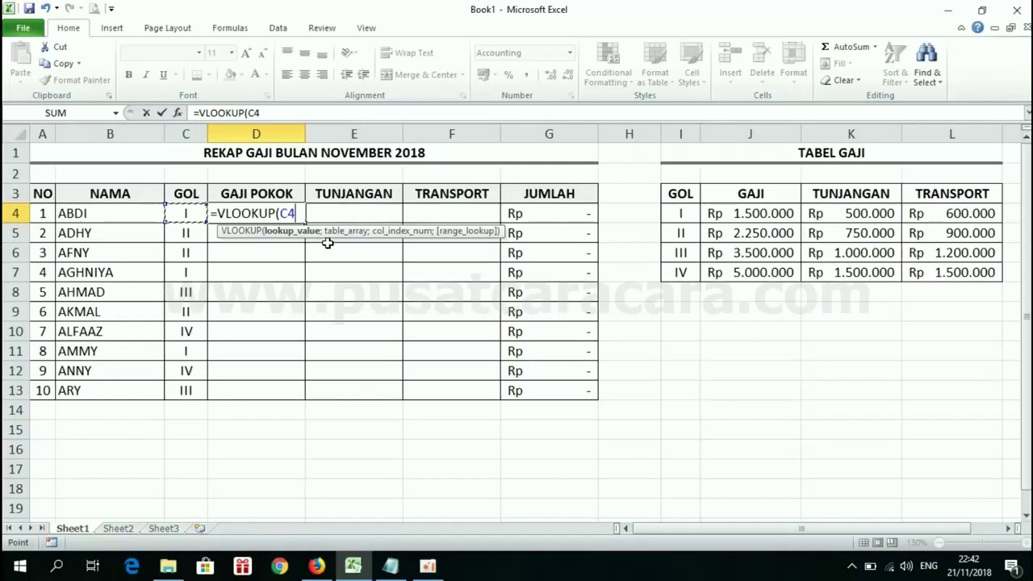
pyautogui.write(';')
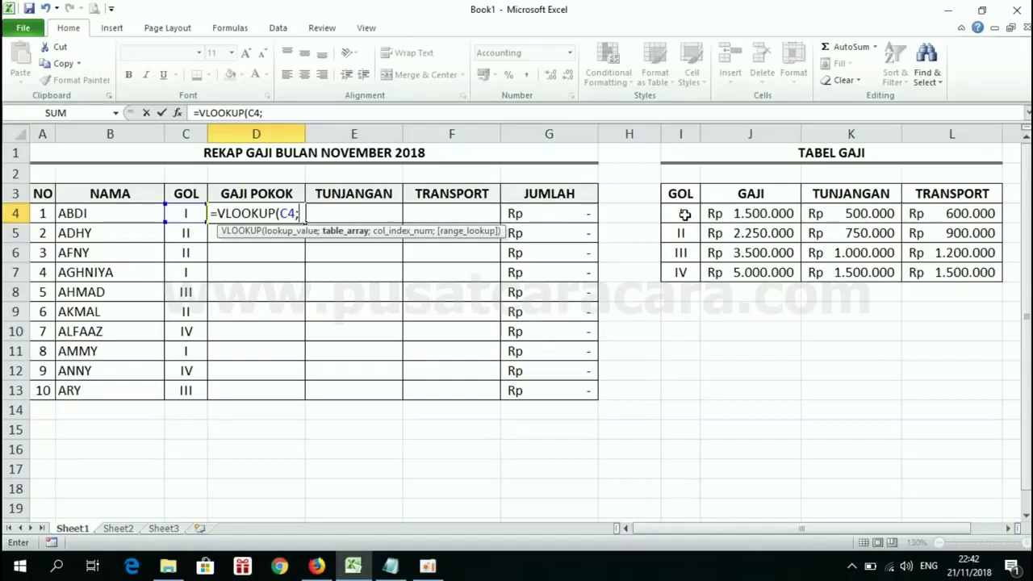
# Add the grade table I4:L7 as the table array, locked as $I$4:$L$7
pyautogui.moveTo(684, 214); pyautogui.dragTo(953, 269)
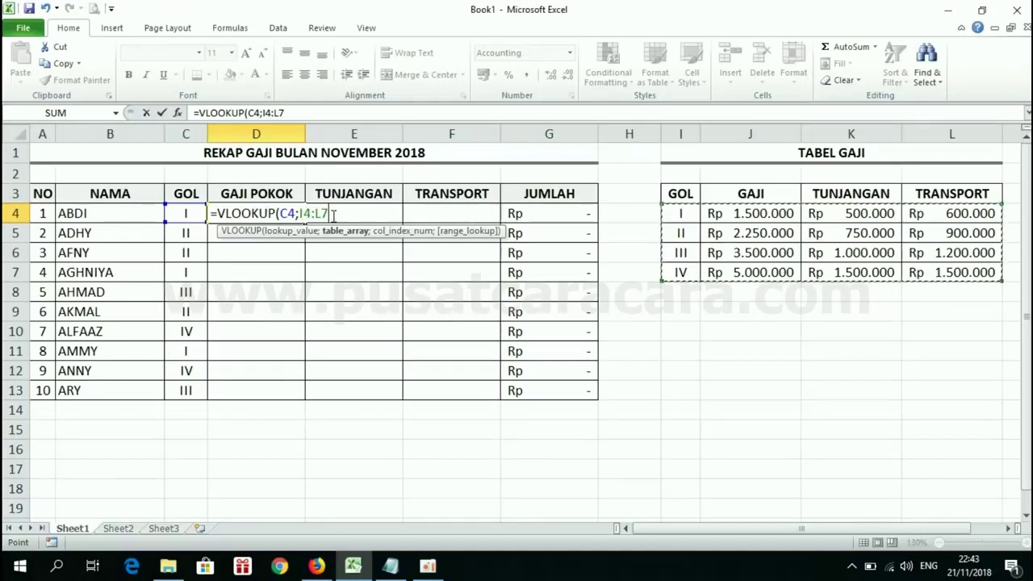
pyautogui.press('F4')
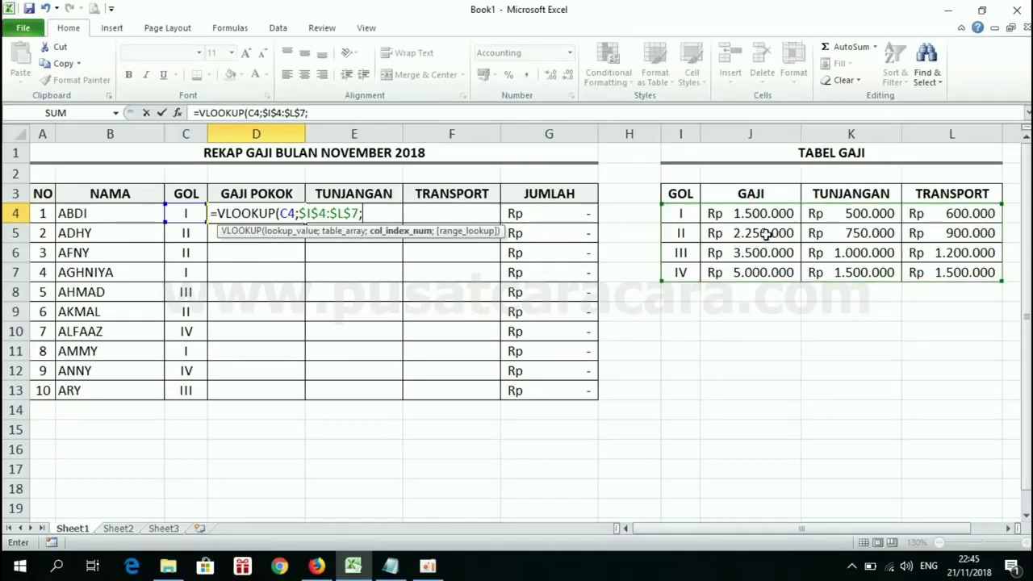
# Finish D4's formula as =VLOOKUP(C4;$I$4:$L$7;2;0), using 0 instead of FALSE
pyautogui.moveTo(681, 209); pyautogui.dragTo(682, 211)
pyautogui.write('2;')
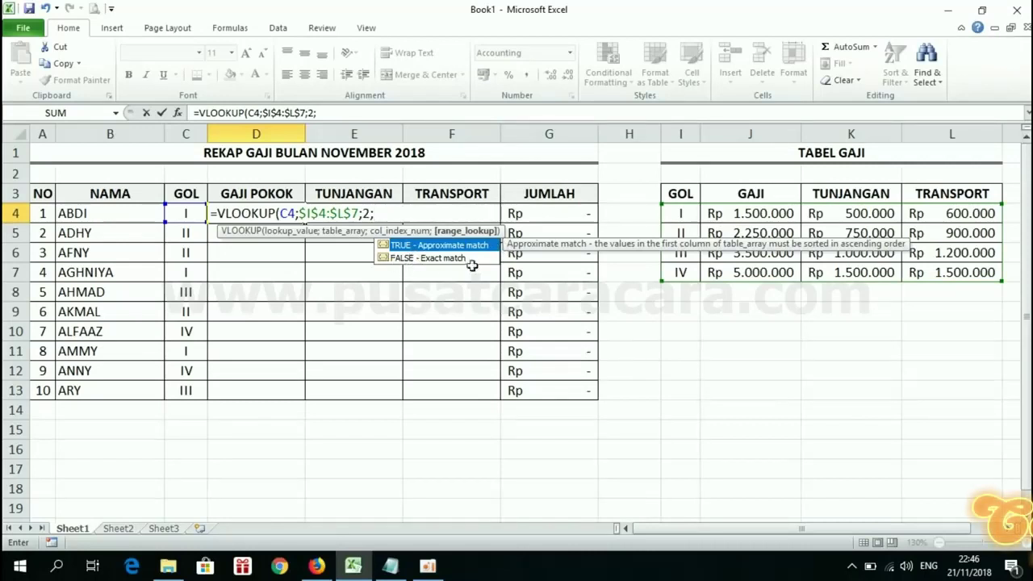
pyautogui.write('F')
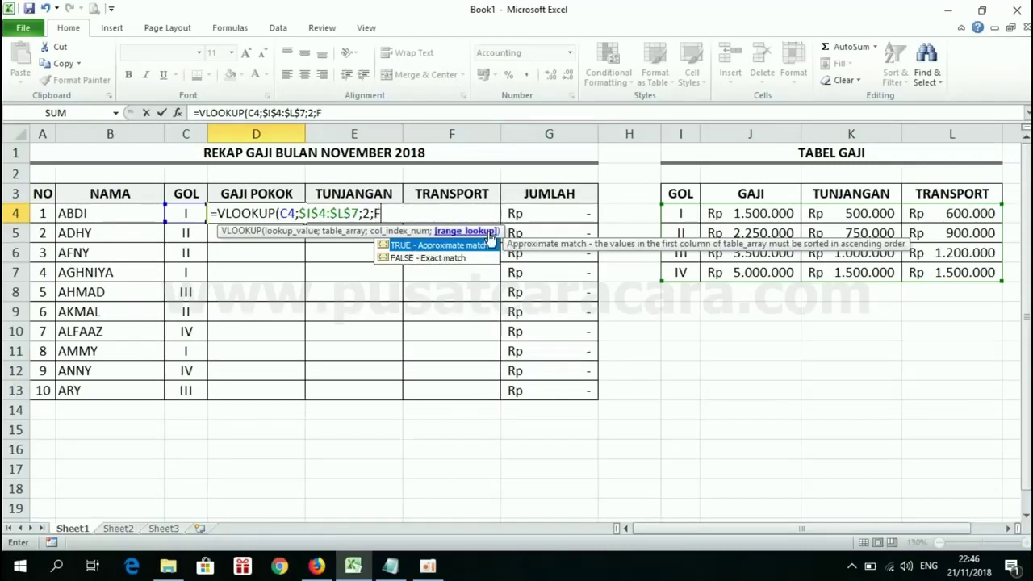
pyautogui.write('ALSE')
pyautogui.press('BackSpace')
pyautogui.press('BackSpace')
pyautogui.press('BackSpace')
pyautogui.press('BackSpace')
pyautogui.press('BackSpace')
pyautogui.doubleClick(408, 257)
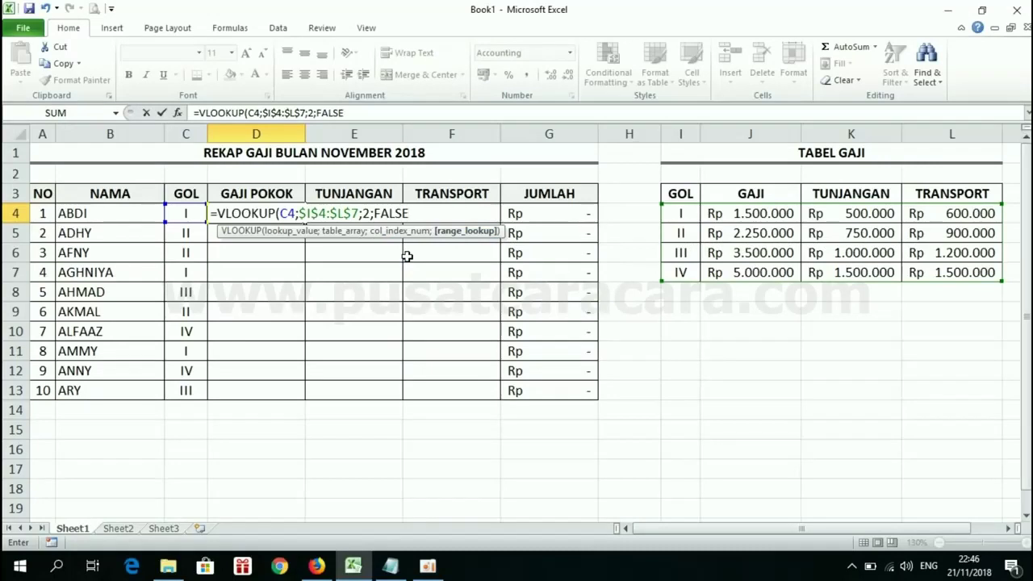
pyautogui.press('BackSpace')
pyautogui.press('BackSpace')
pyautogui.press('BackSpace')
pyautogui.press('BackSpace')
pyautogui.press('BackSpace')
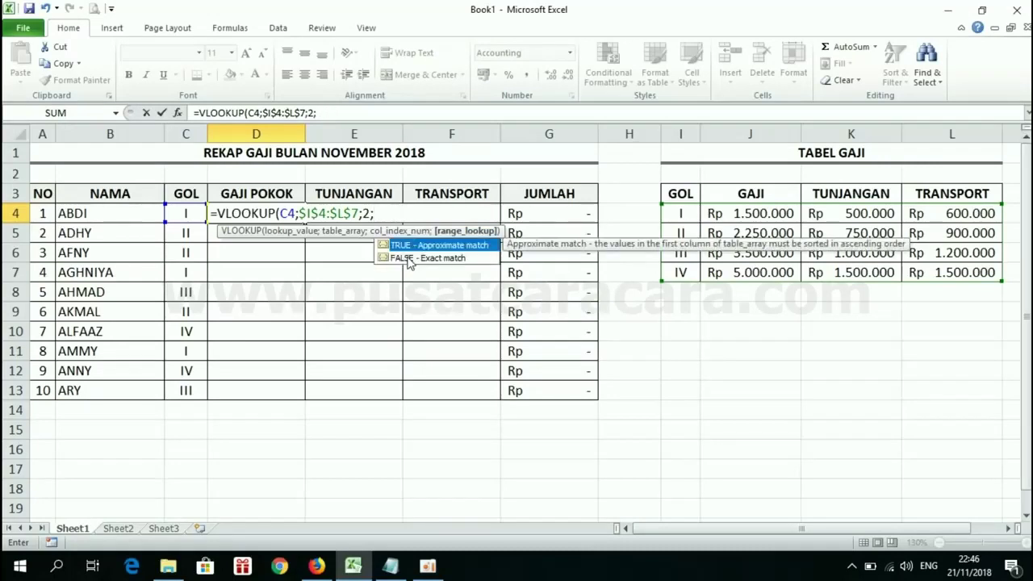
pyautogui.write('0')
pyautogui.write(')')
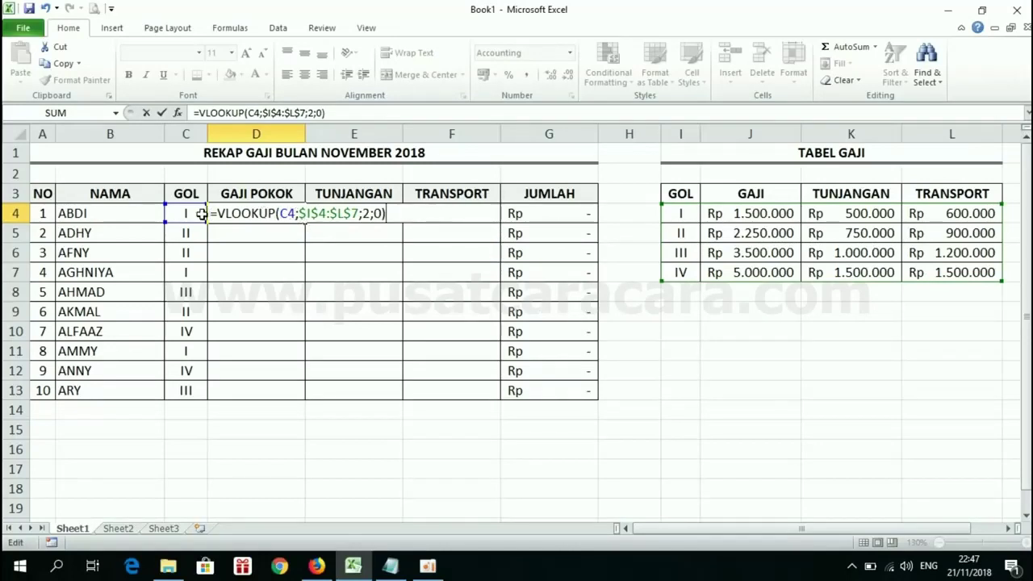
# Explain the C4 and table arguments, then commit D4 so it shows Rp 1.500.000
pyautogui.moveTo(295, 213); pyautogui.dragTo(280, 213)
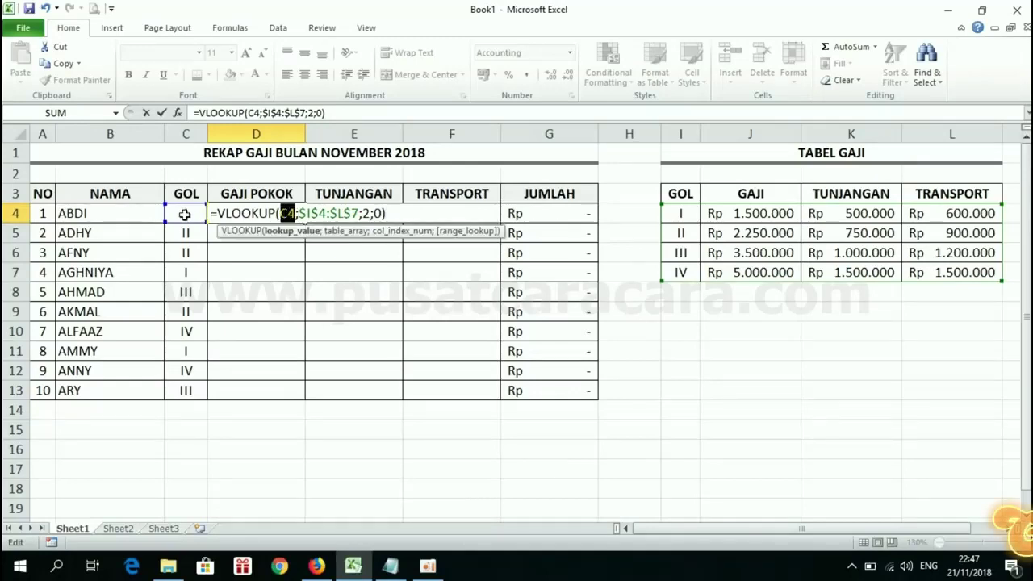
pyautogui.click(295, 213)
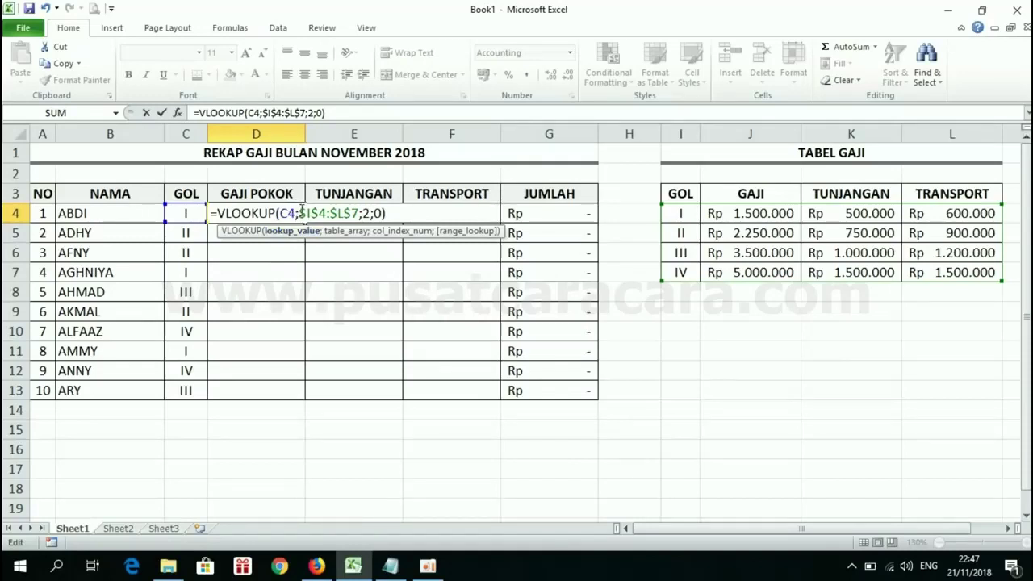
pyautogui.moveTo(300, 213); pyautogui.dragTo(369, 213)
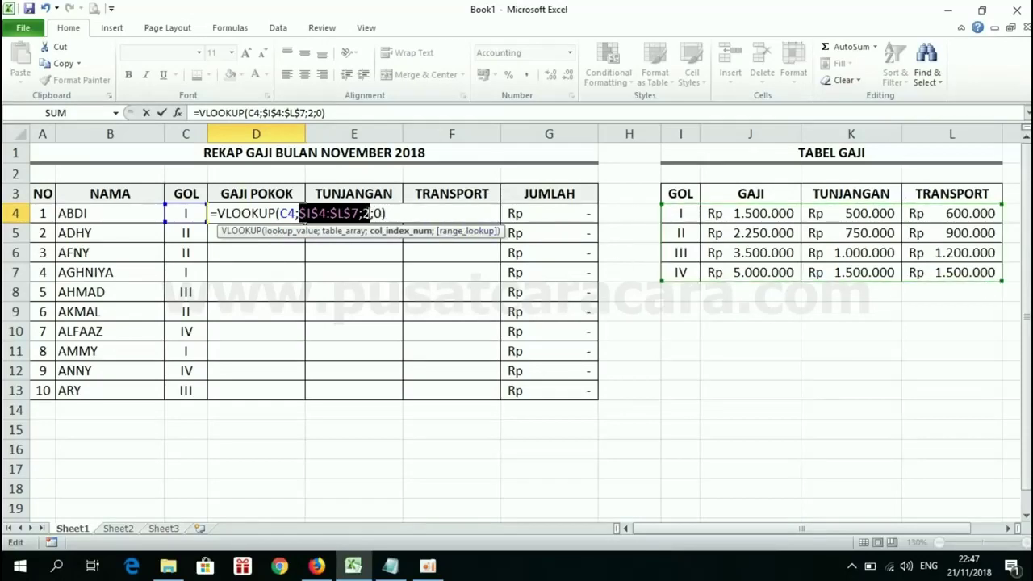
pyautogui.click(368, 213)
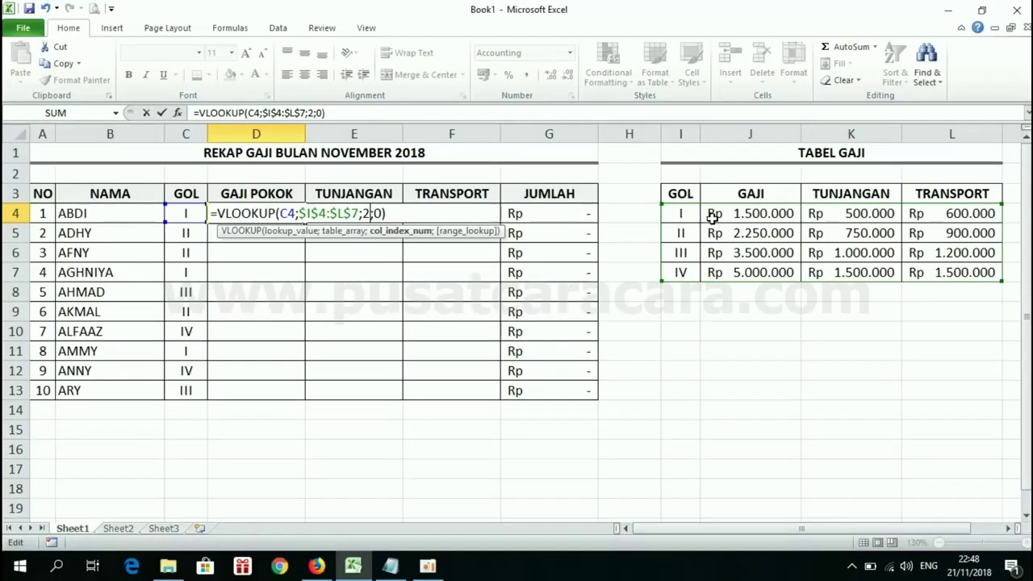
pyautogui.press('Return')
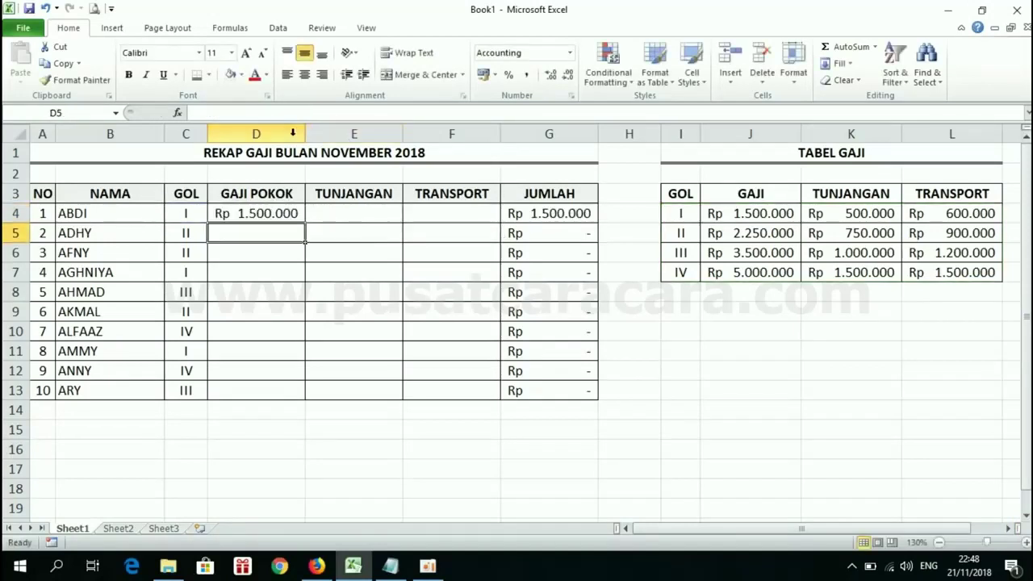
# Fill D4's VLOOKUP down to D13 so every employee gets a basic salary
pyautogui.click(265, 209)
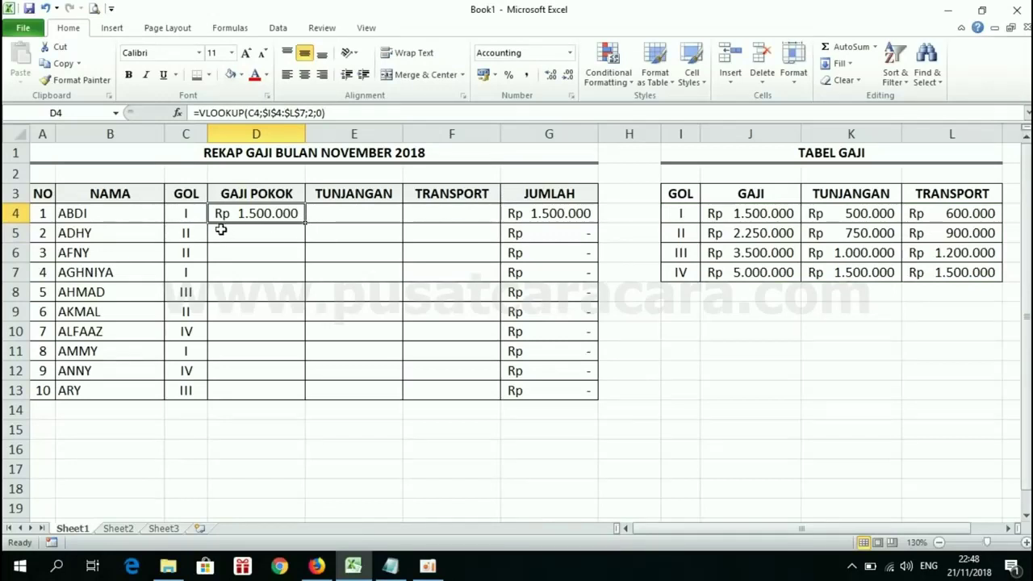
pyautogui.click(261, 237)
pyautogui.click(276, 212)
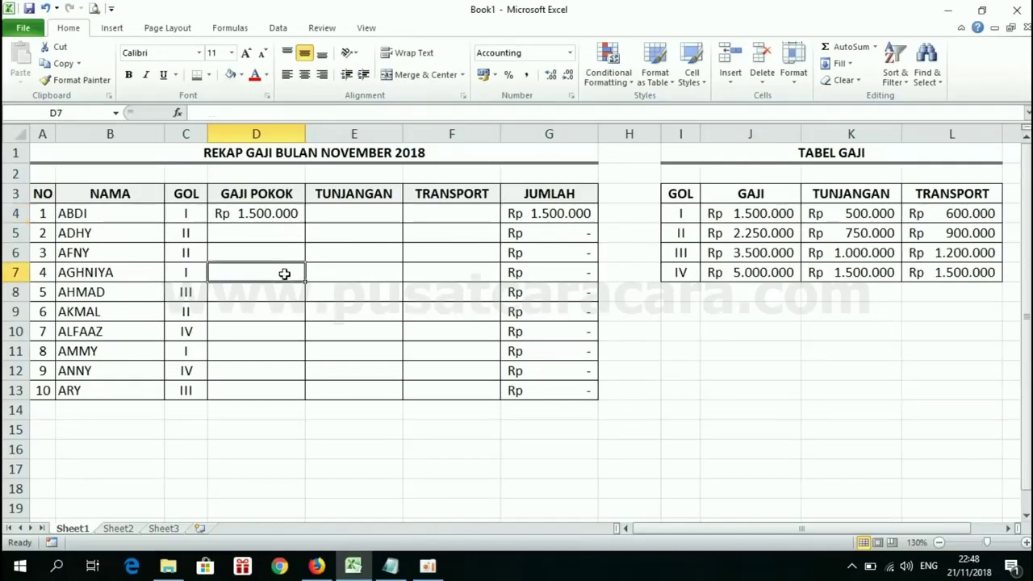
pyautogui.moveTo(283, 272); pyautogui.dragTo(272, 250)
pyautogui.click(272, 213)
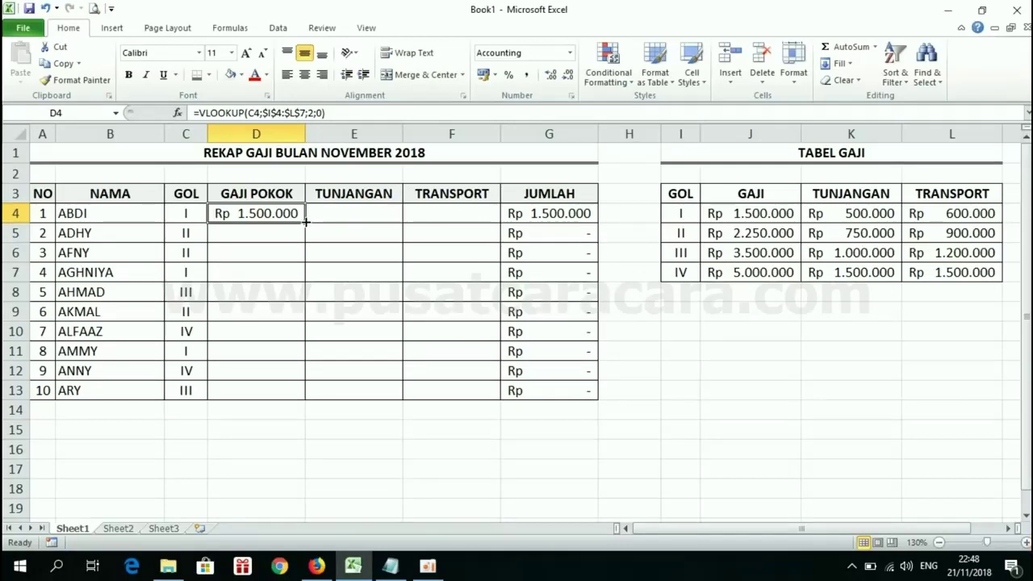
pyautogui.moveTo(306, 221); pyautogui.dragTo(306, 393)
# Check the copied formulas in D5 and D7 against the grades in the GOL column
pyautogui.click(397, 368)
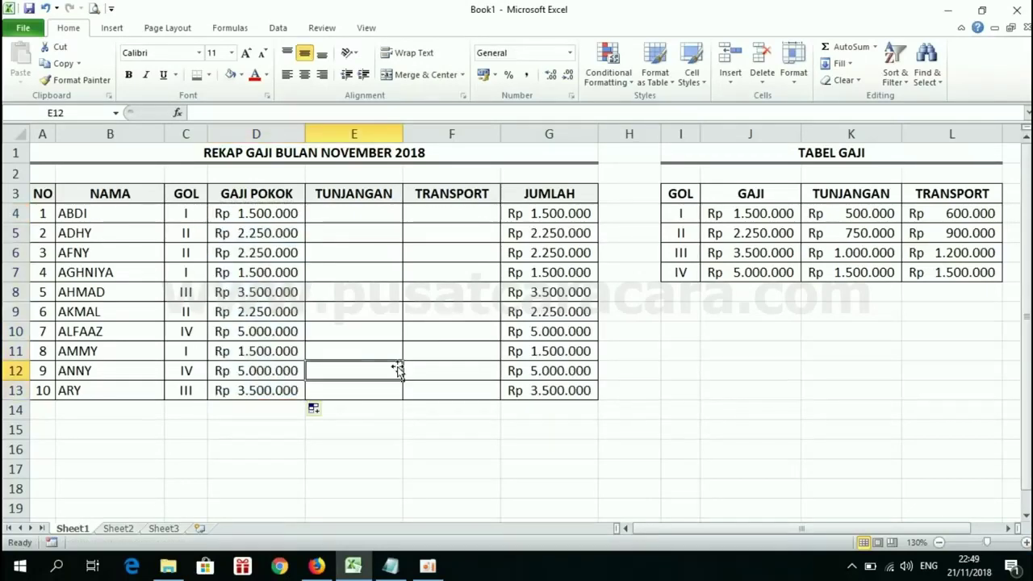
pyautogui.click(276, 230)
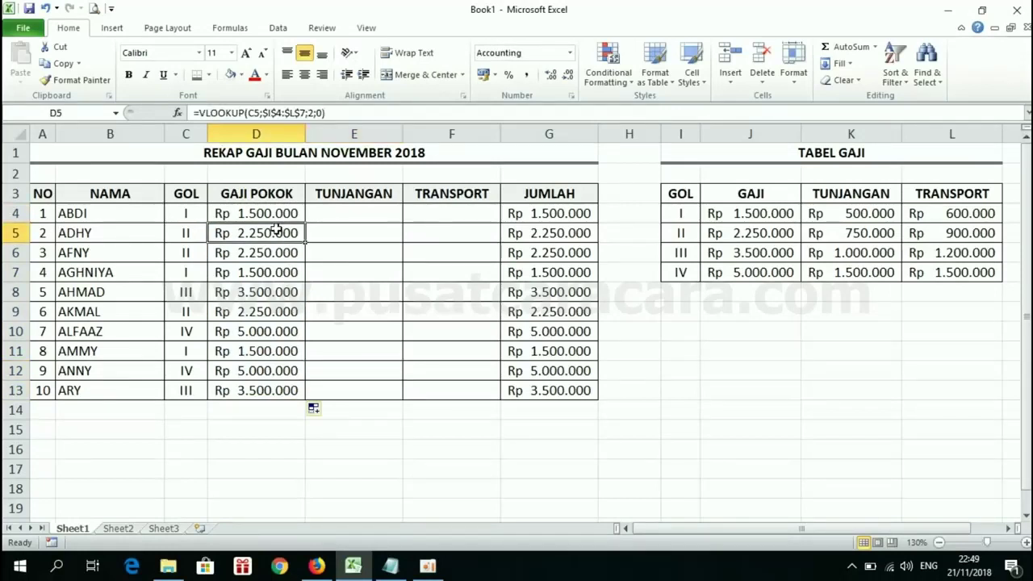
pyautogui.click(217, 274)
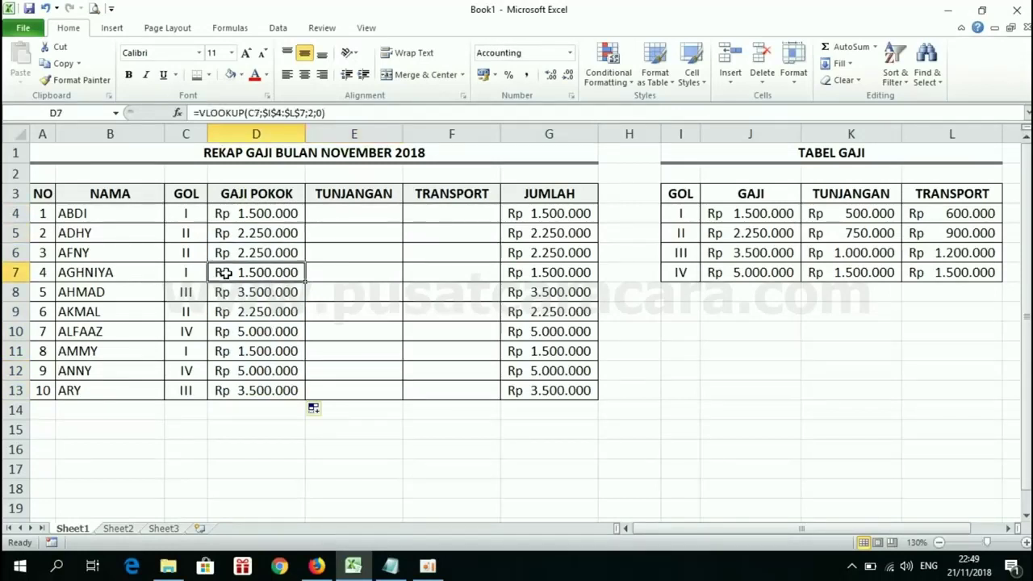
pyautogui.click(189, 291)
pyautogui.click(180, 272)
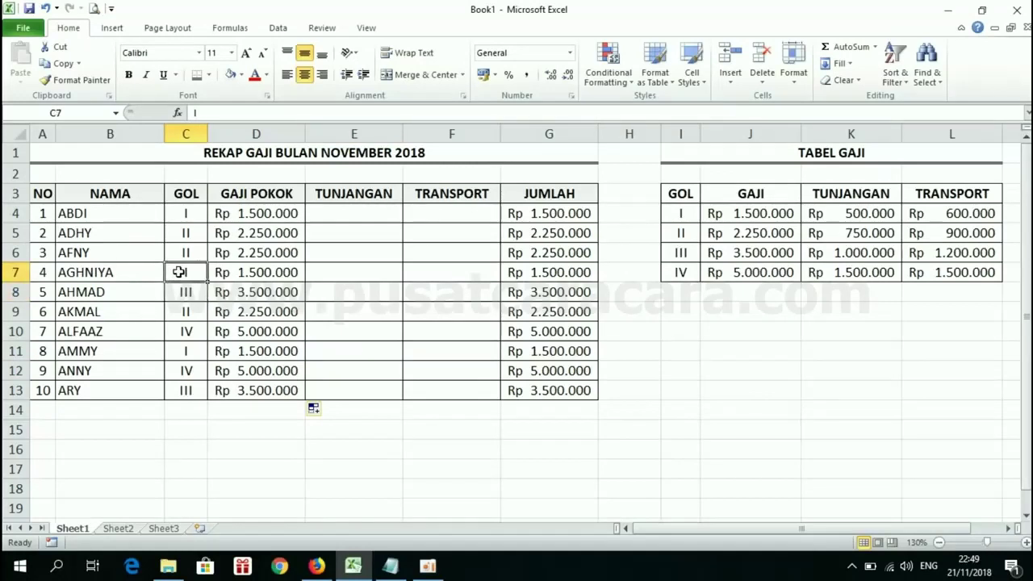
pyautogui.click(190, 311)
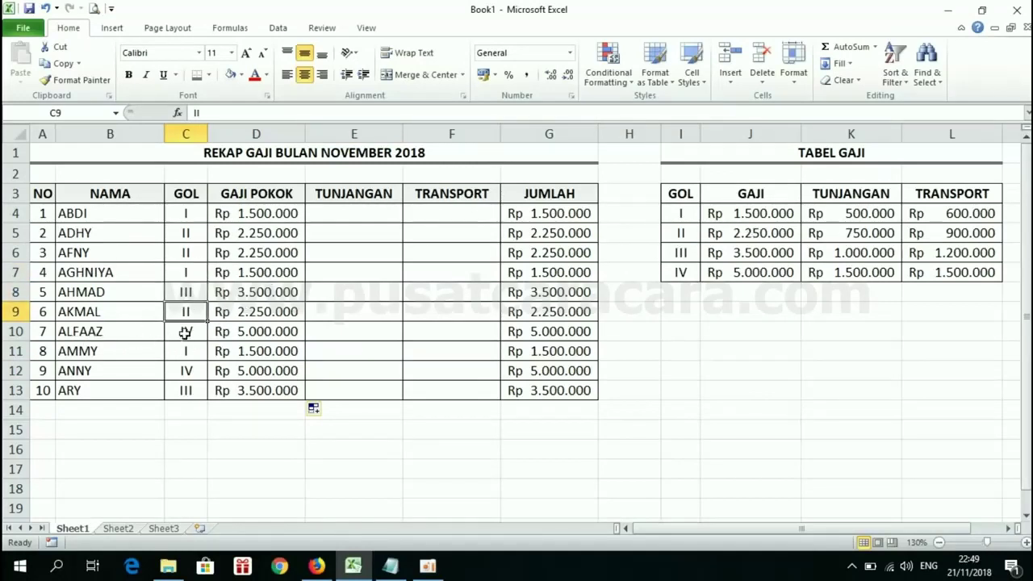
pyautogui.click(198, 290)
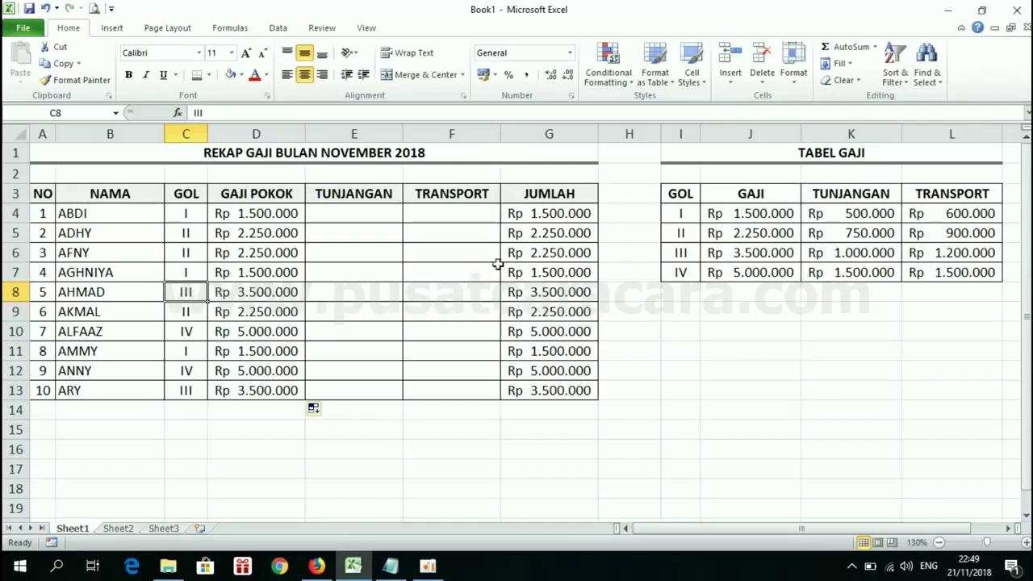
pyautogui.click(192, 372)
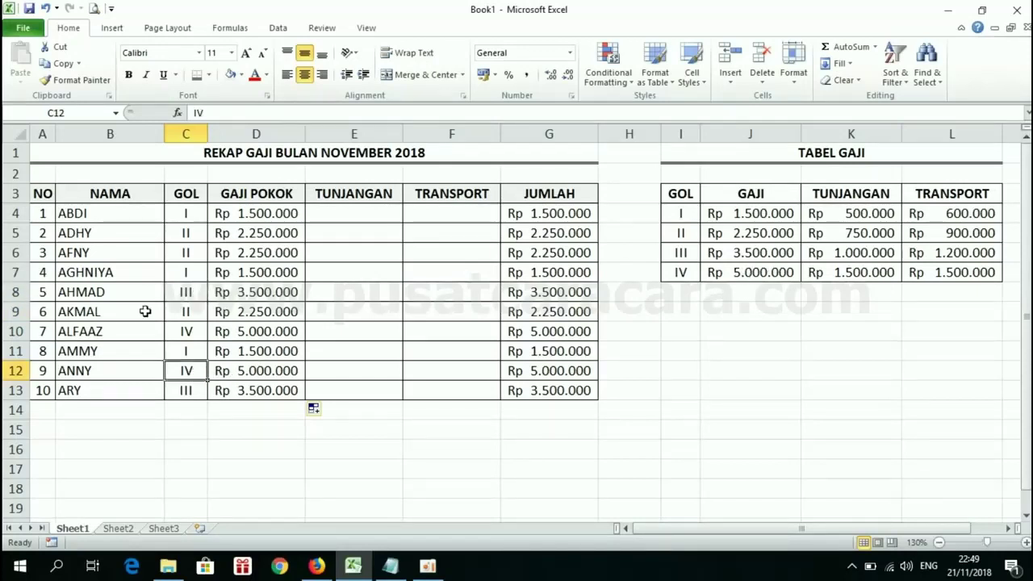
# Change ABDI's grade in C4 to III, then IV, so D4 becomes Rp 5.000.000
pyautogui.click(187, 216)
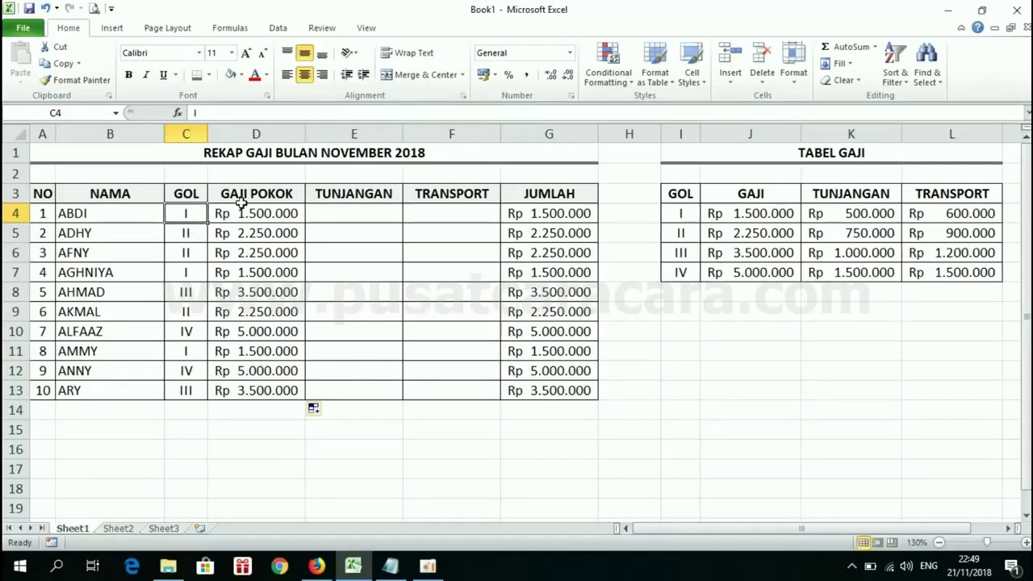
pyautogui.write('III')
pyautogui.press('Return')
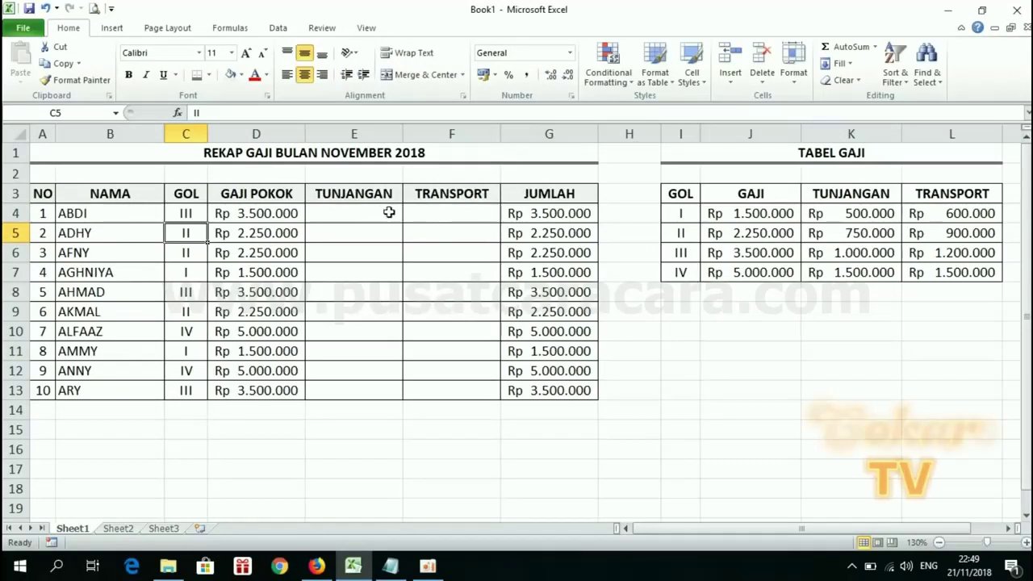
pyautogui.click(196, 212)
pyautogui.write('IV')
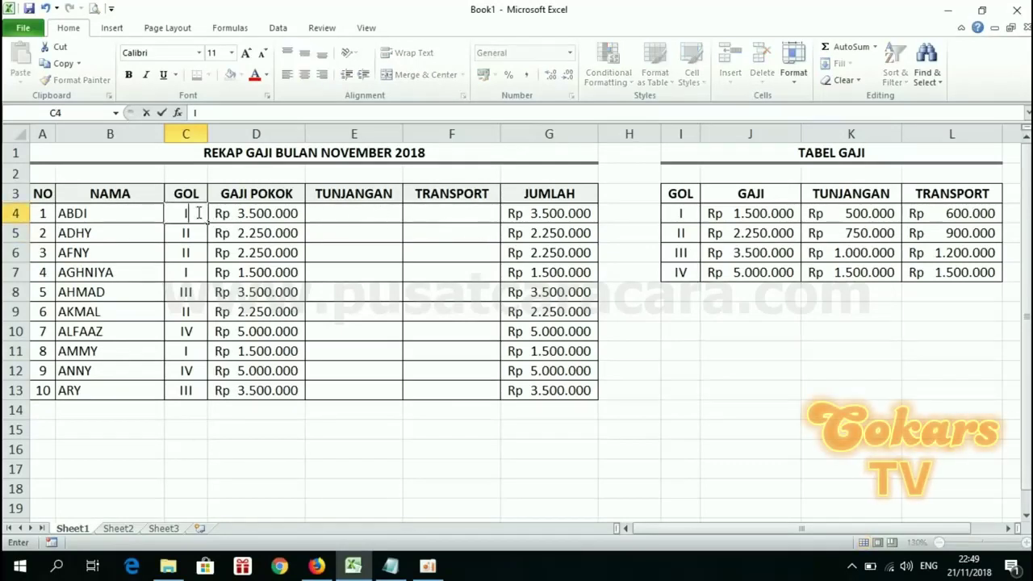
pyautogui.press('Return')
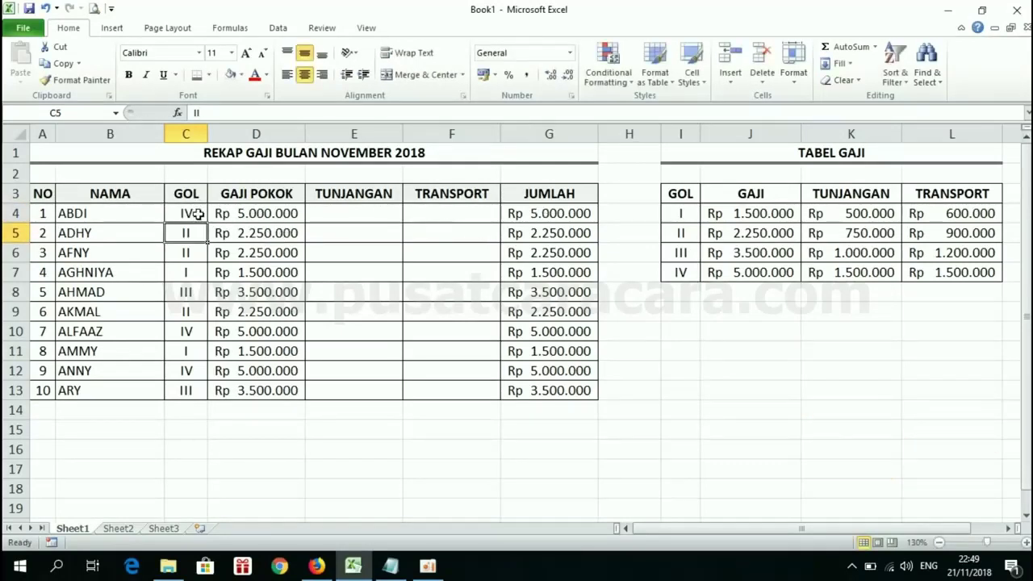
pyautogui.click(242, 213)
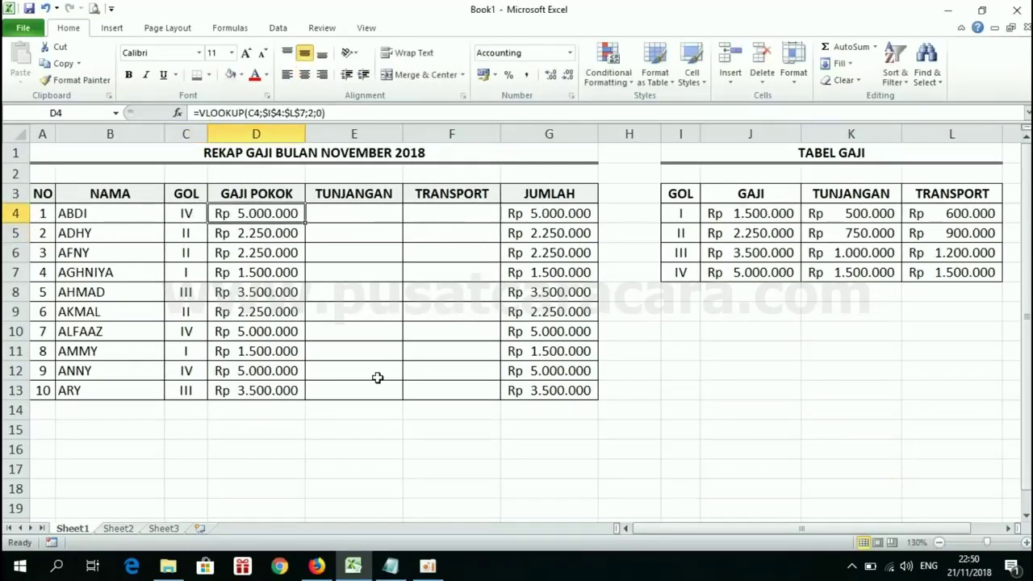
pyautogui.click(327, 214)
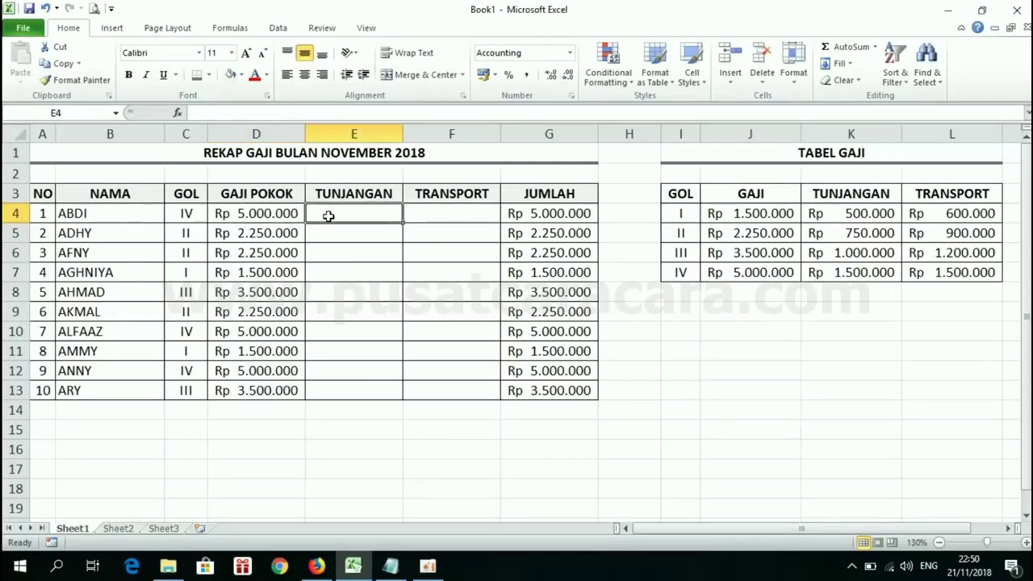
pyautogui.click(265, 213)
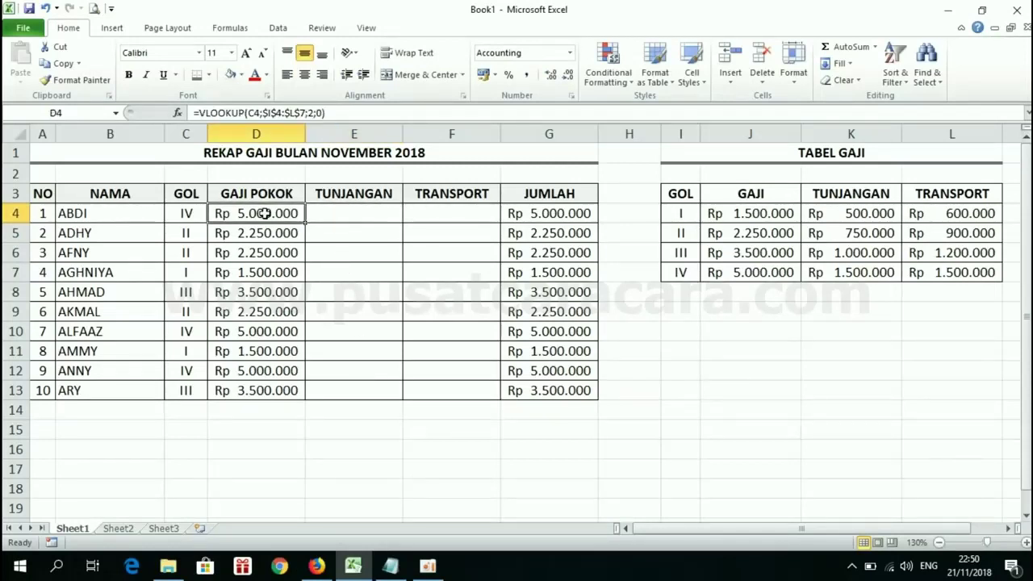
pyautogui.doubleClick(274, 213)
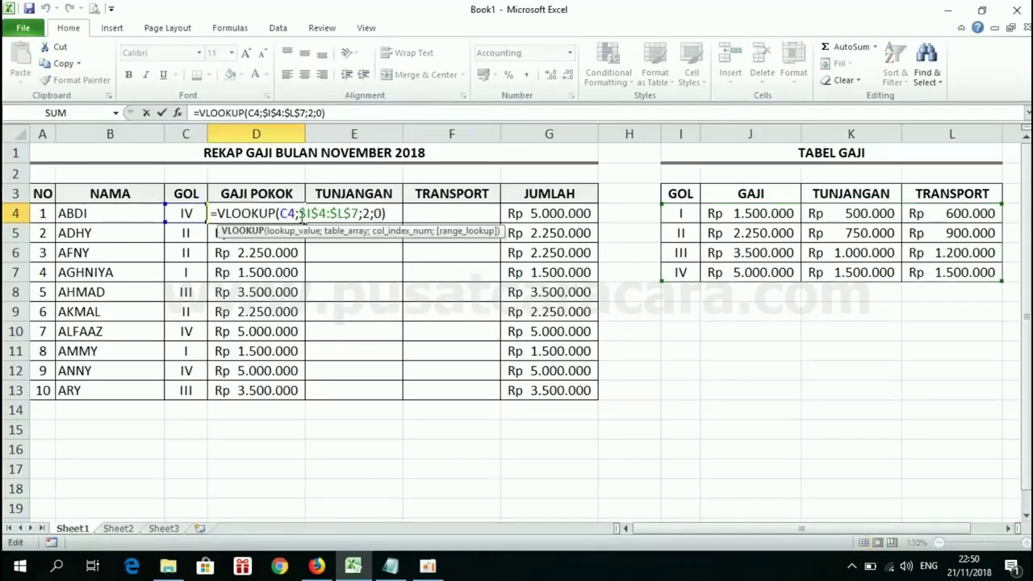
pyautogui.moveTo(299, 214); pyautogui.dragTo(364, 213)
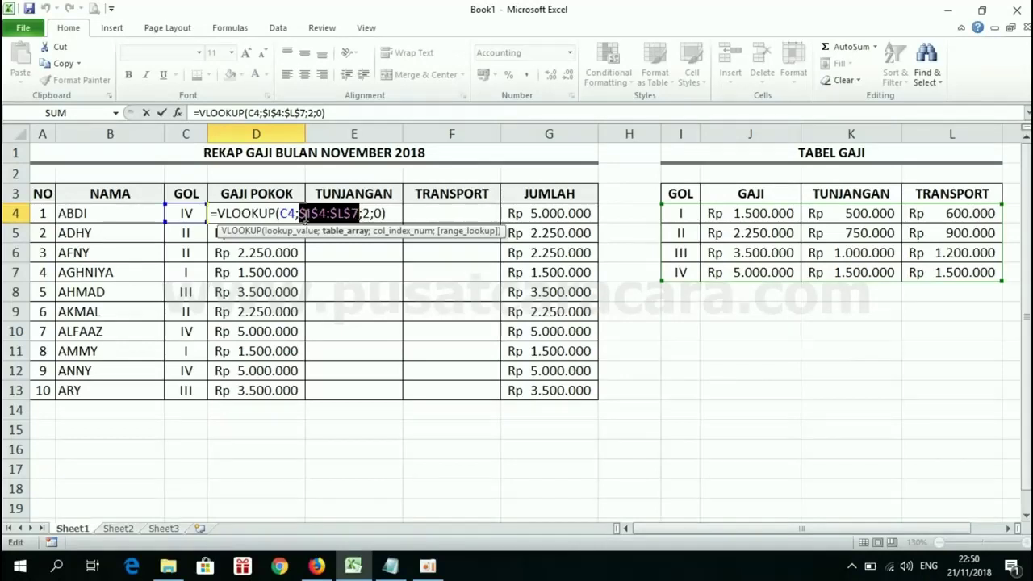
pyautogui.press('Return')
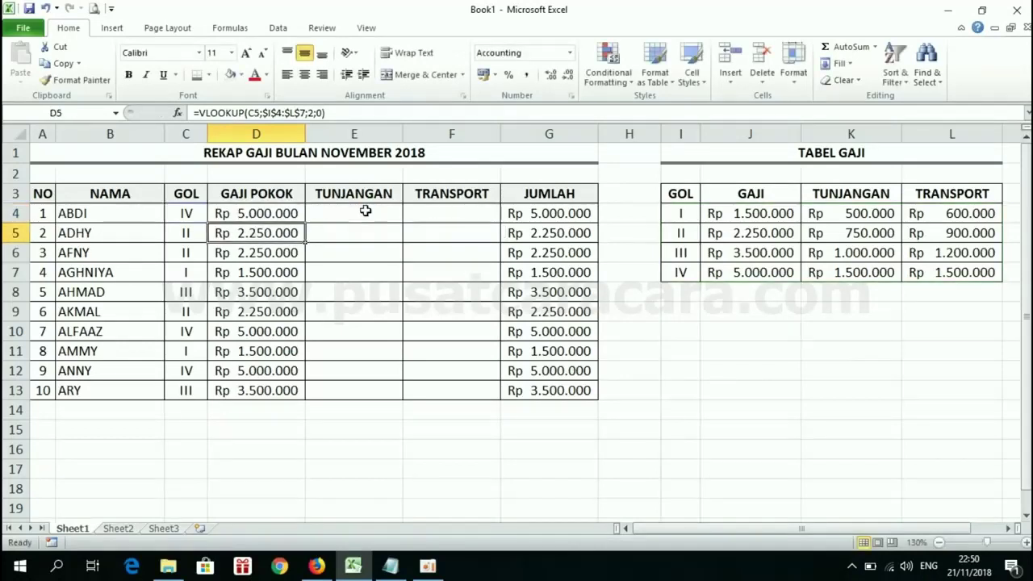
pyautogui.click(274, 213)
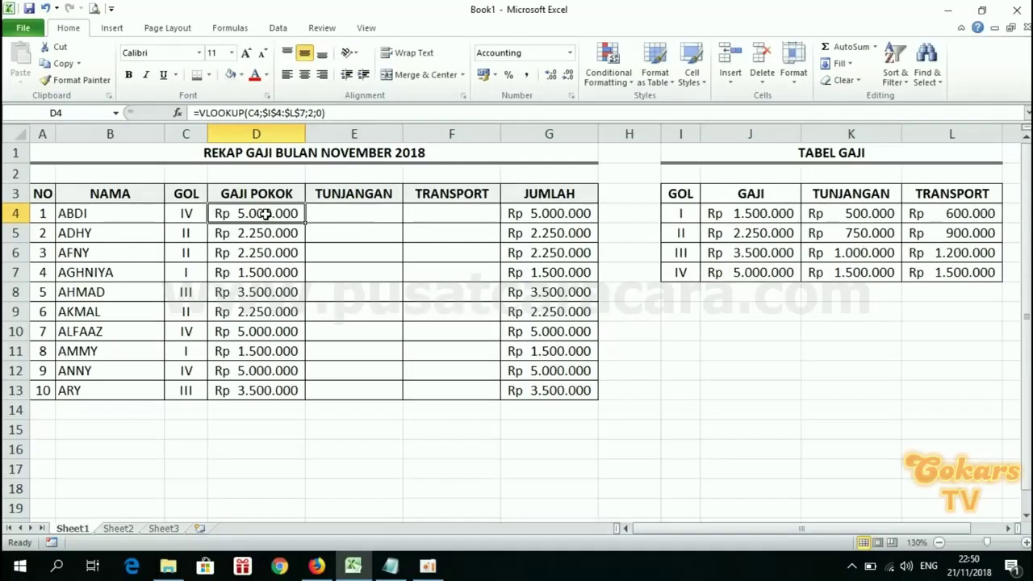
pyautogui.press('Down')
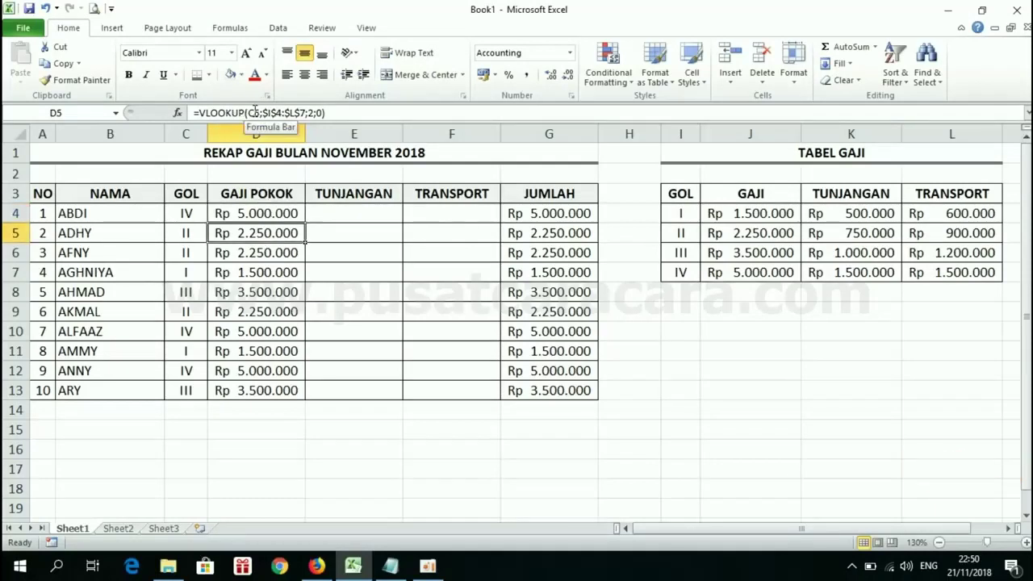
pyautogui.press('Down')
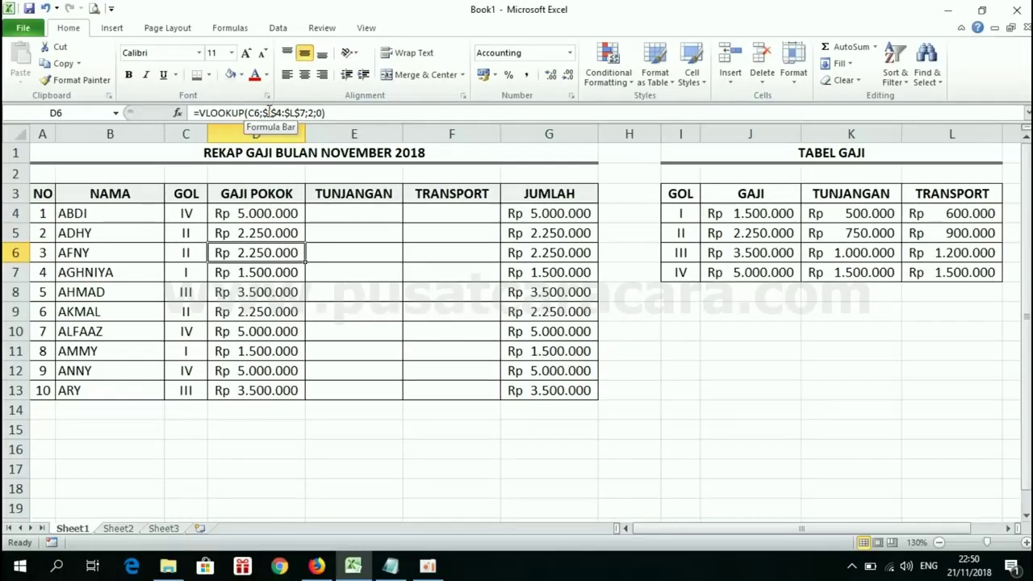
pyautogui.press('Down')
pyautogui.press('Down')
pyautogui.press('Down')
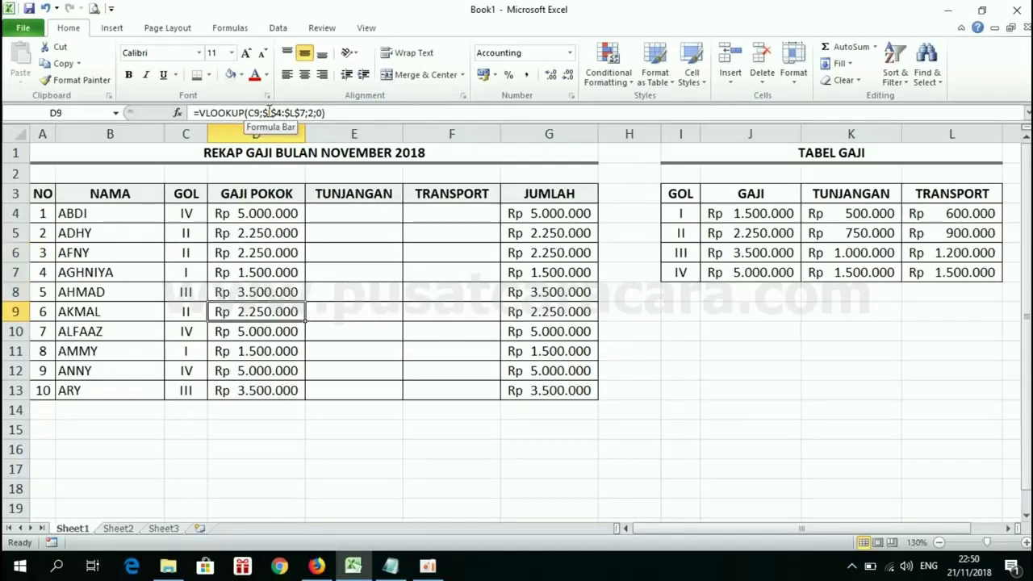
pyautogui.press('Down')
pyautogui.press('Down')
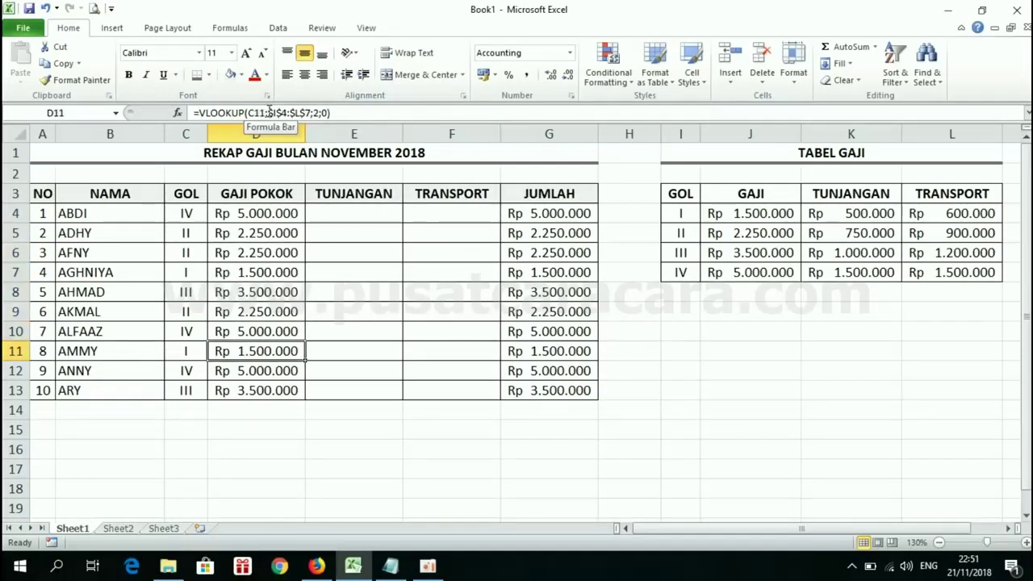
pyautogui.click(276, 218)
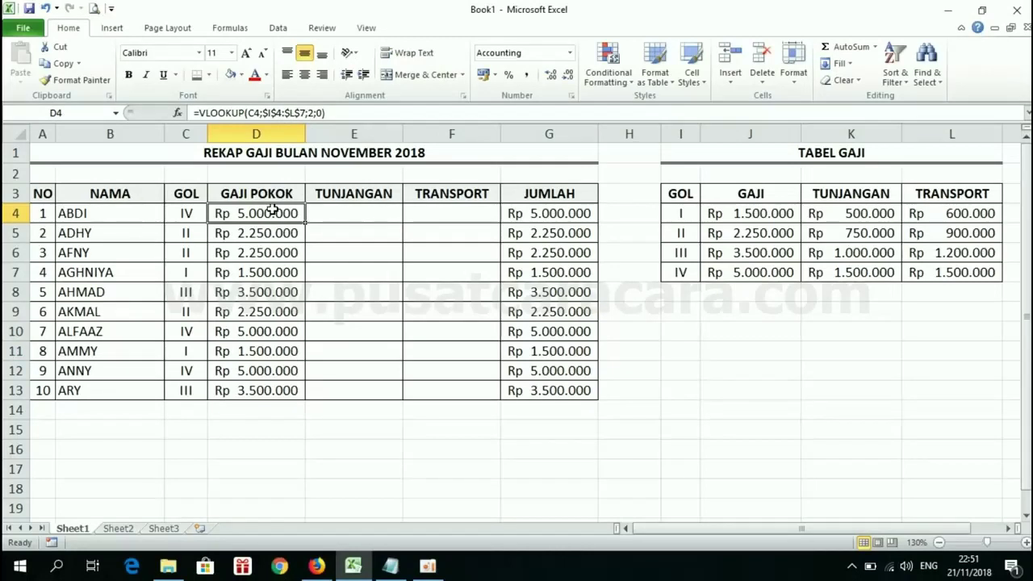
pyautogui.press('Down')
pyautogui.press('Down')
pyautogui.press('Down')
pyautogui.press('Down')
pyautogui.press('Down')
pyautogui.press('Down')
pyautogui.press('Down')
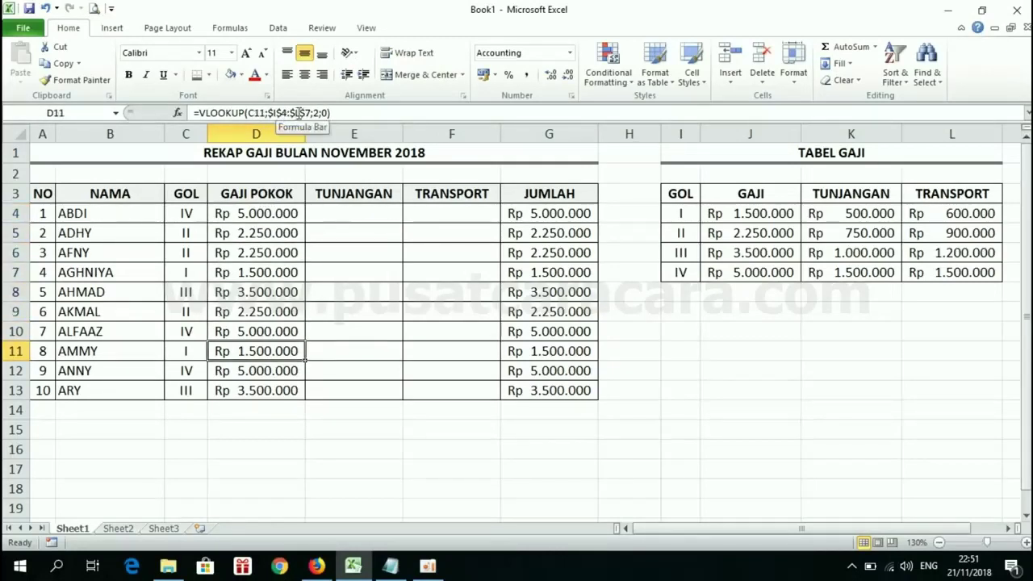
pyautogui.click(262, 206)
pyautogui.click(261, 200)
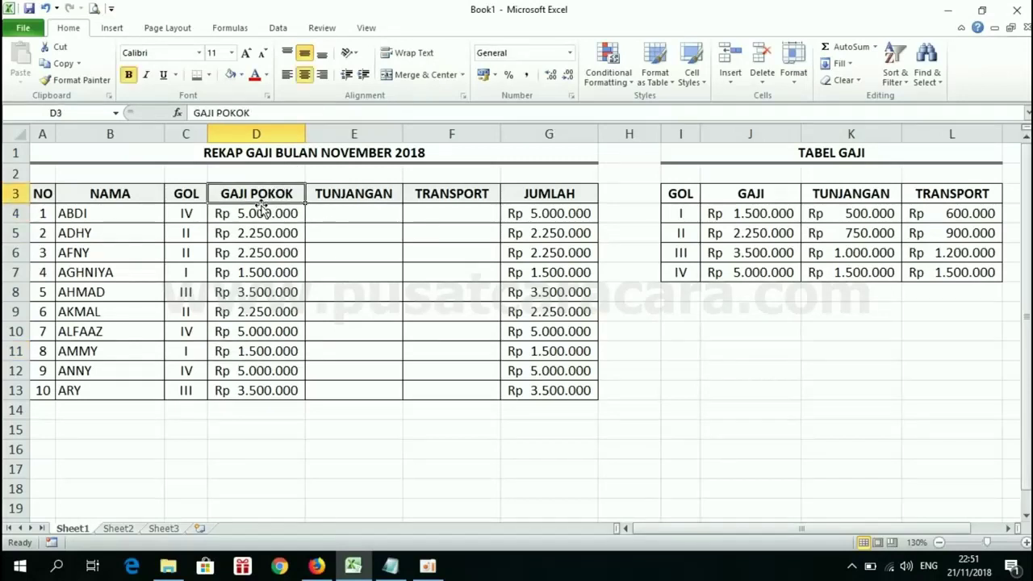
# Replace D4's table range with relative I4:L7 and refill the formula down to D13
pyautogui.doubleClick(261, 213)
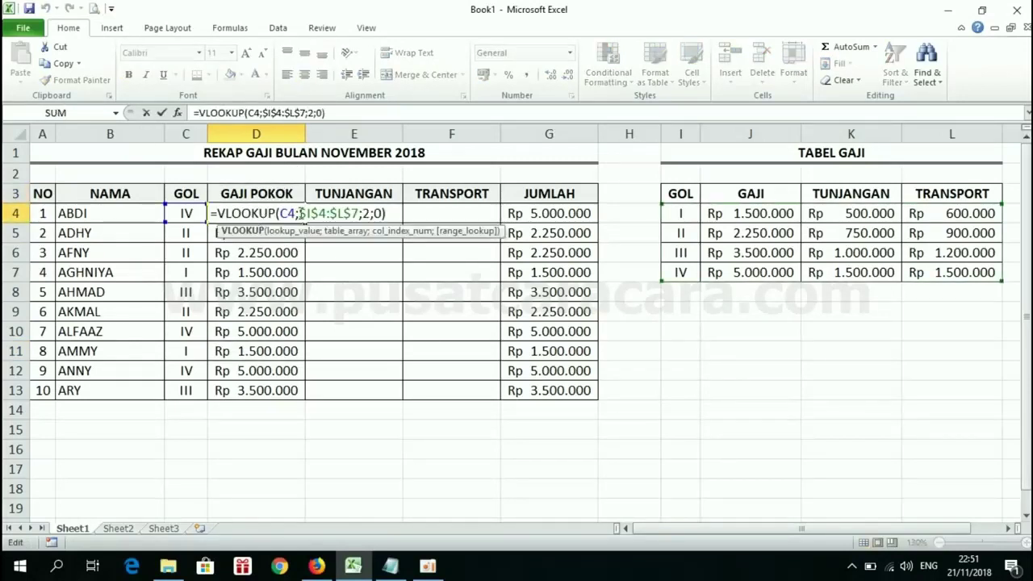
pyautogui.moveTo(299, 213); pyautogui.dragTo(360, 213)
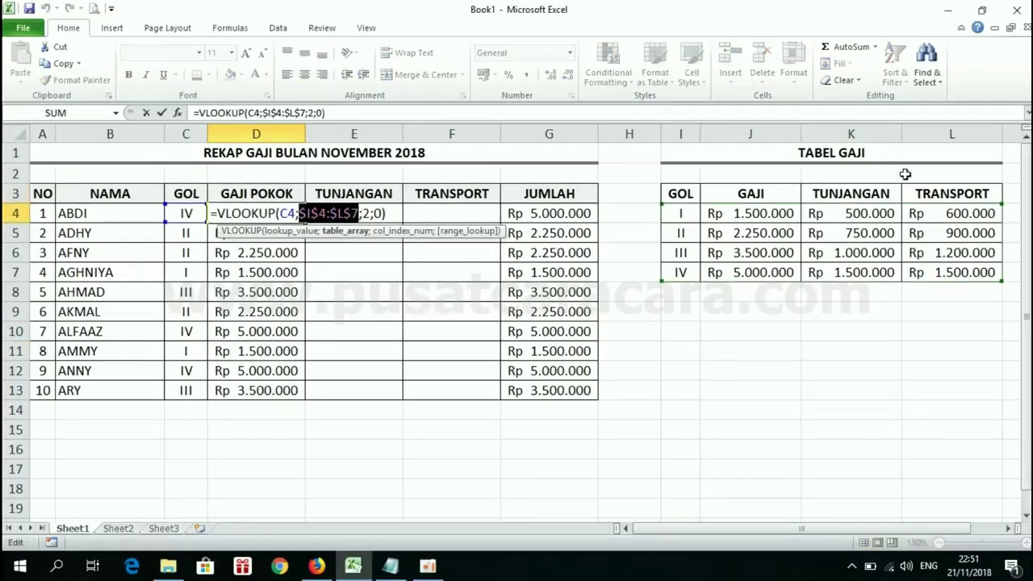
pyautogui.moveTo(685, 211); pyautogui.dragTo(944, 274)
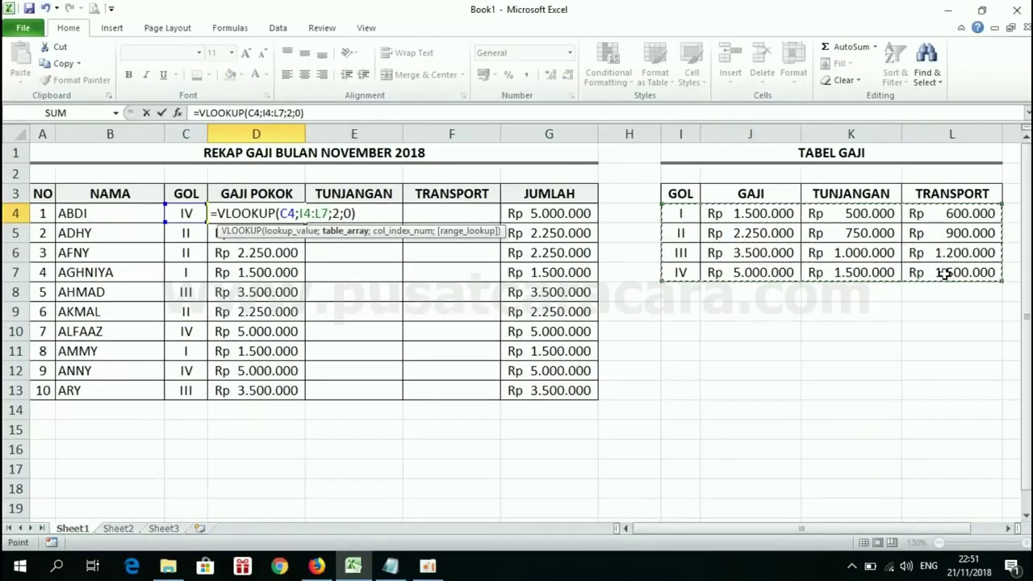
pyautogui.press('Return')
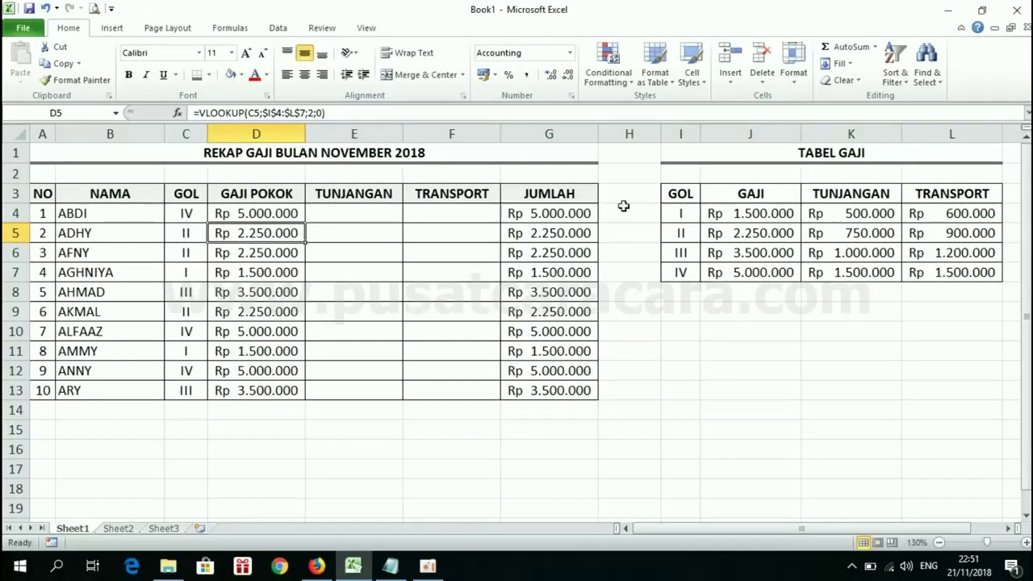
pyautogui.click(254, 214)
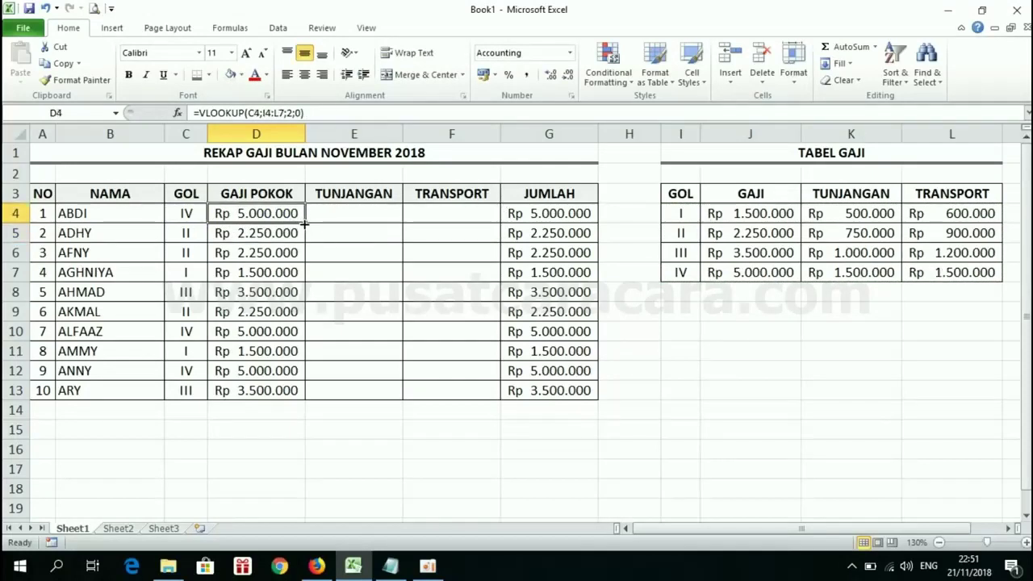
pyautogui.moveTo(306, 225); pyautogui.dragTo(303, 397)
pyautogui.click(458, 453)
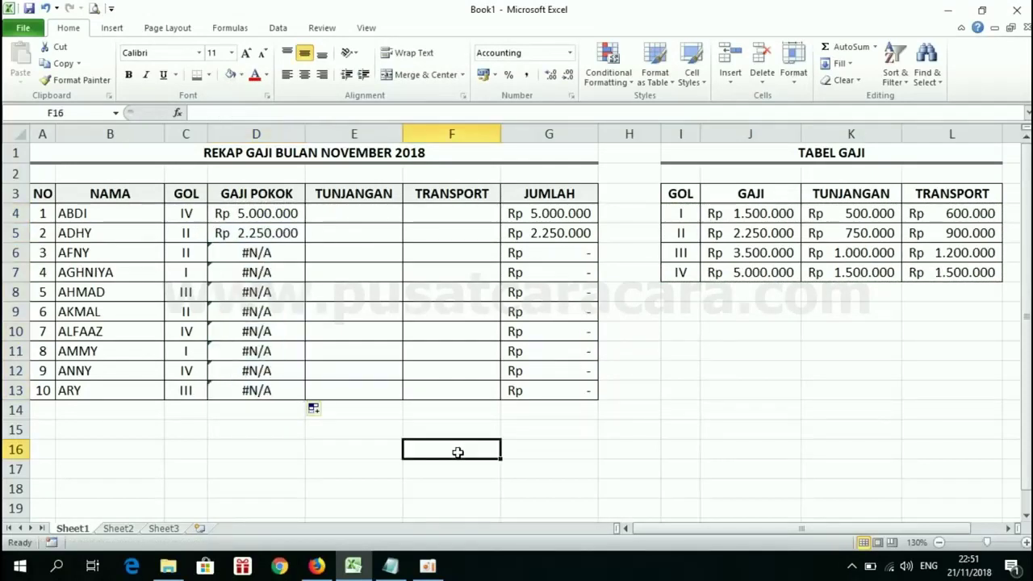
# Inspect the shifted ranges in D5 (I5:L8) and D13 (I13:L16) that cause #N/A
pyautogui.click(264, 238)
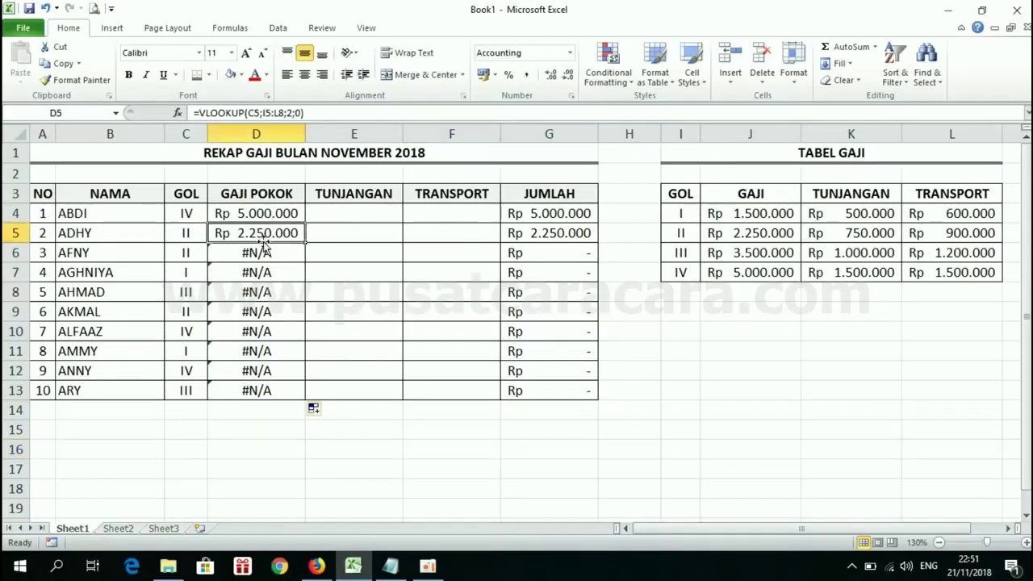
pyautogui.click(254, 214)
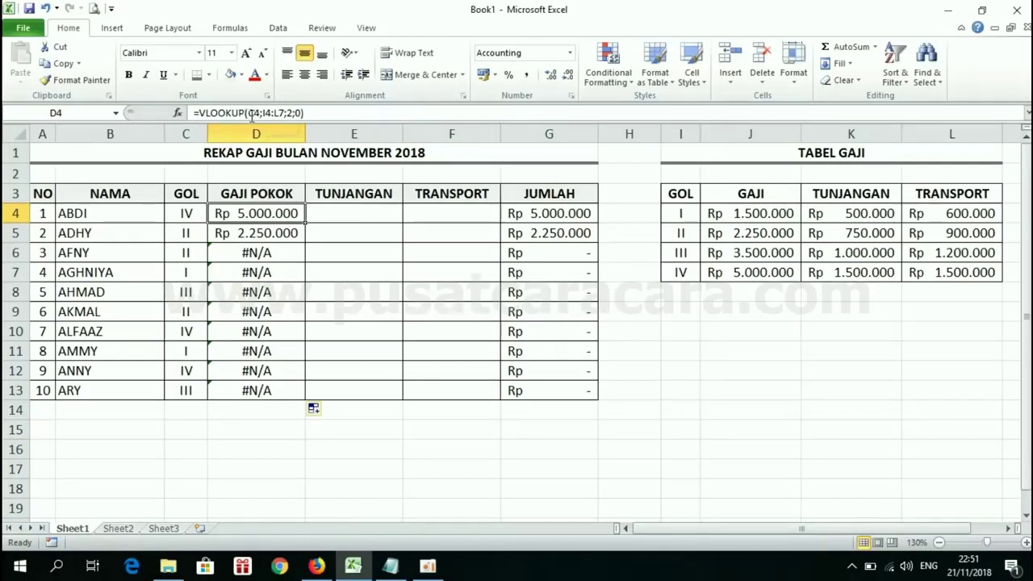
pyautogui.click(282, 241)
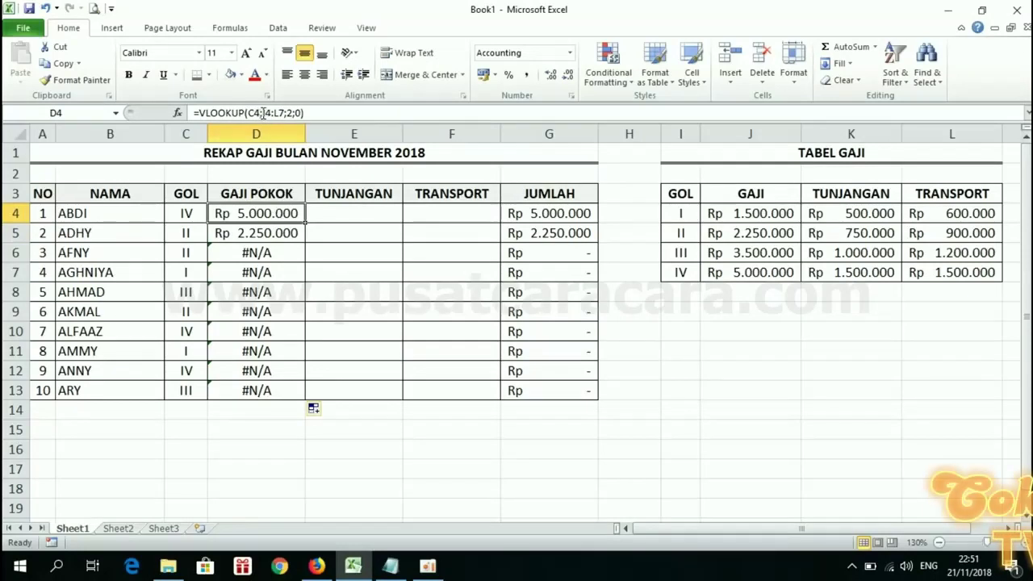
pyautogui.click(297, 229)
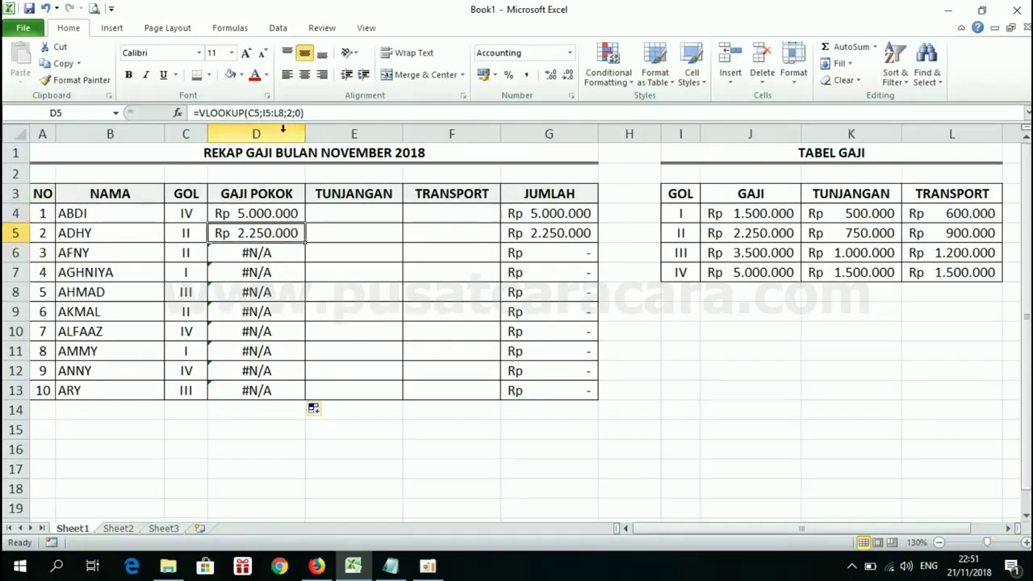
pyautogui.hotkey('ctrl', 'Down')
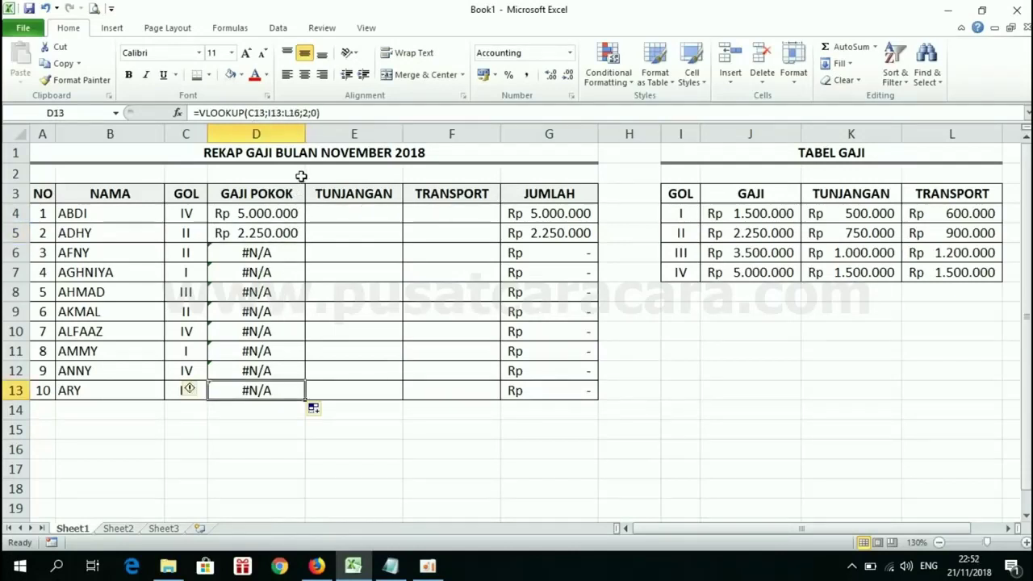
pyautogui.doubleClick(253, 390)
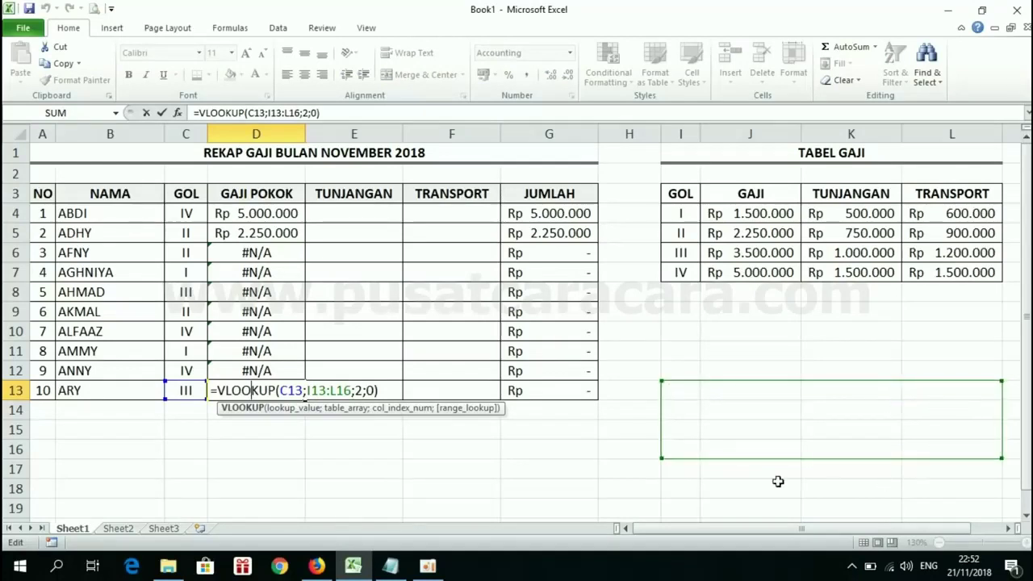
pyautogui.hotkey('ctrl', 'Return')
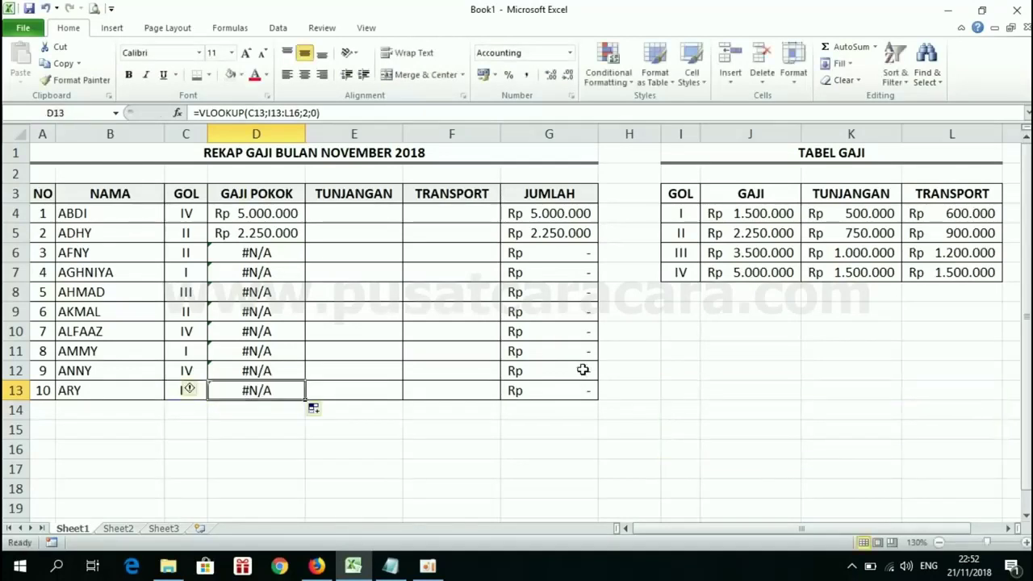
# Change D4's lookup range back to the absolute $I$4:$L$7
pyautogui.click(276, 214)
pyautogui.doubleClick(299, 214)
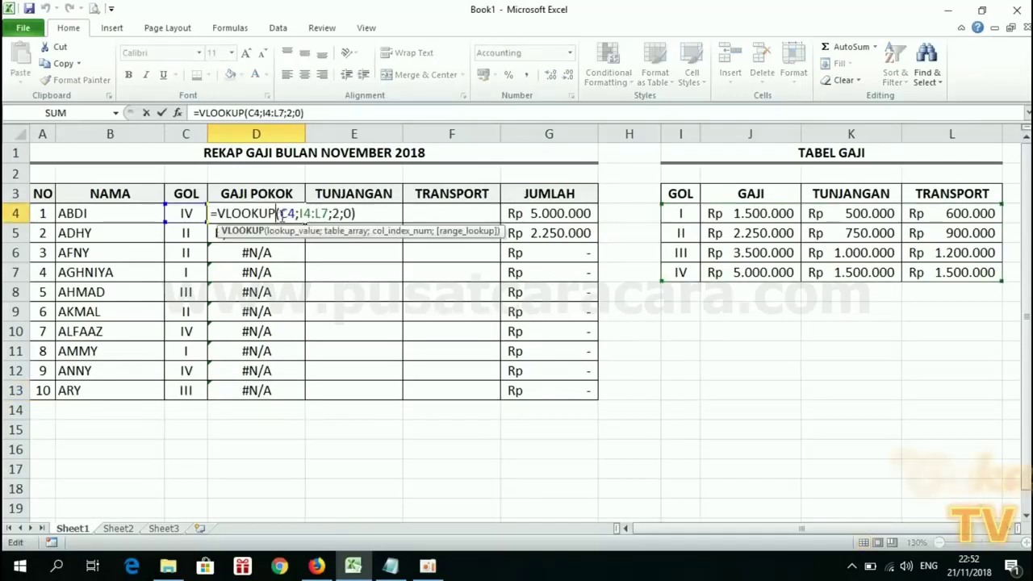
pyautogui.moveTo(300, 214); pyautogui.dragTo(329, 215)
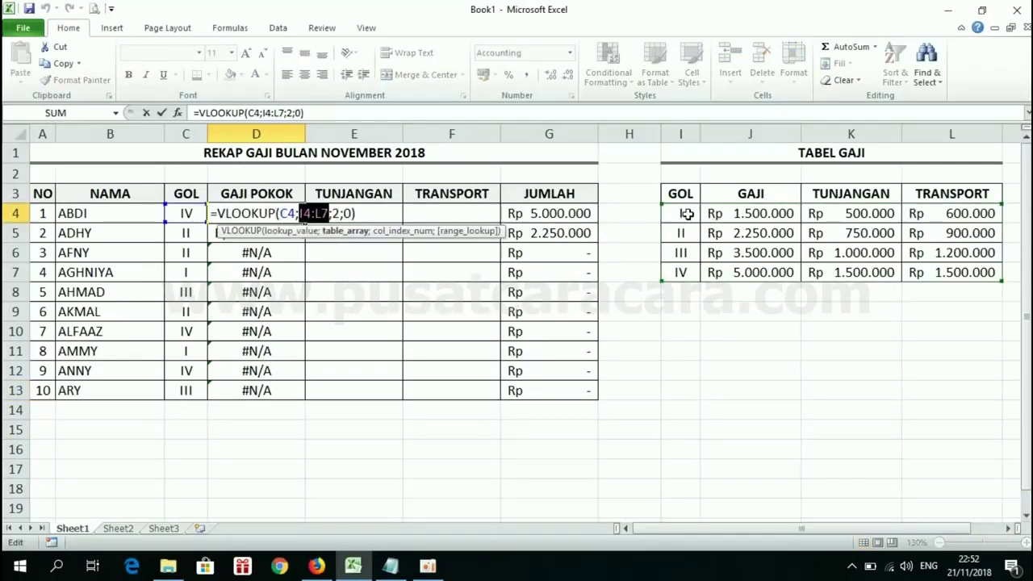
pyautogui.moveTo(682, 214)
pyautogui.mouseDown()
pyautogui.moveTo(876, 249)
pyautogui.moveTo(940, 272)
pyautogui.mouseUp()
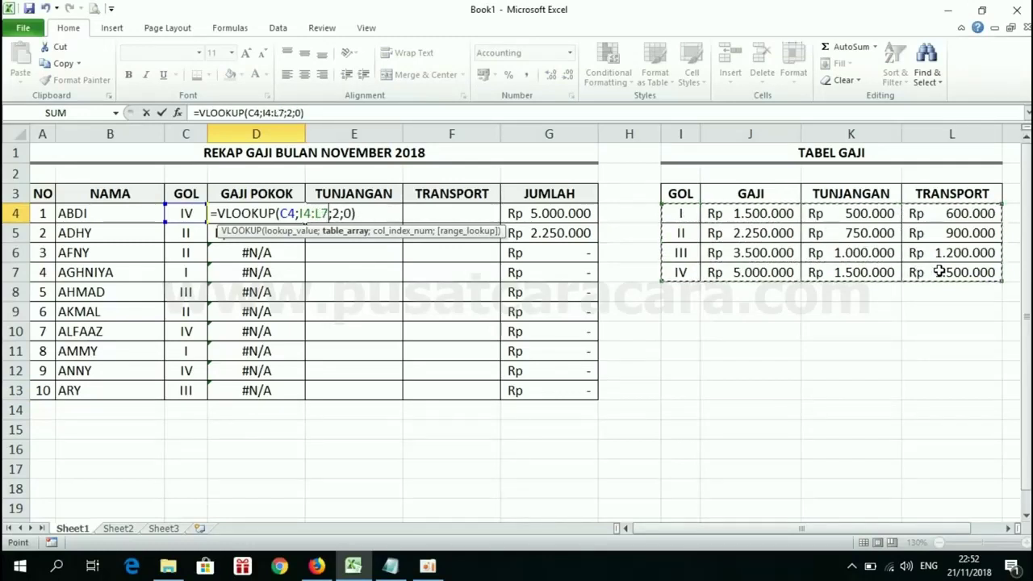
pyautogui.press('F4')
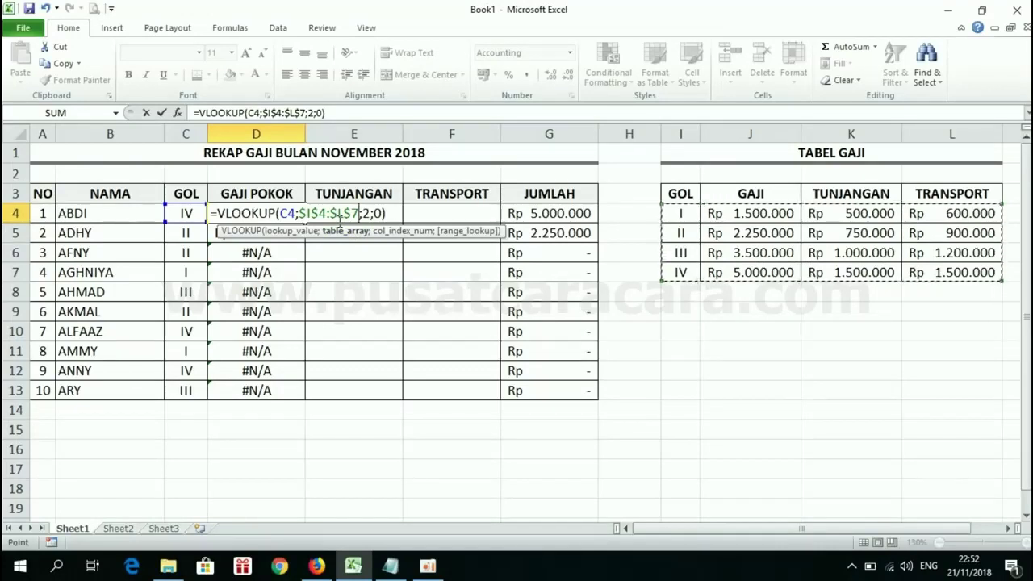
pyautogui.press('Return')
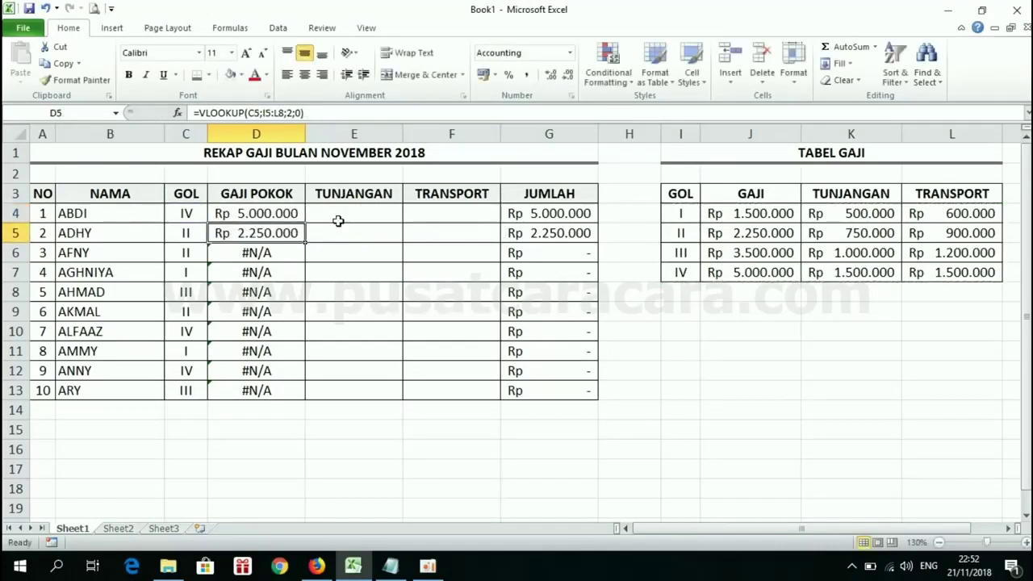
# Refill the corrected D4 formula down to D13 and check the copied formulas
pyautogui.press('Up')
pyautogui.moveTo(303, 224); pyautogui.dragTo(301, 407)
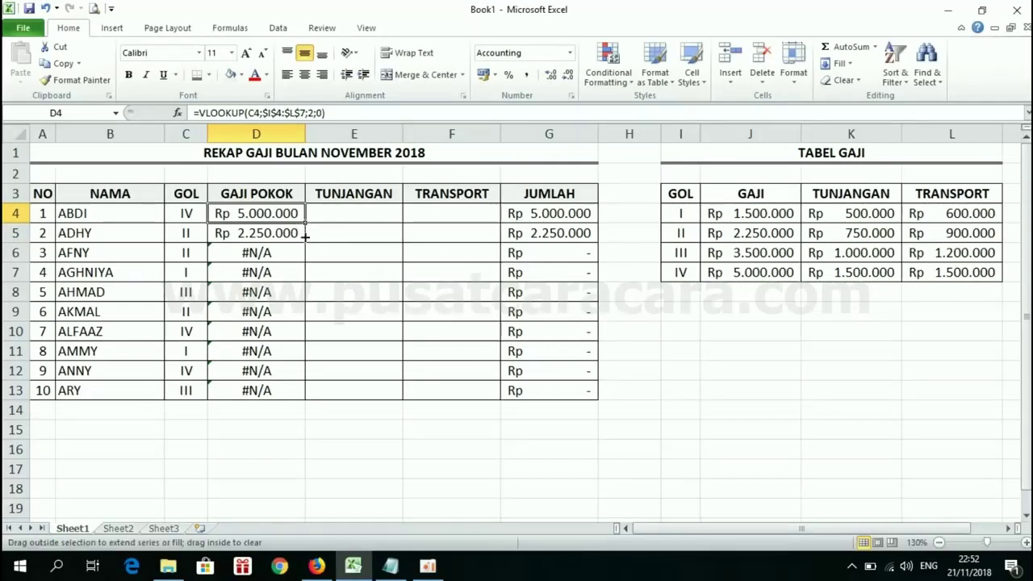
pyautogui.click(253, 214)
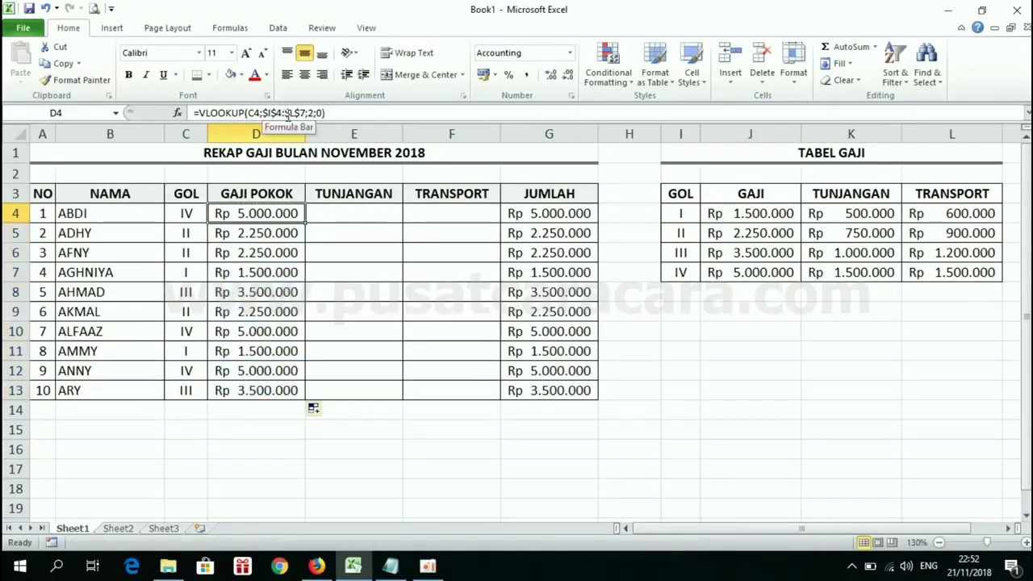
pyautogui.press('Down')
pyautogui.press('Down')
pyautogui.press('Down')
pyautogui.press('Down')
pyautogui.press('Down')
pyautogui.press('Down')
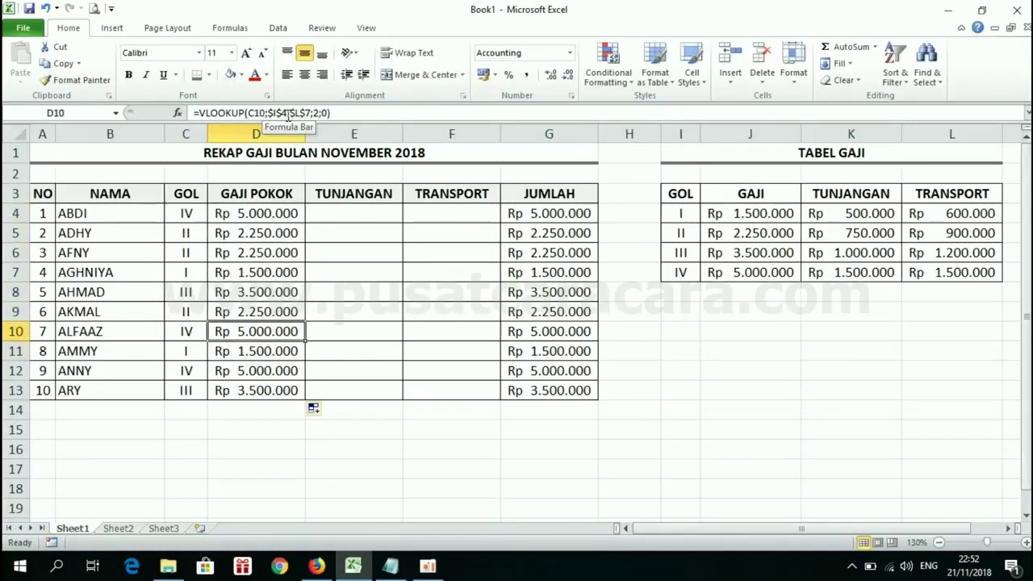
pyautogui.press('Up')
pyautogui.press('Up')
pyautogui.press('Up')
pyautogui.press('Up')
pyautogui.press('Up')
pyautogui.press('Up')
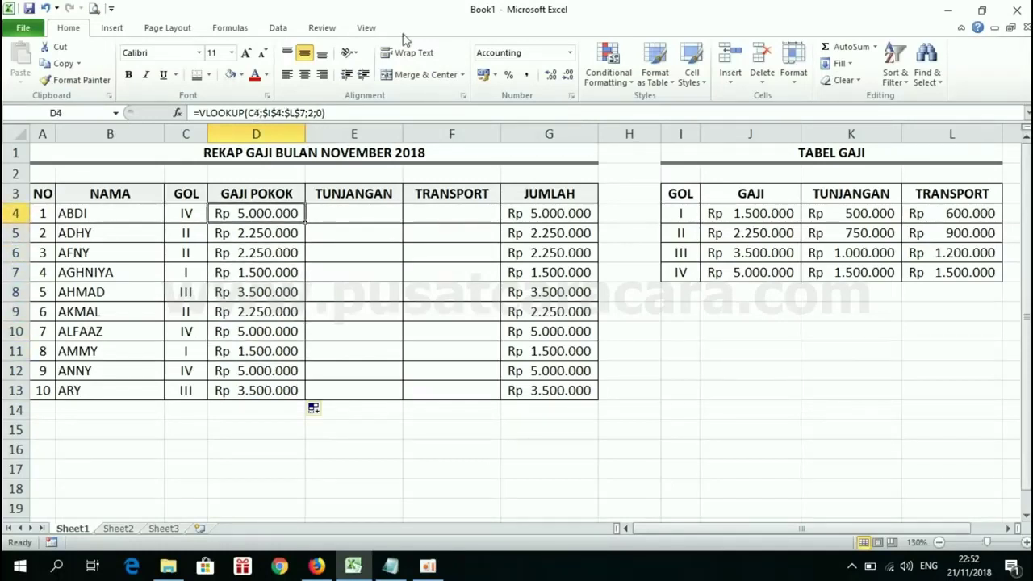
pyautogui.press('Down')
pyautogui.press('Down')
pyautogui.press('Down')
pyautogui.press('Down')
pyautogui.press('Down')
pyautogui.press('Down')
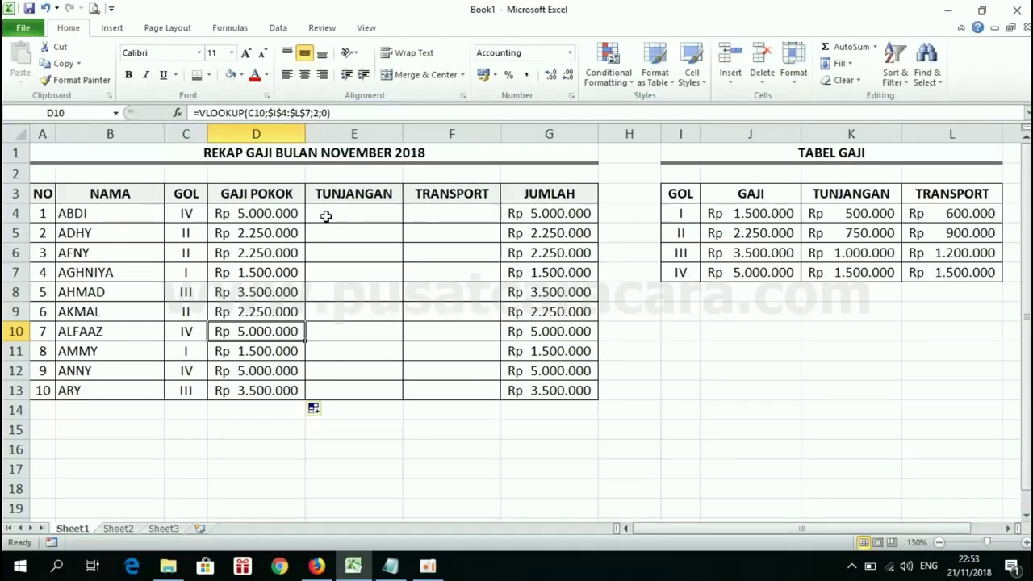
# Enter =VLOOKUP(C4;$I$4:$L$7;3;0) in E4 for ABDI's Rp 1.500.000 allowance
pyautogui.click(326, 217)
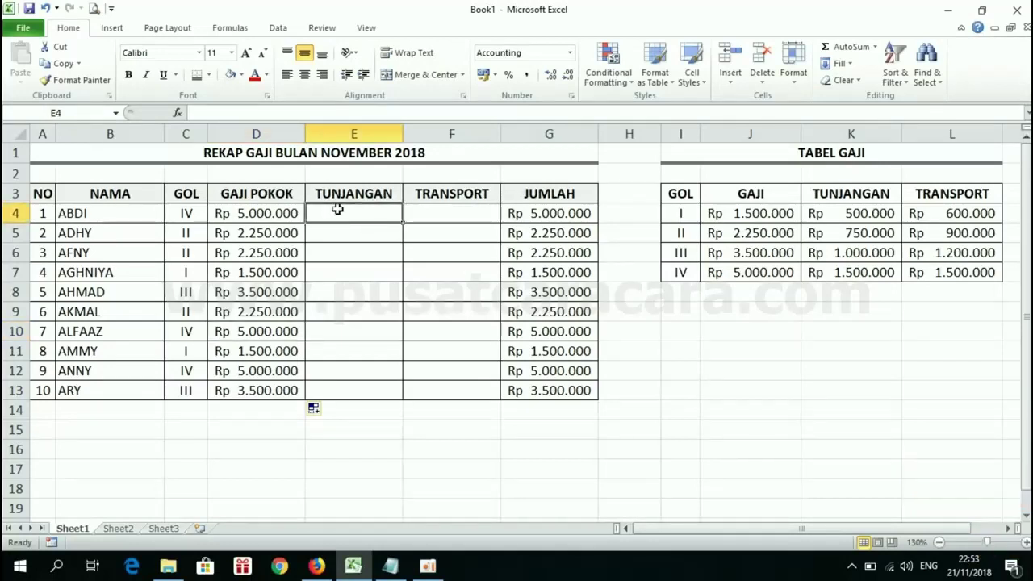
pyautogui.write('=VL')
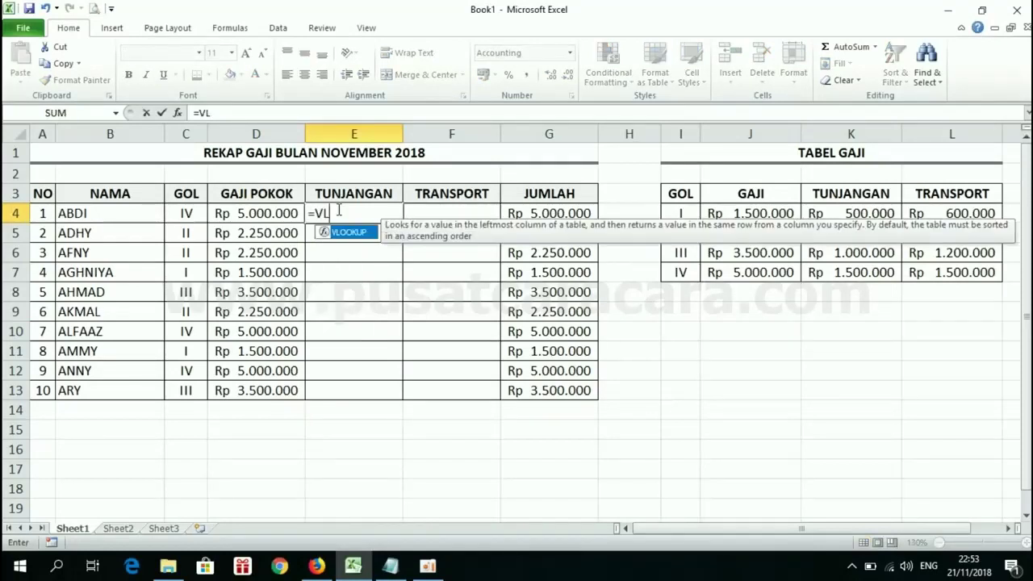
pyautogui.write('OOKUP')
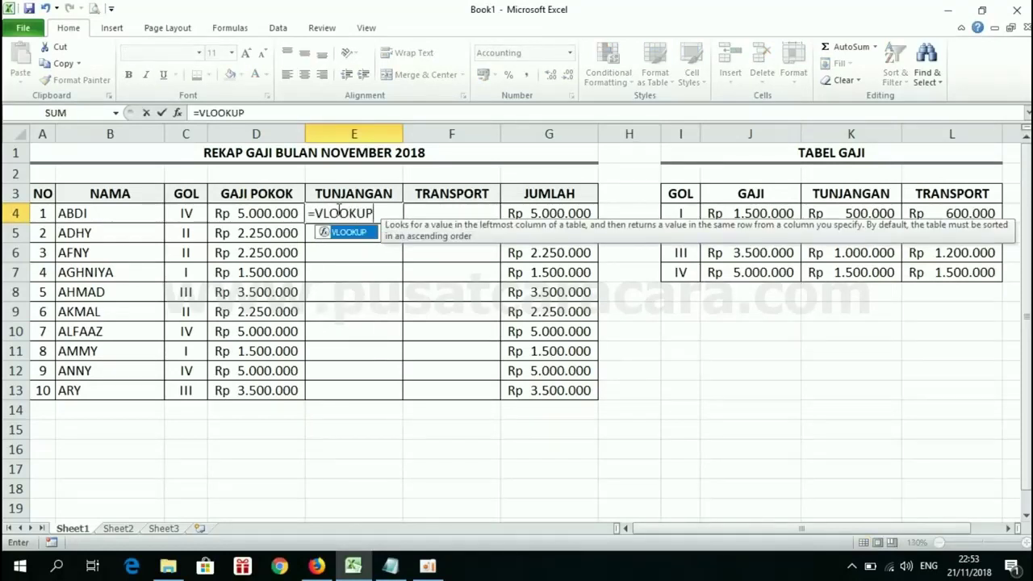
pyautogui.write('(')
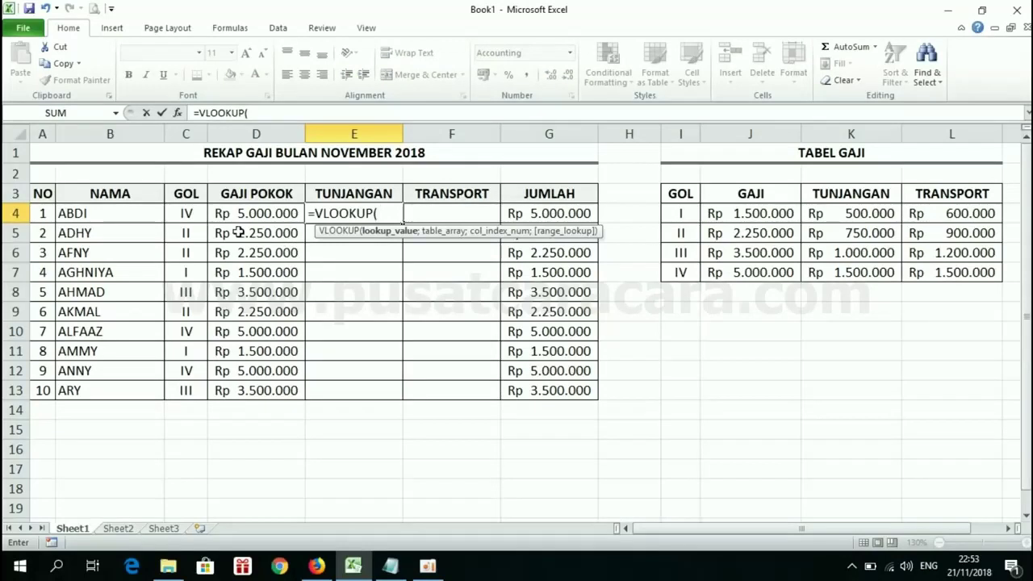
pyautogui.click(182, 213)
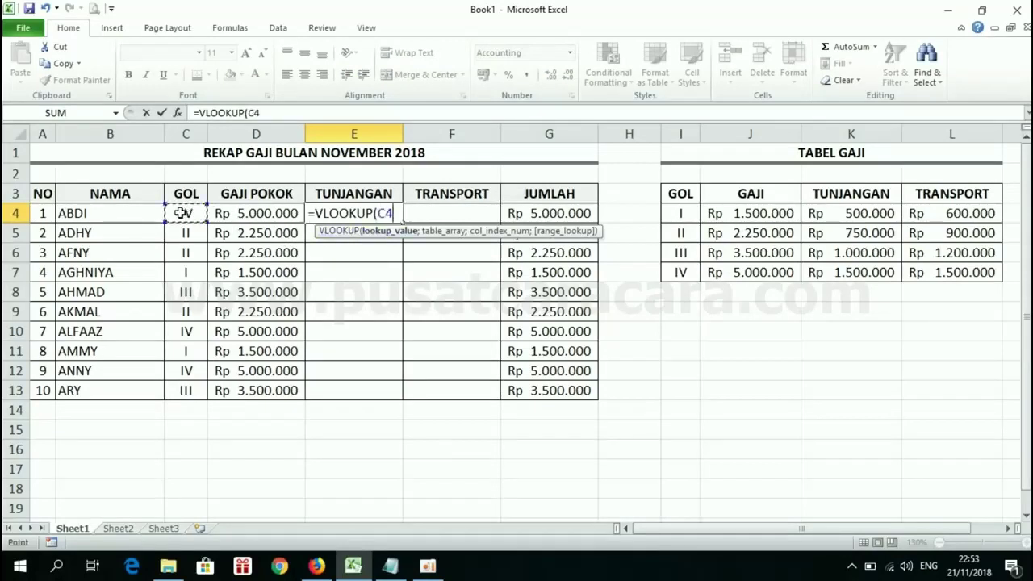
pyautogui.write(';')
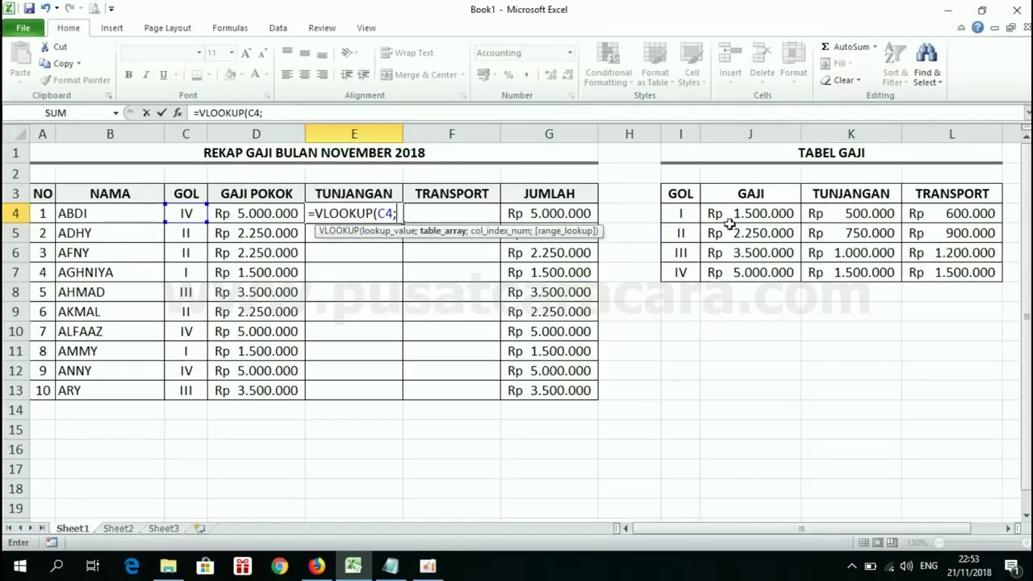
pyautogui.moveTo(681, 213); pyautogui.dragTo(913, 243)
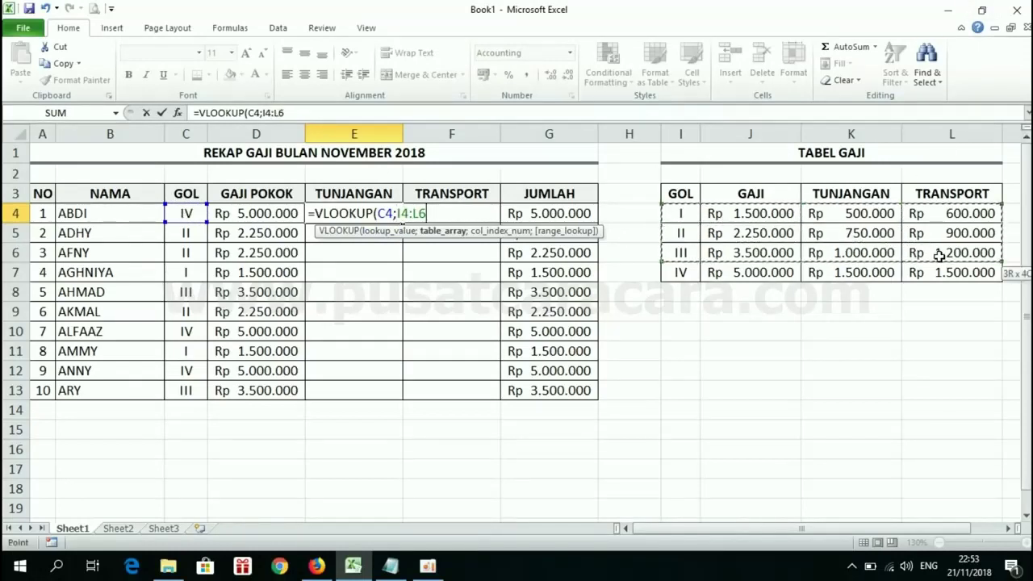
pyautogui.moveTo(913, 244); pyautogui.dragTo(952, 271)
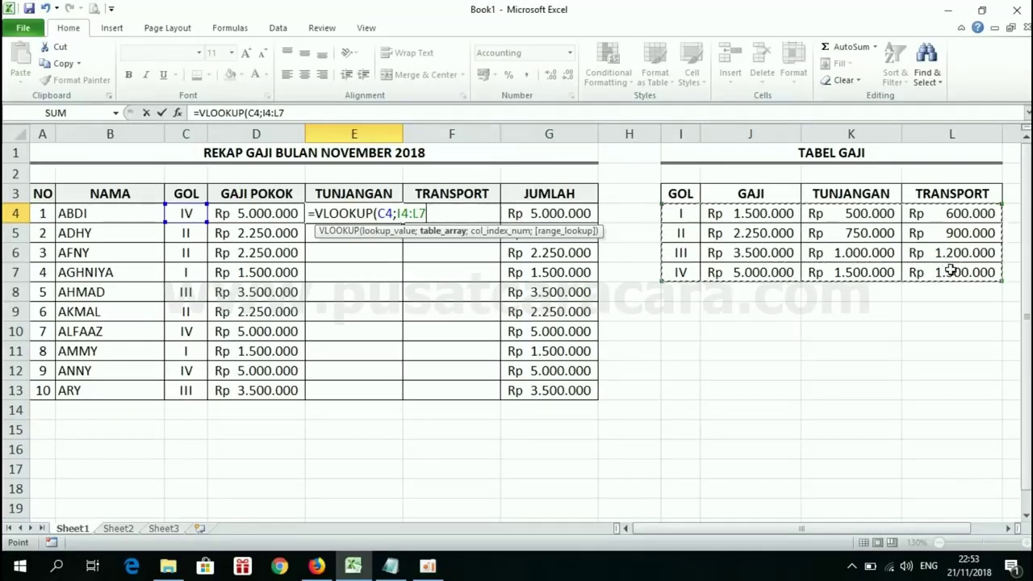
pyautogui.press('F4')
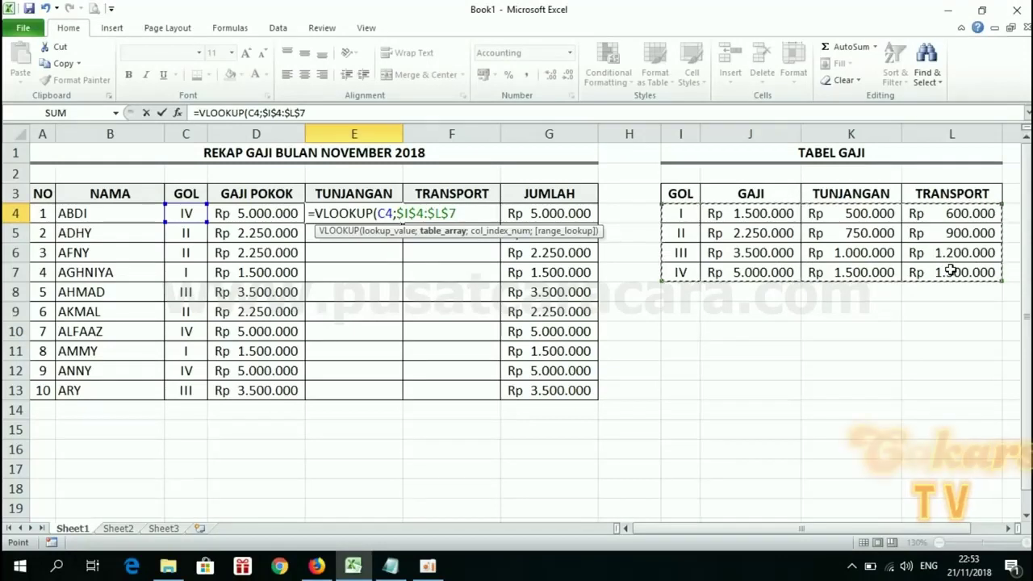
pyautogui.write(';3')
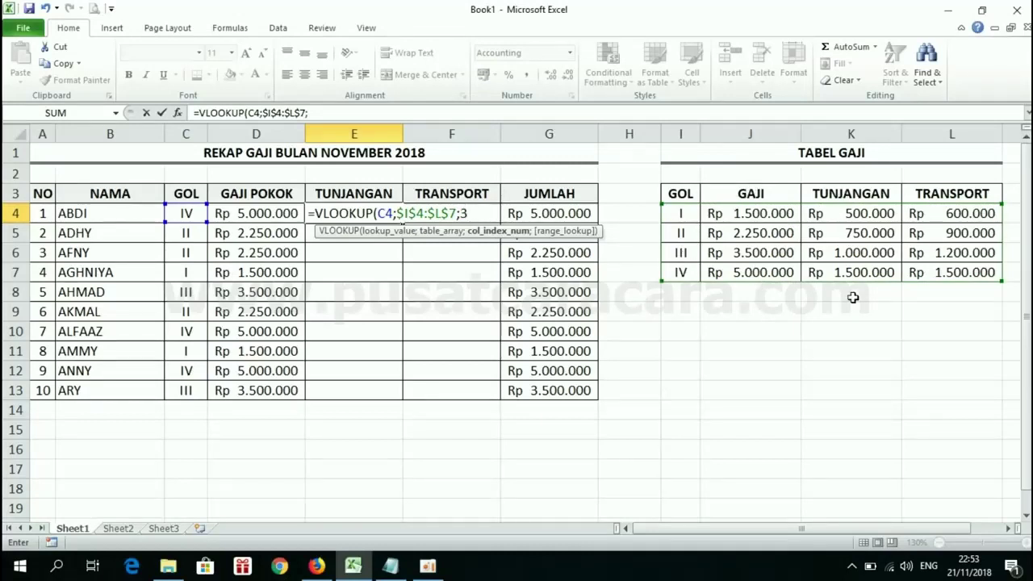
pyautogui.write(';0')
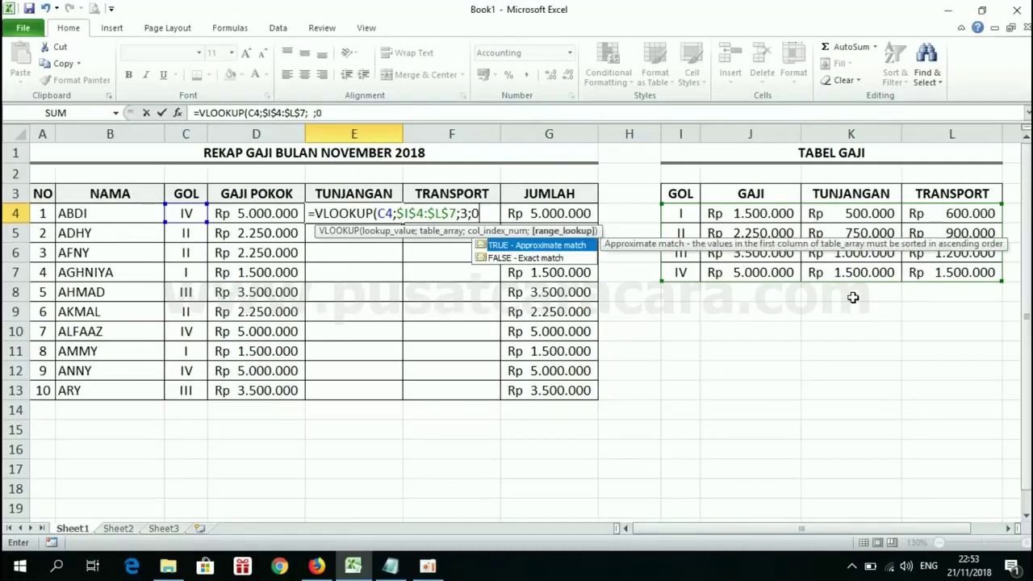
pyautogui.write(')')
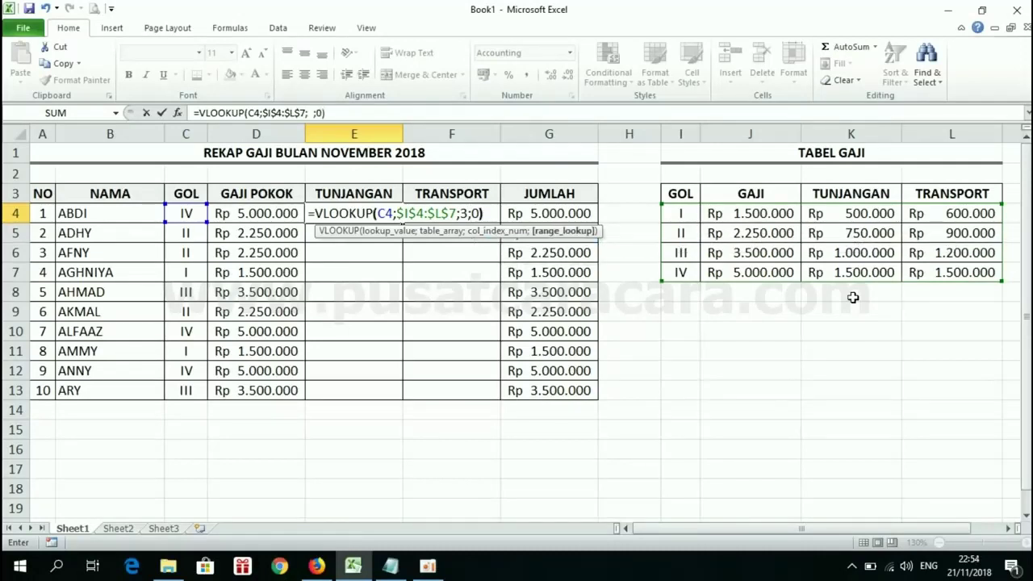
pyautogui.press('Return')
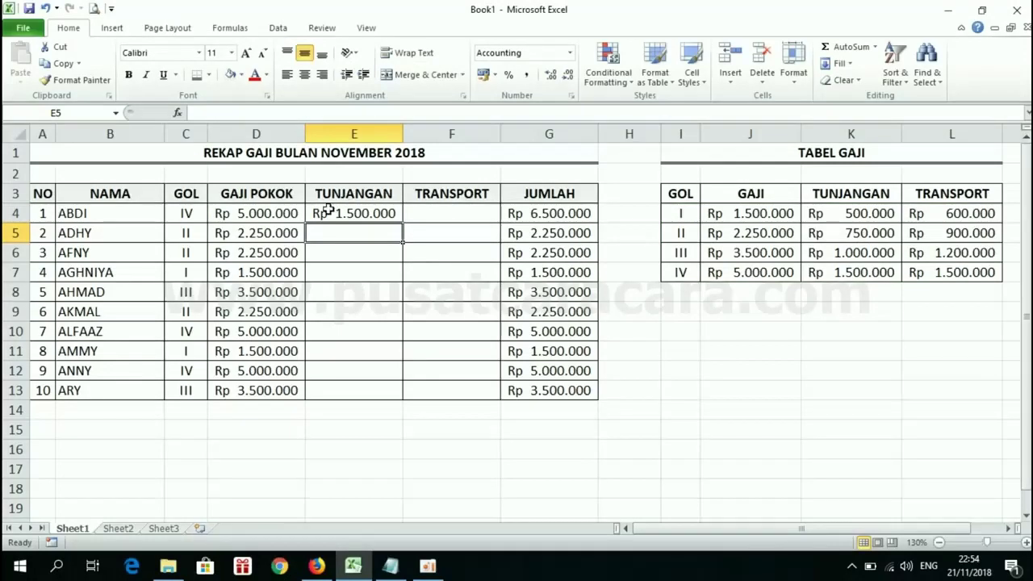
# Fill E4's TUNJANGAN lookup down to E13 for all ten employees
pyautogui.click(331, 211)
pyautogui.click(186, 213)
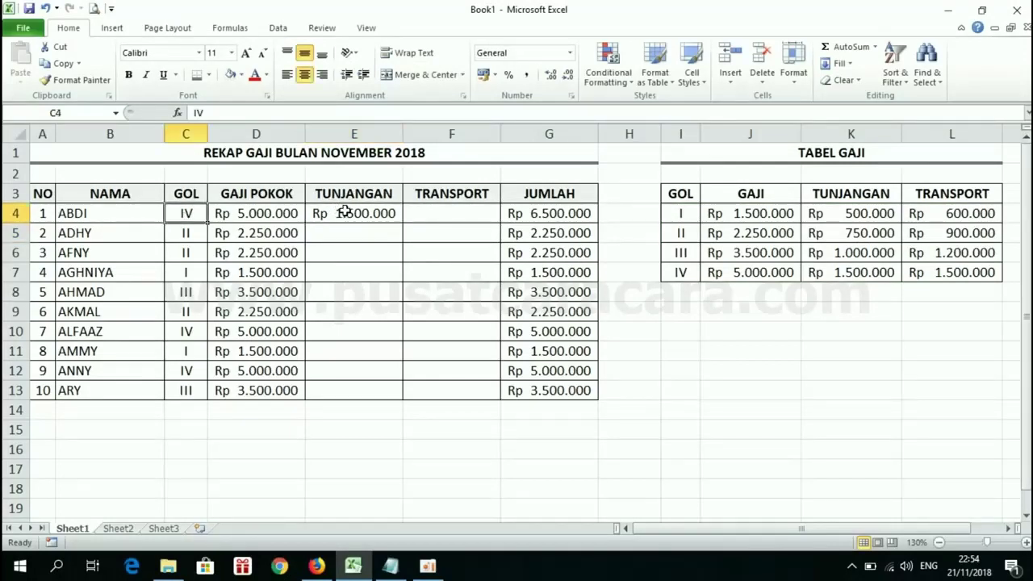
pyautogui.click(339, 212)
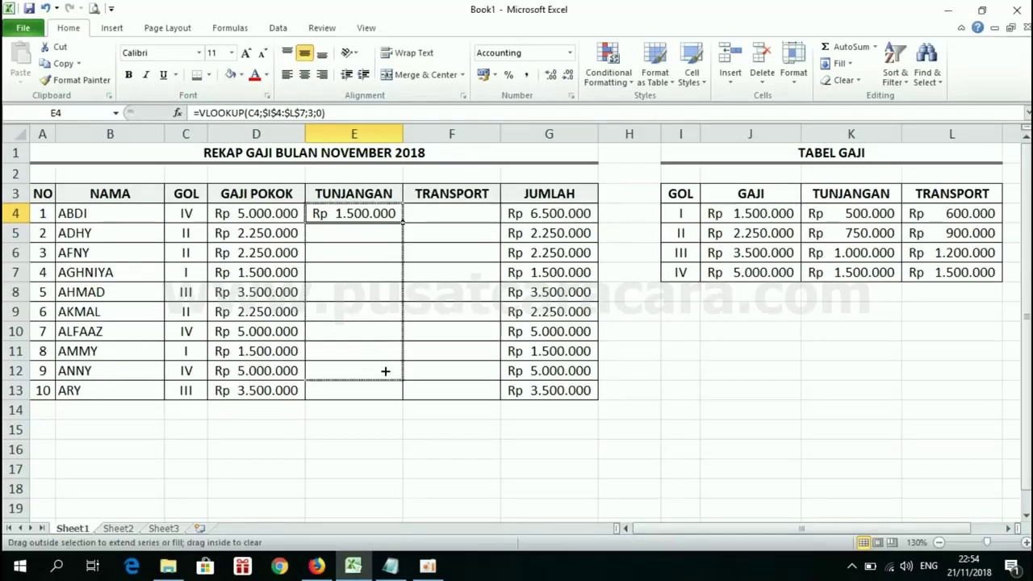
pyautogui.moveTo(401, 221); pyautogui.dragTo(396, 394)
pyautogui.click(450, 210)
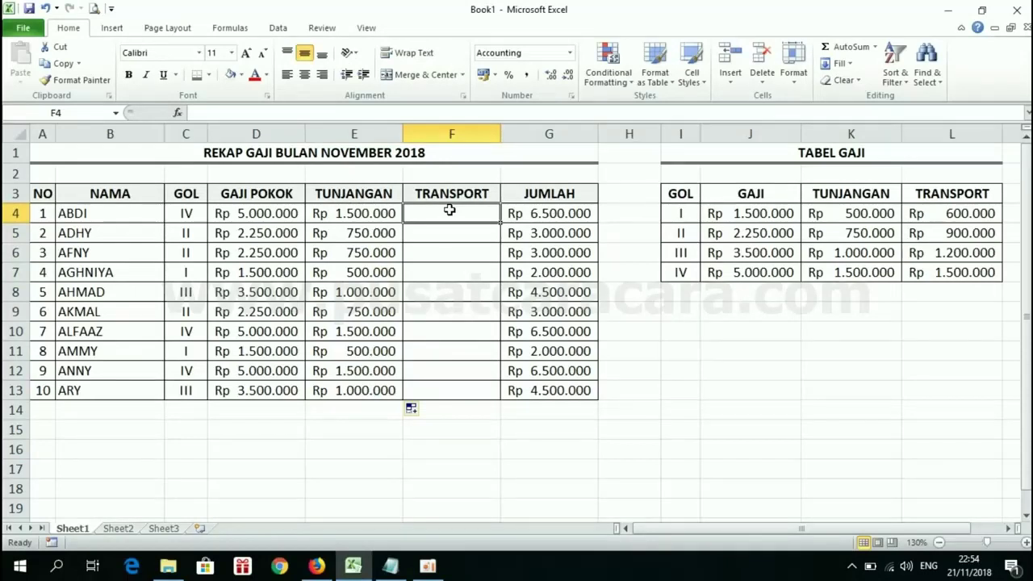
# Enter =VLOOKUP(C4;$I$4:$L$7;4;0) in F4, with the grade table range absolute
pyautogui.write('=')
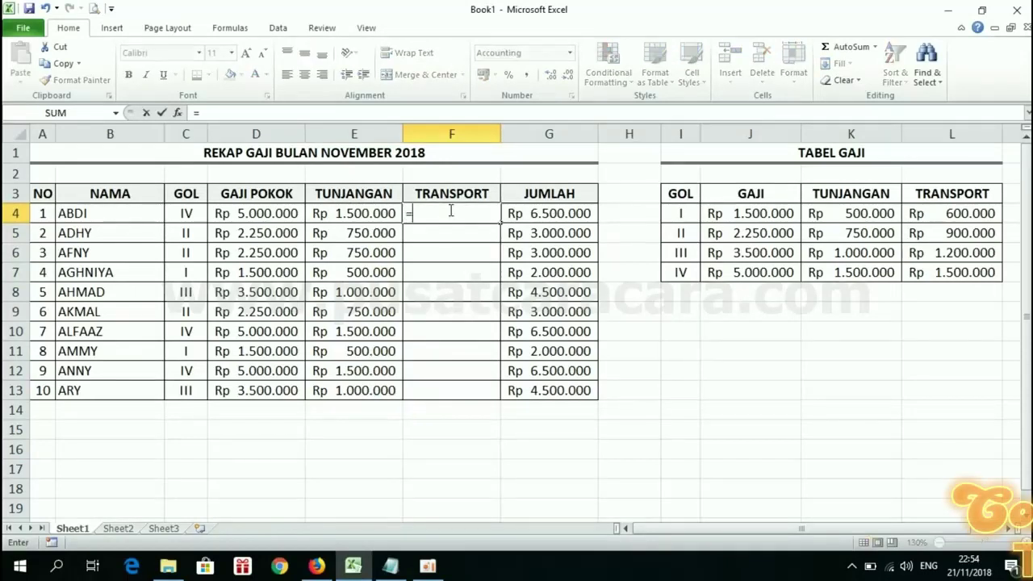
pyautogui.write('VLOOKUP')
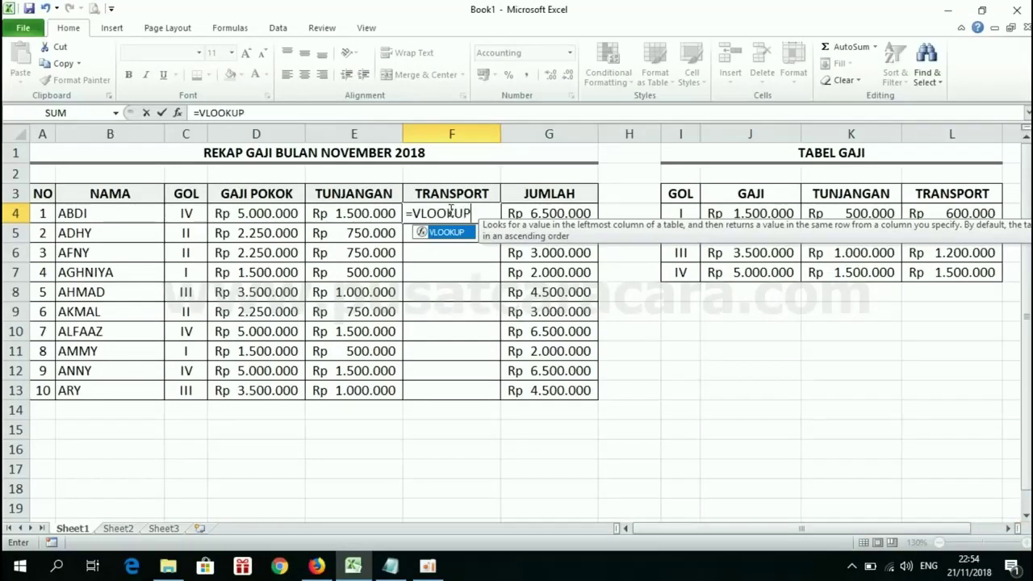
pyautogui.write('(')
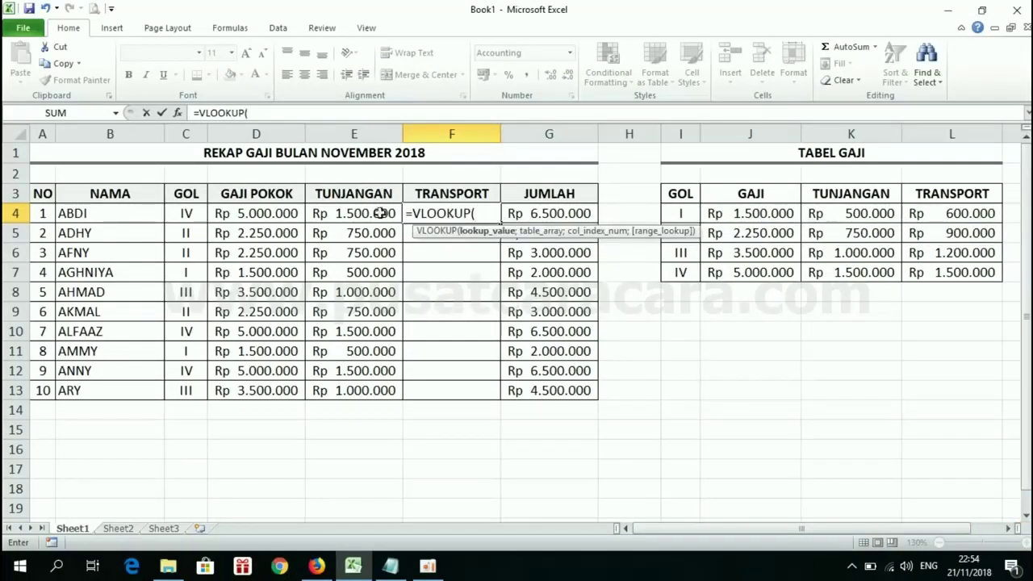
pyautogui.click(185, 214)
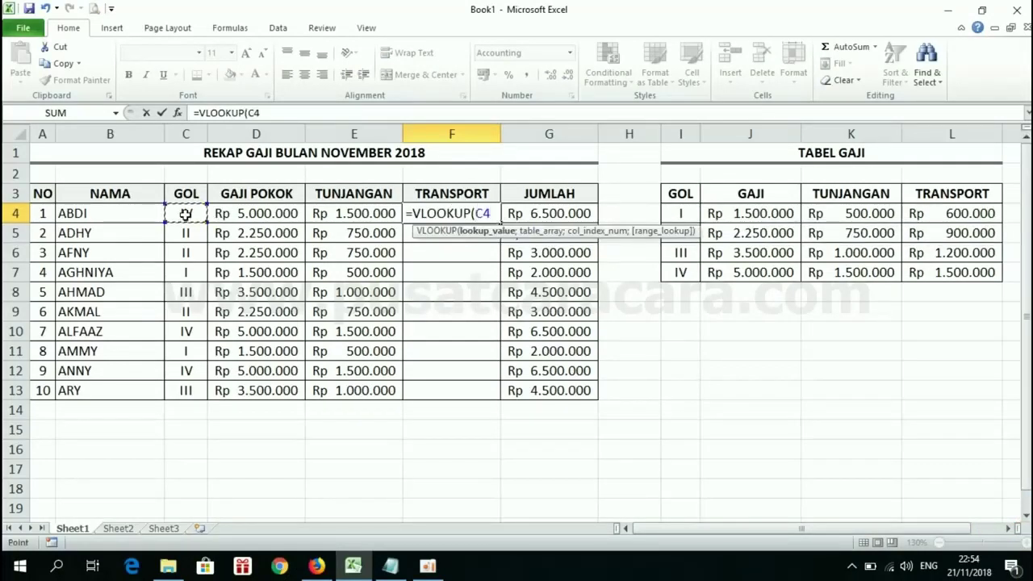
pyautogui.write(';')
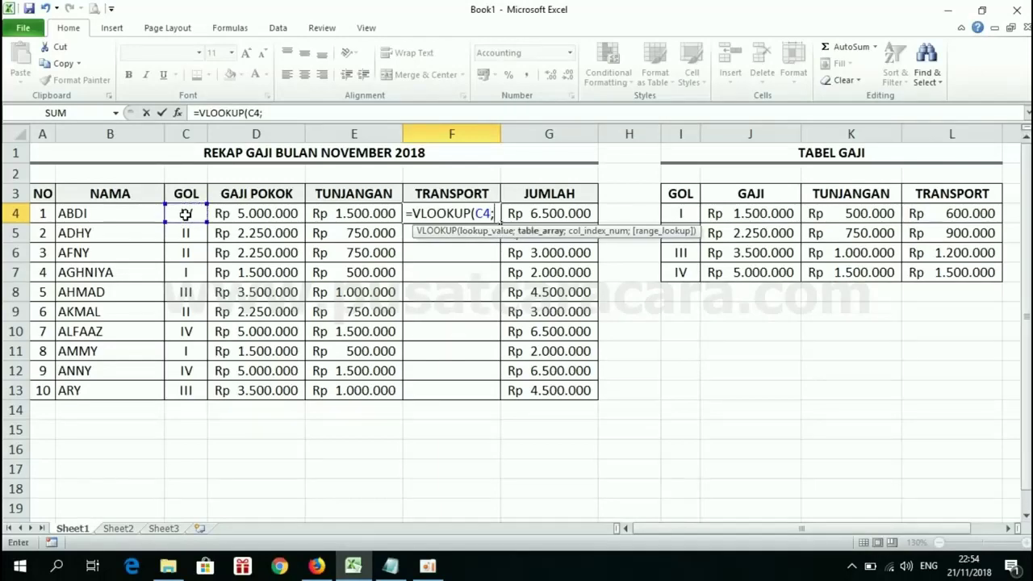
pyautogui.moveTo(685, 213); pyautogui.dragTo(938, 268)
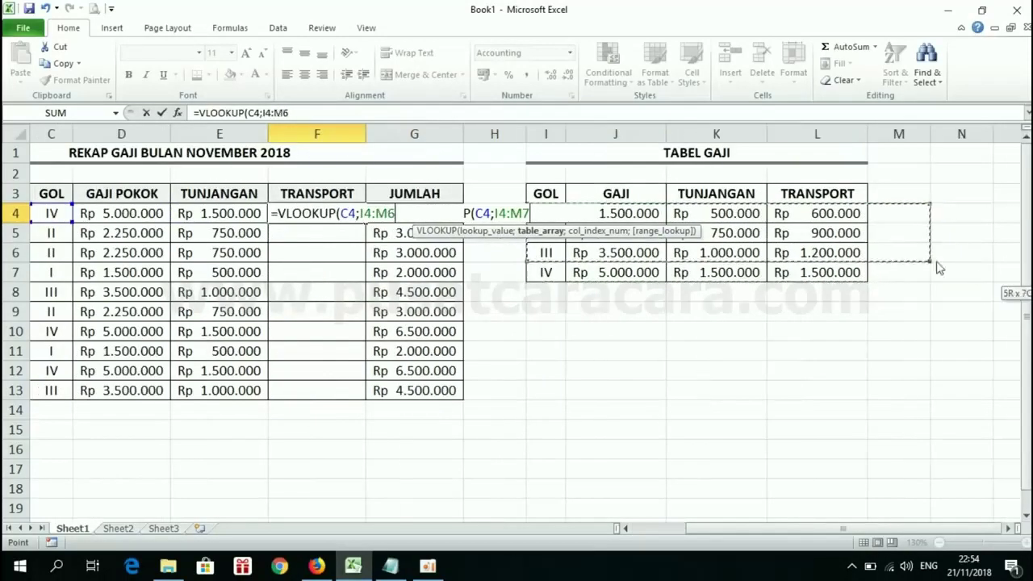
pyautogui.moveTo(939, 268); pyautogui.dragTo(853, 273)
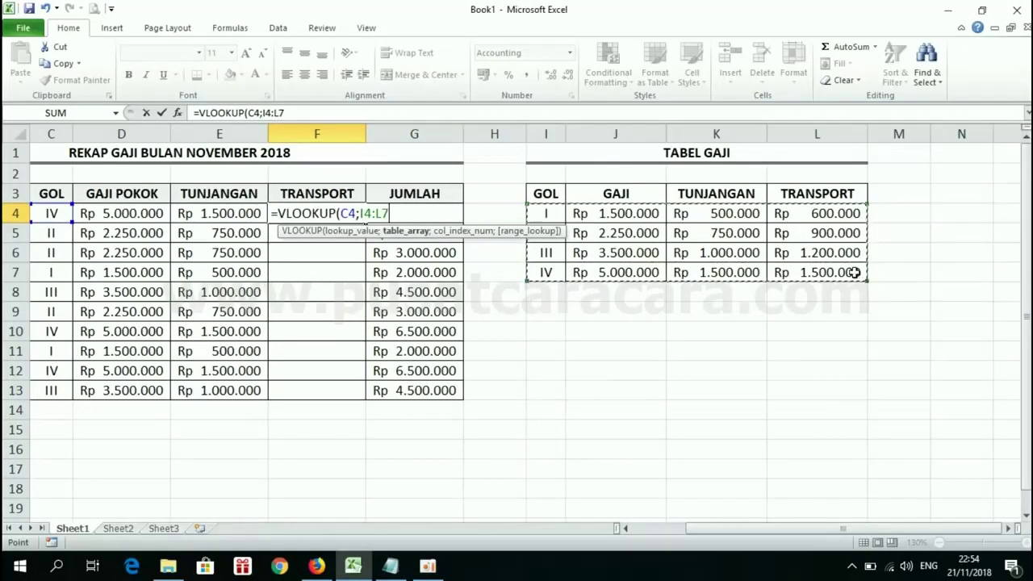
pyautogui.press('F4')
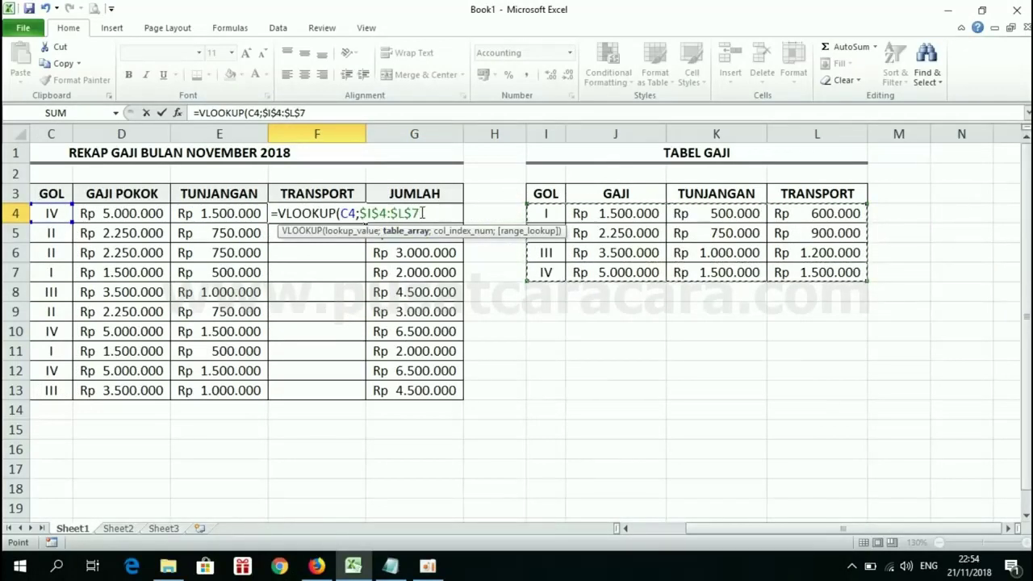
pyautogui.write(';4')
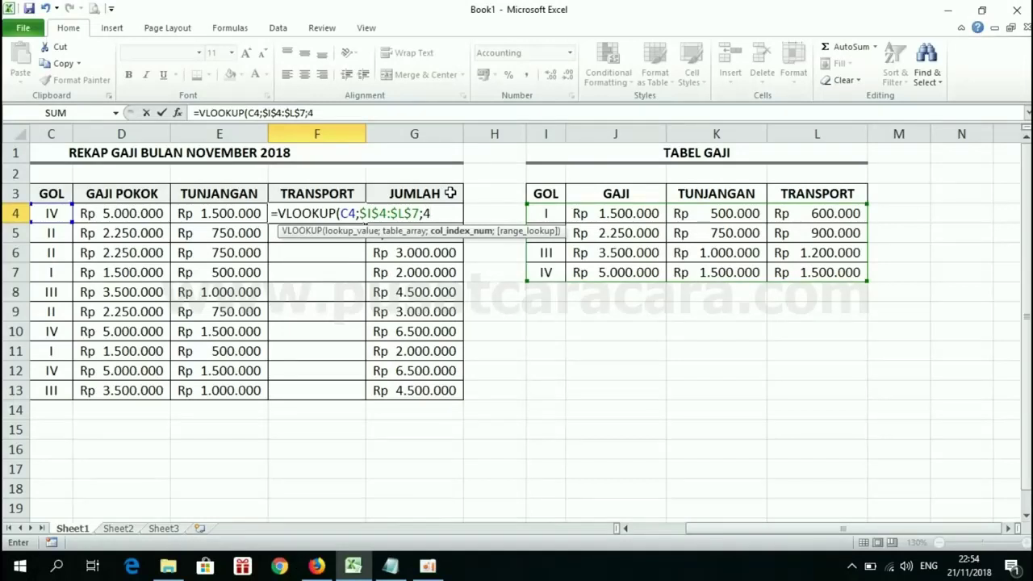
pyautogui.write(';')
pyautogui.write(')')
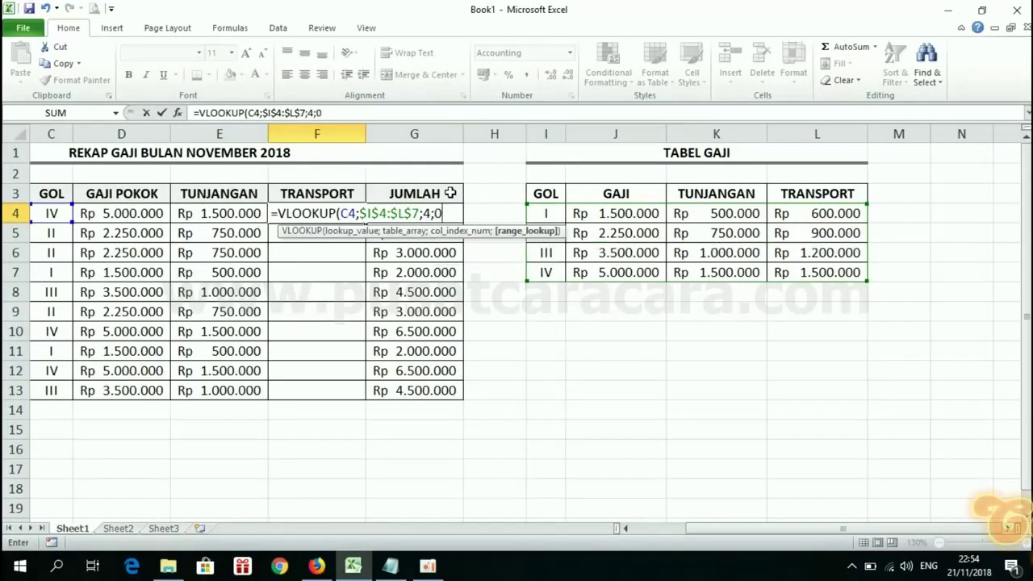
pyautogui.press('Return')
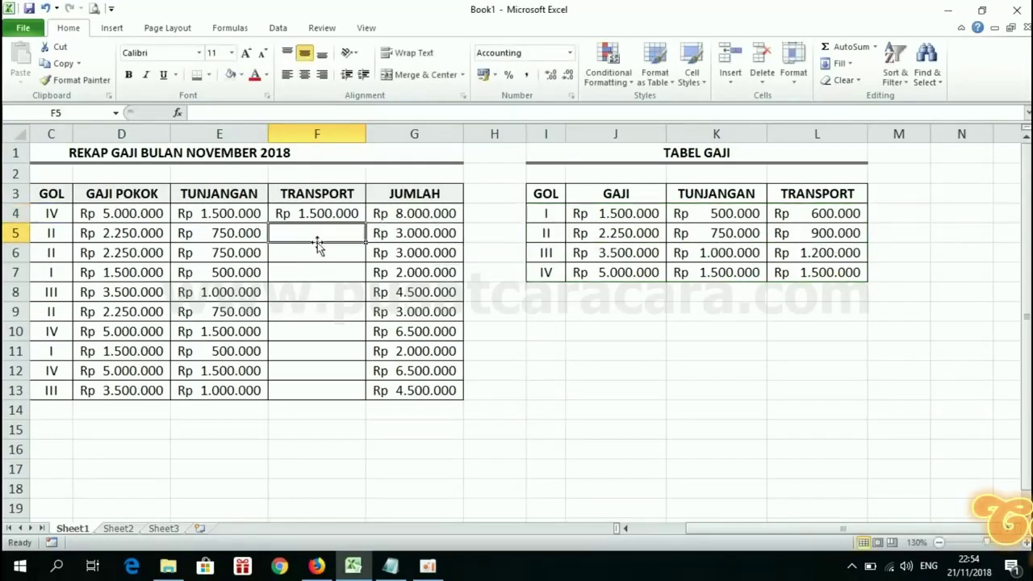
# Fill the F4 TRANSPORT formula down to F13 and check the formula in F9
pyautogui.click(344, 209)
pyautogui.moveTo(365, 220); pyautogui.dragTo(348, 395)
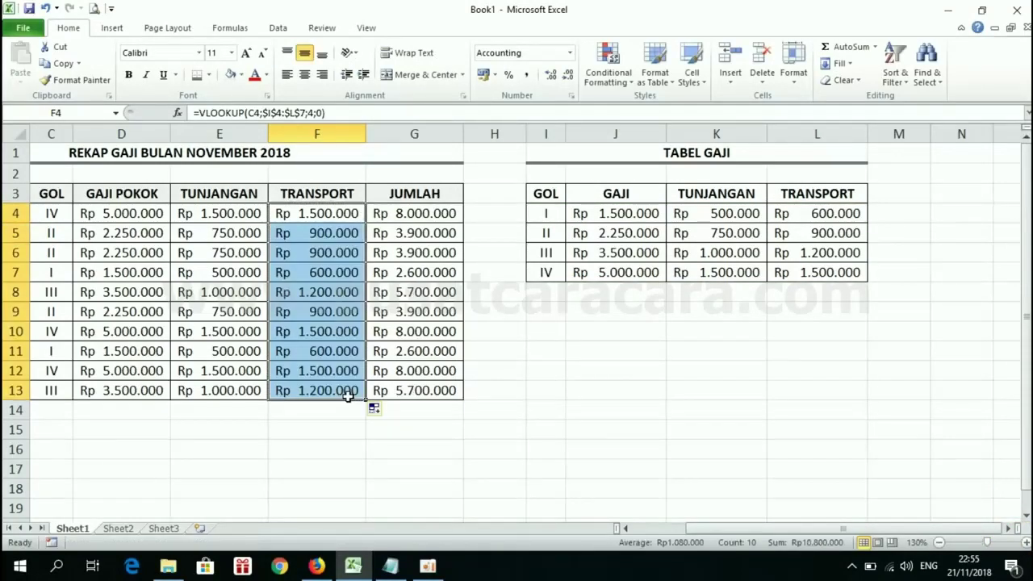
pyautogui.click(321, 308)
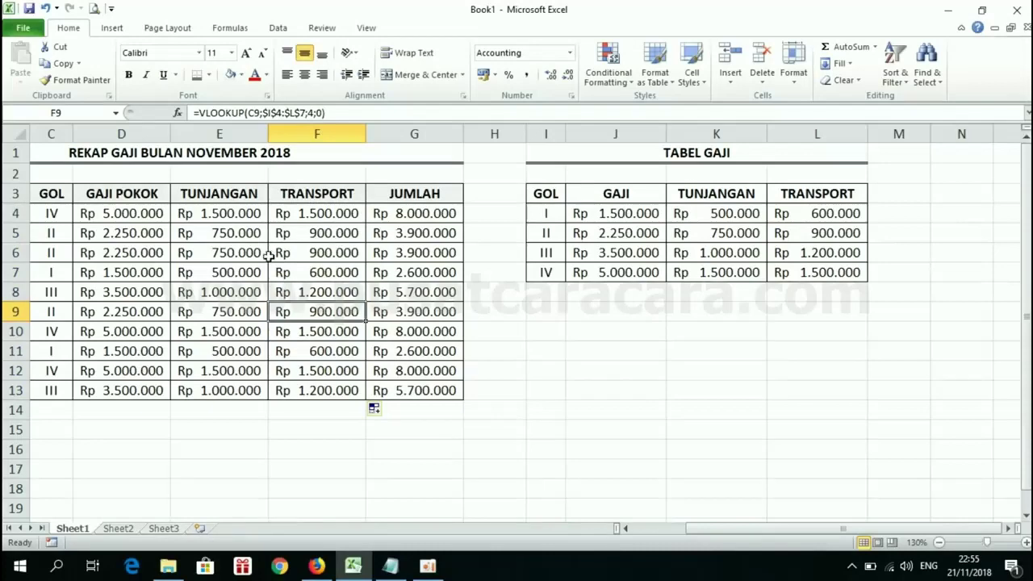
pyautogui.press('Home')
pyautogui.click(189, 273)
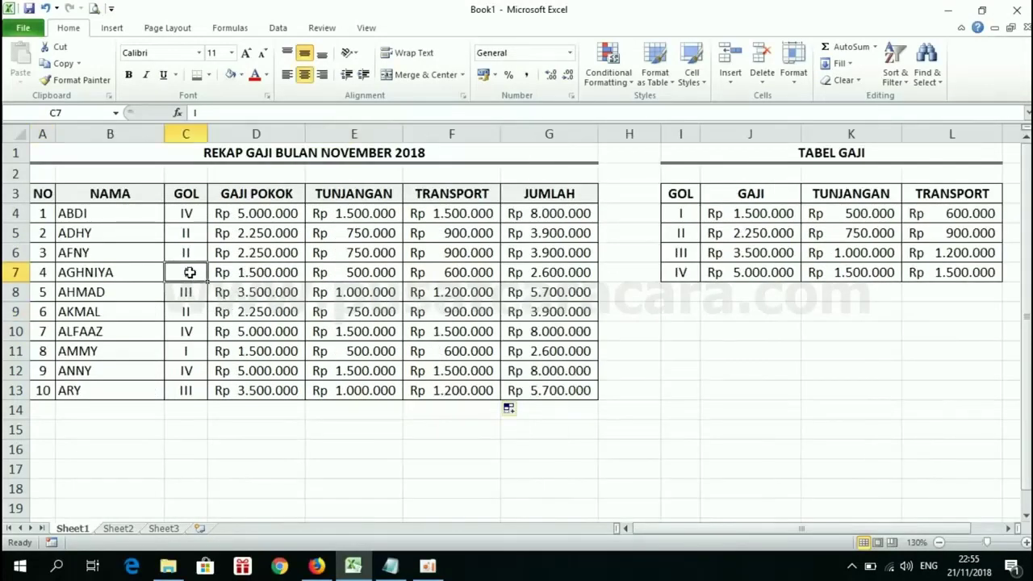
pyautogui.click(455, 272)
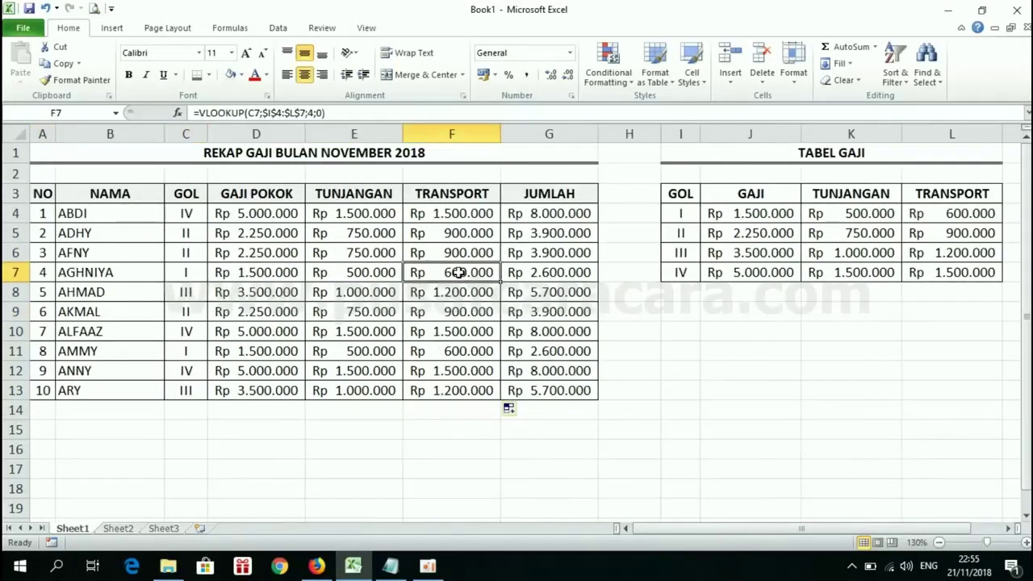
pyautogui.click(957, 217)
pyautogui.click(367, 213)
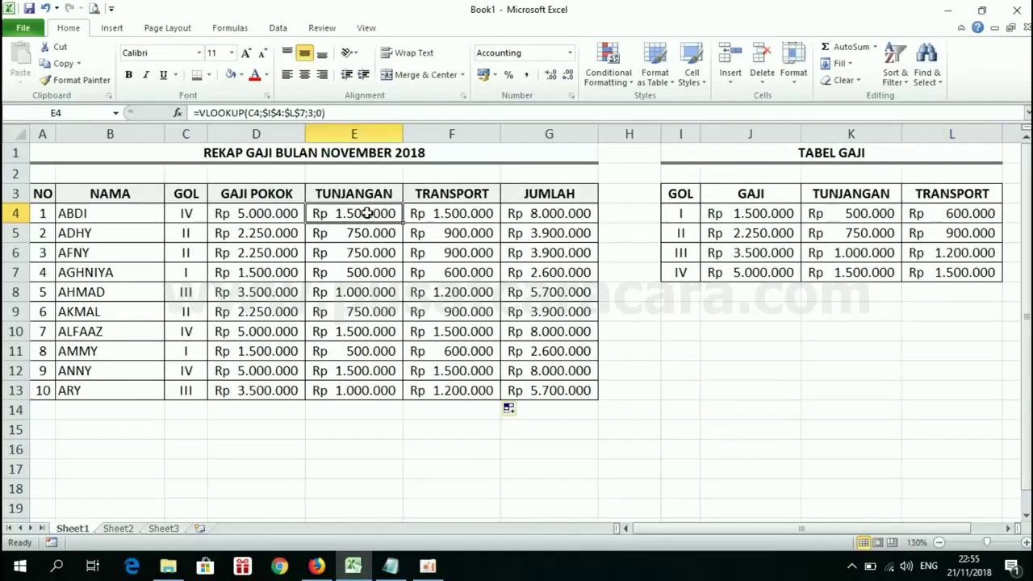
pyautogui.click(946, 271)
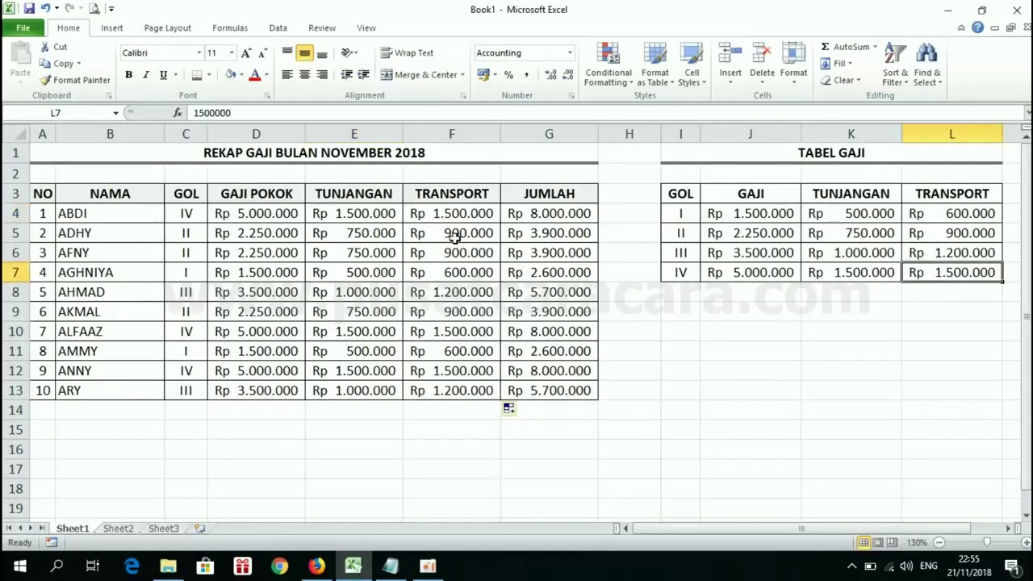
pyautogui.click(267, 213)
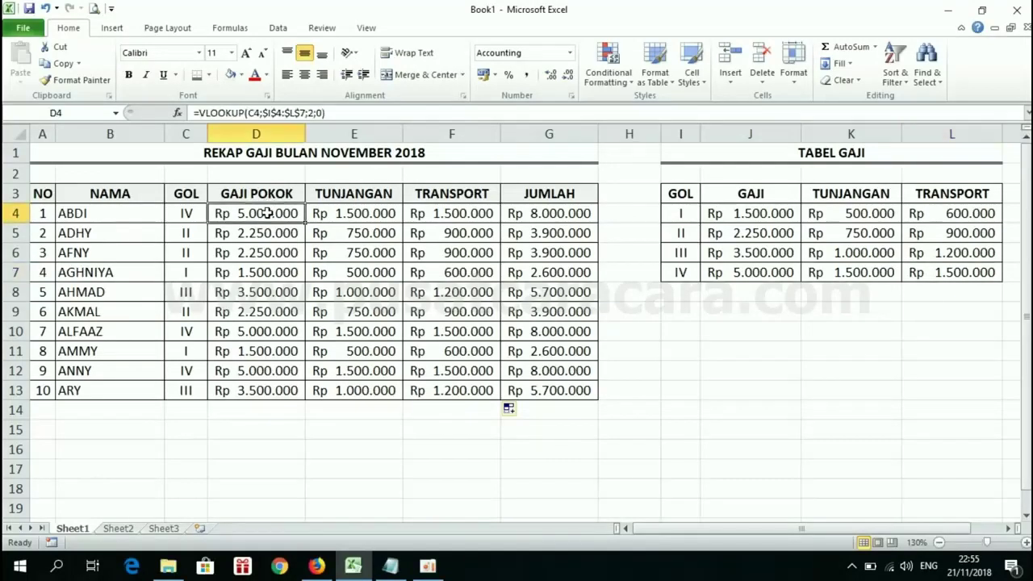
pyautogui.click(323, 213)
pyautogui.click(443, 210)
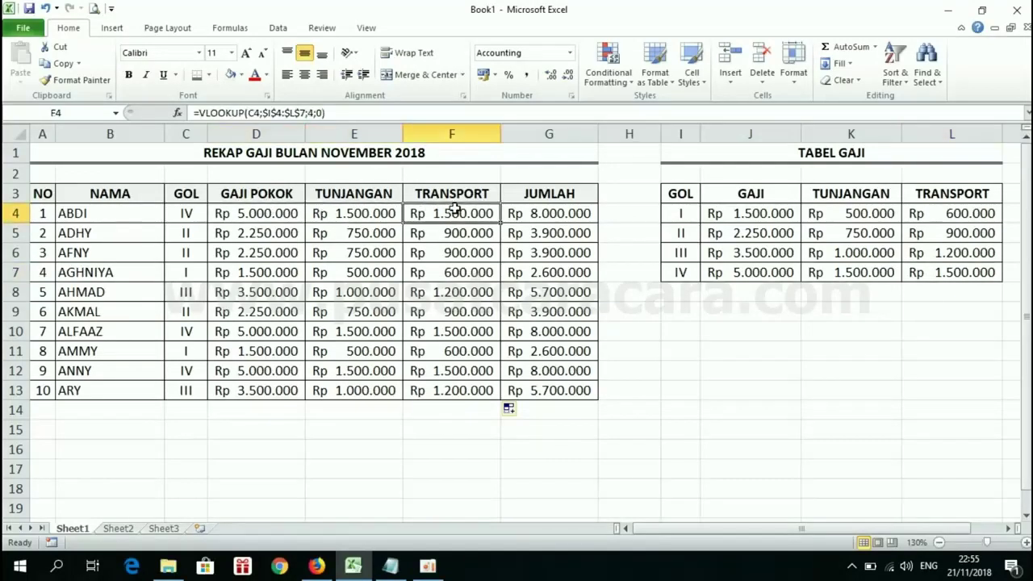
pyautogui.click(234, 209)
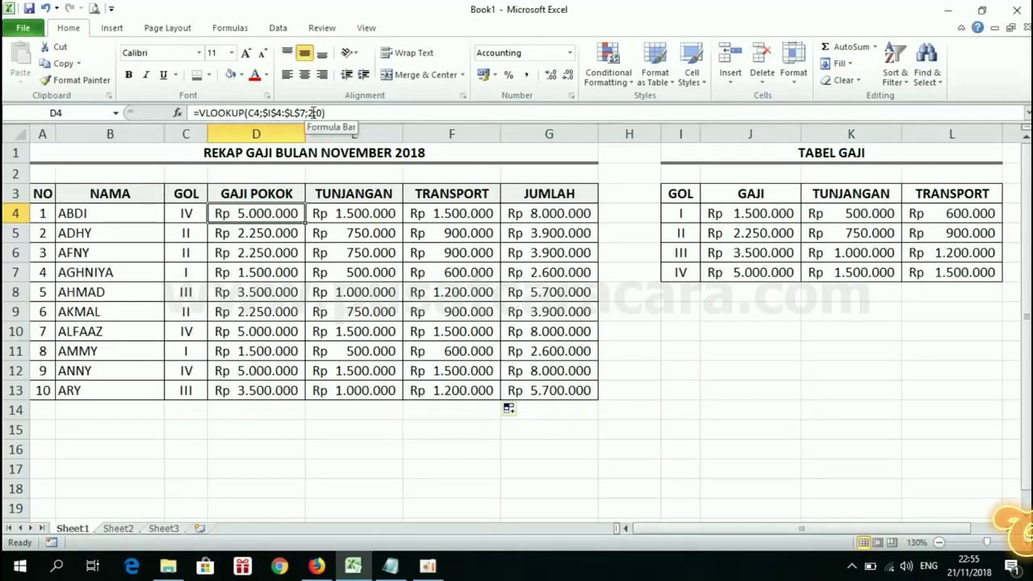
pyautogui.press('Right')
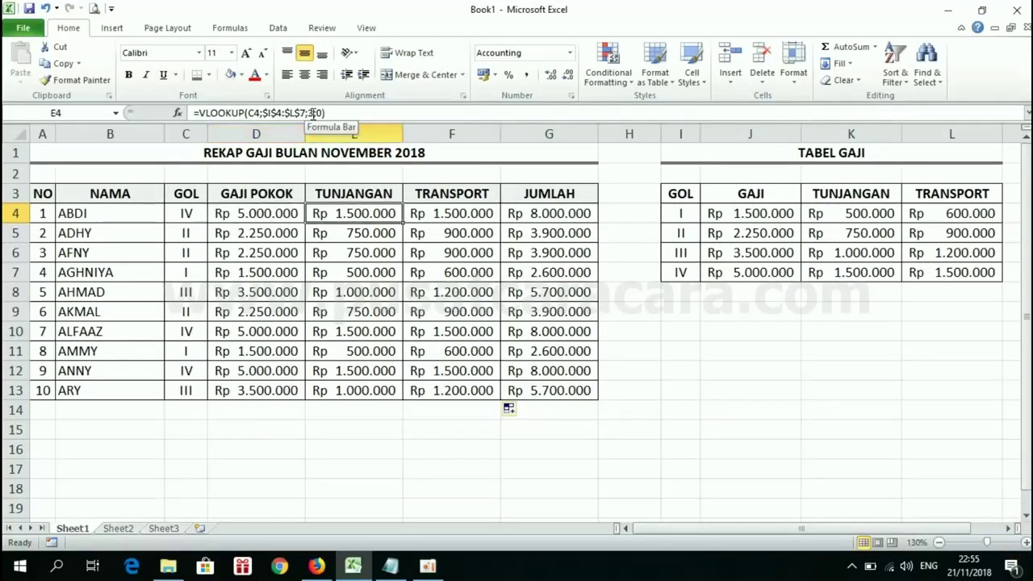
pyautogui.press('Right')
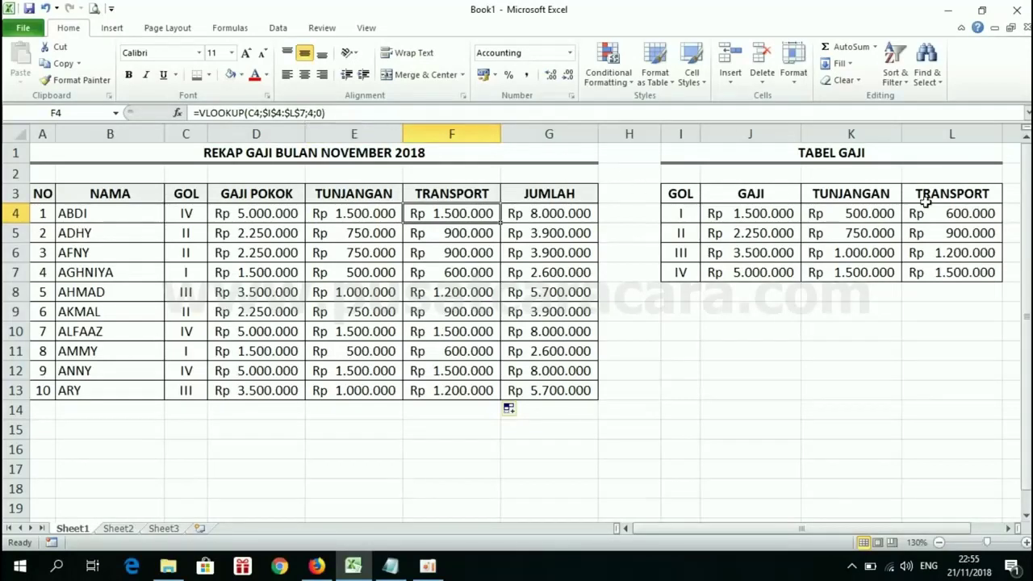
# Select the TABEL GAJI block I1:L7 and copy it to the clipboard
pyautogui.click(680, 133)
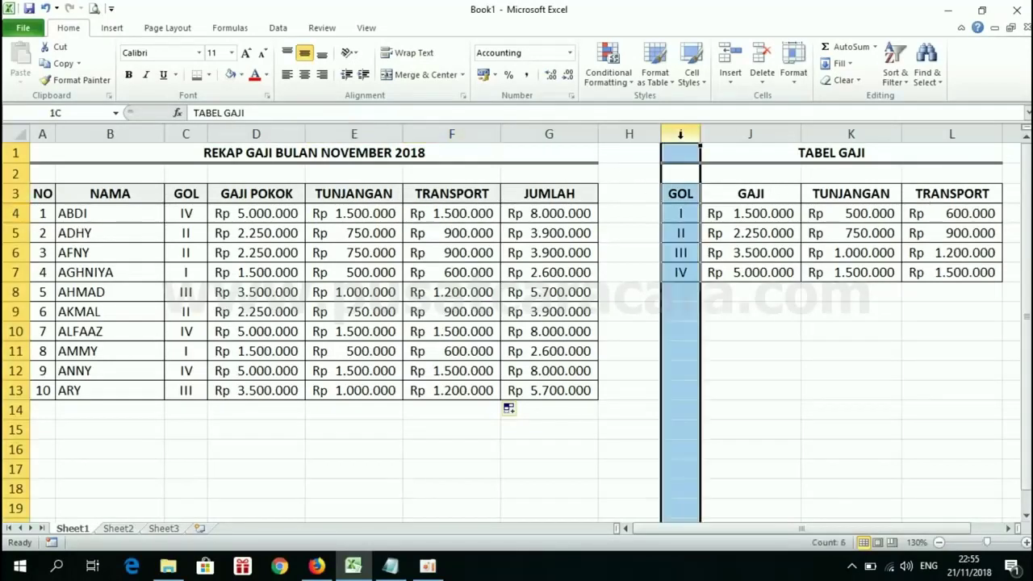
pyautogui.click(765, 129)
pyautogui.click(845, 131)
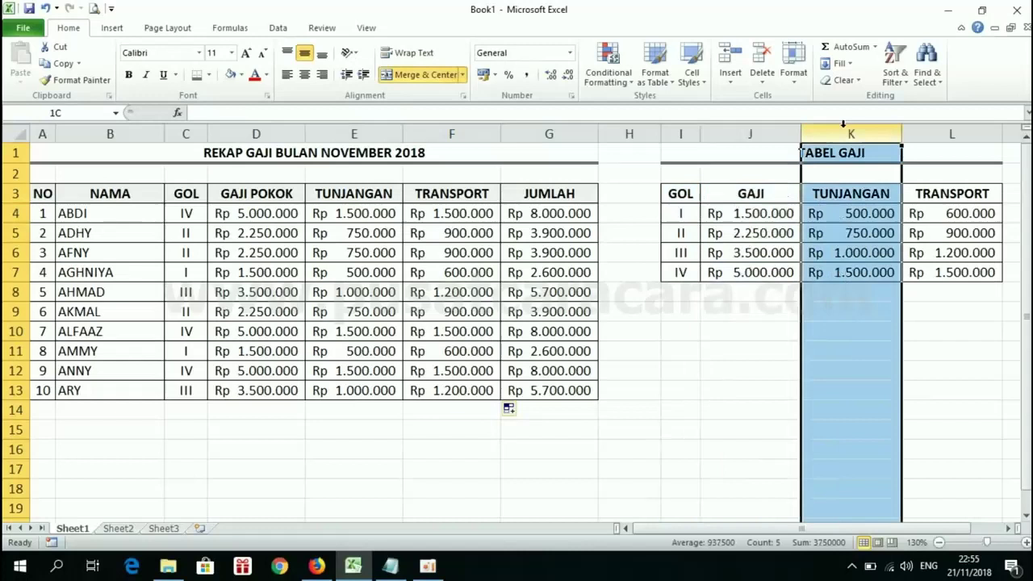
pyautogui.click(947, 132)
pyautogui.click(763, 418)
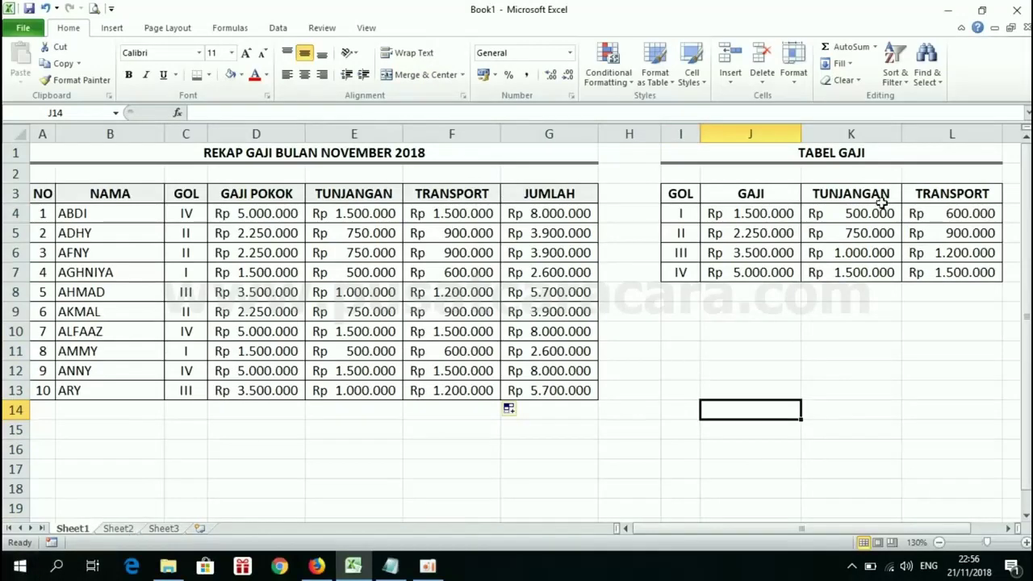
pyautogui.click(682, 135)
pyautogui.moveTo(682, 136); pyautogui.dragTo(993, 136)
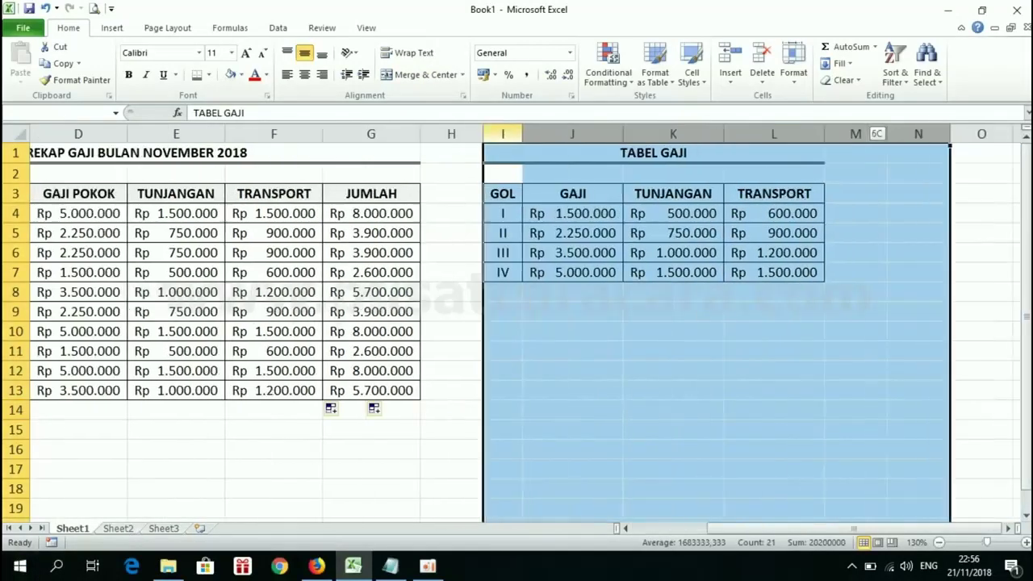
pyautogui.click(569, 214)
pyautogui.hotkey('ctrl', 'Home')
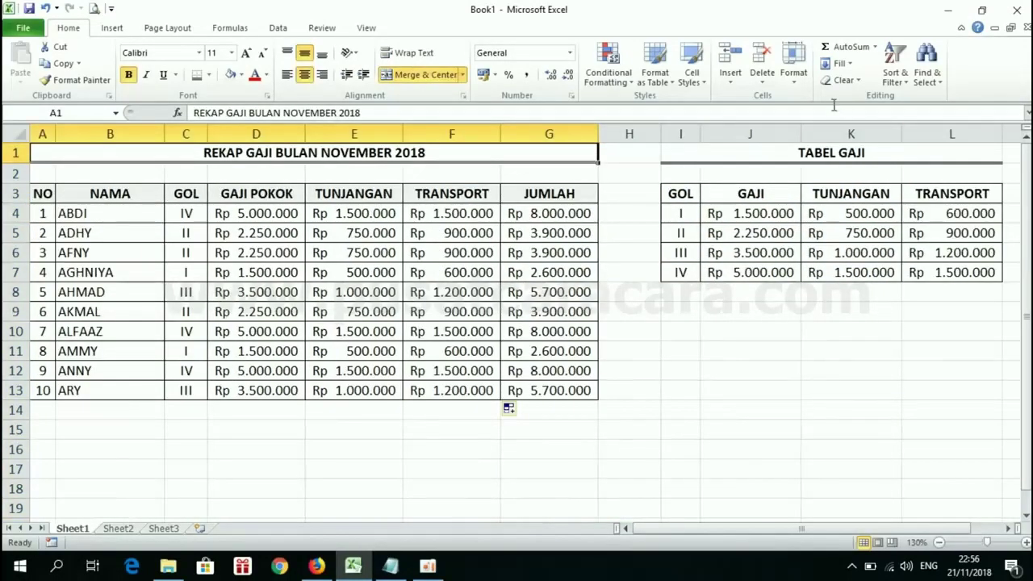
pyautogui.moveTo(706, 155); pyautogui.dragTo(769, 269)
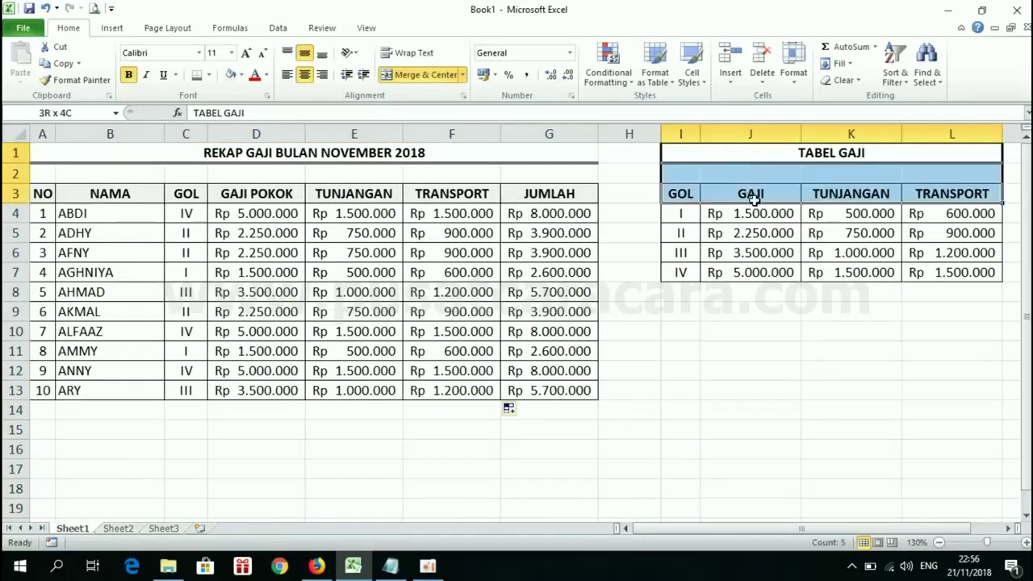
pyautogui.rightClick(740, 179)
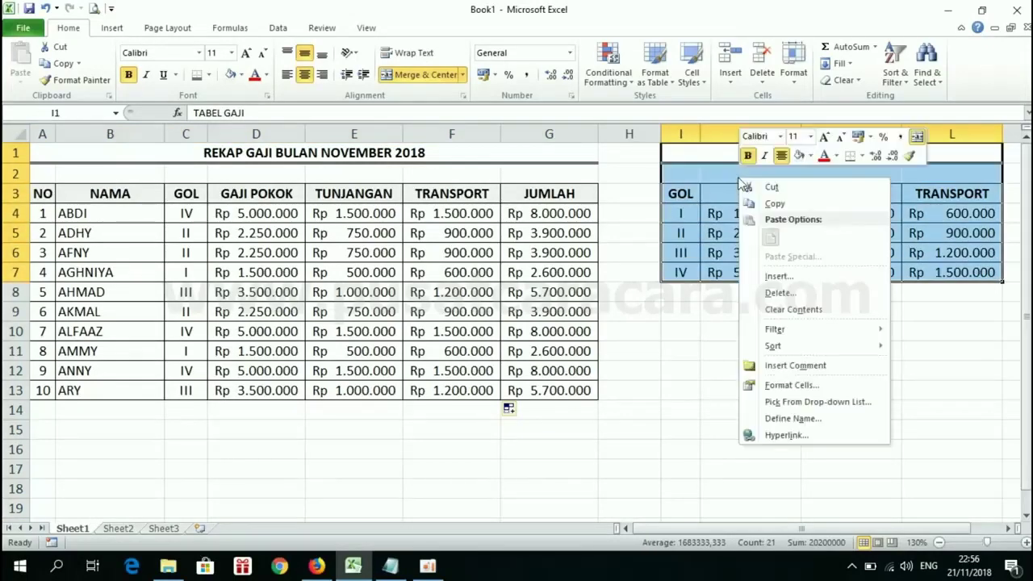
pyautogui.click(773, 204)
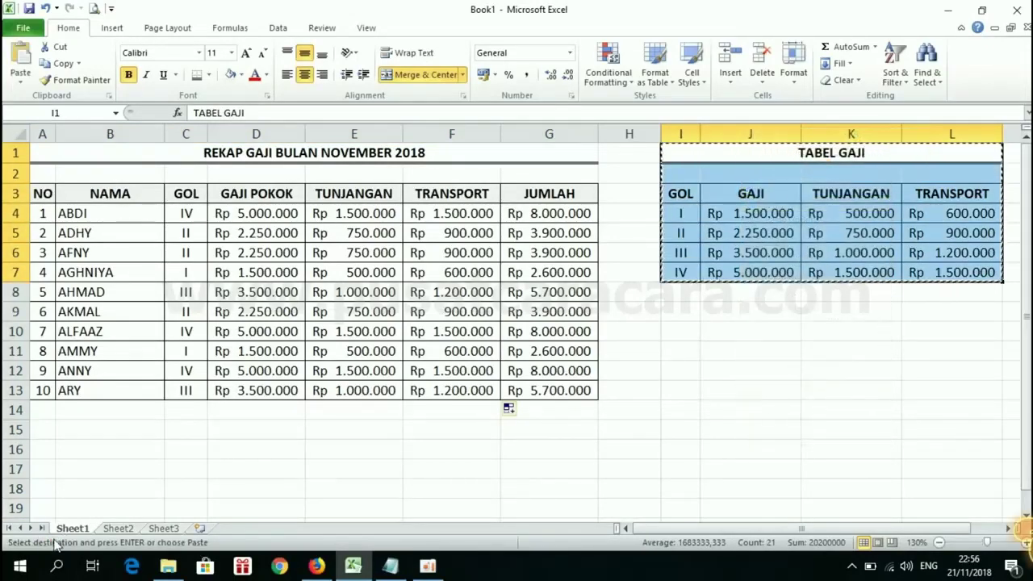
# Paste the TABEL GAJI table into cell A1 of Sheet2
pyautogui.click(121, 530)
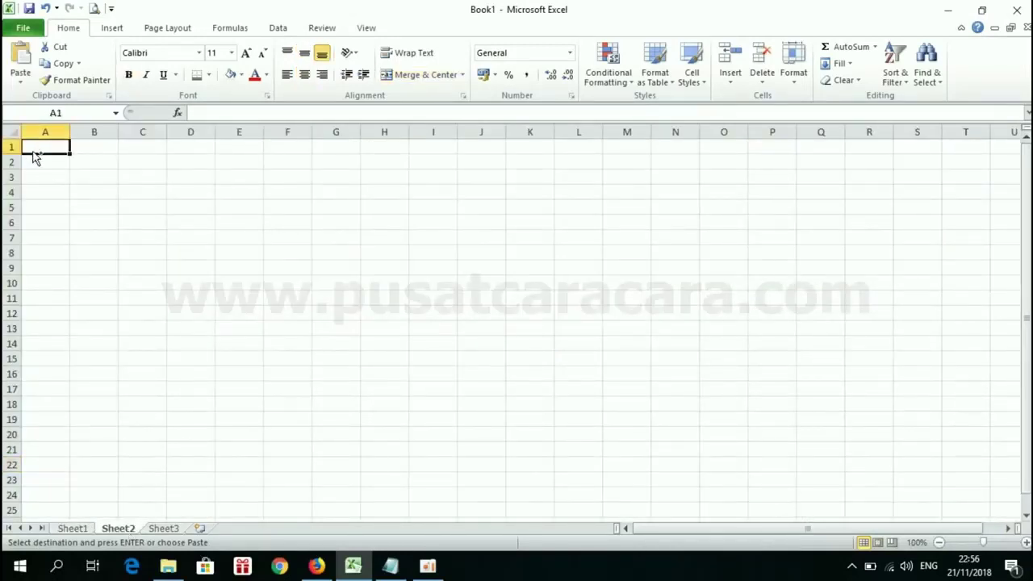
pyautogui.hotkey('ctrl', 'v')
pyautogui.click(108, 288)
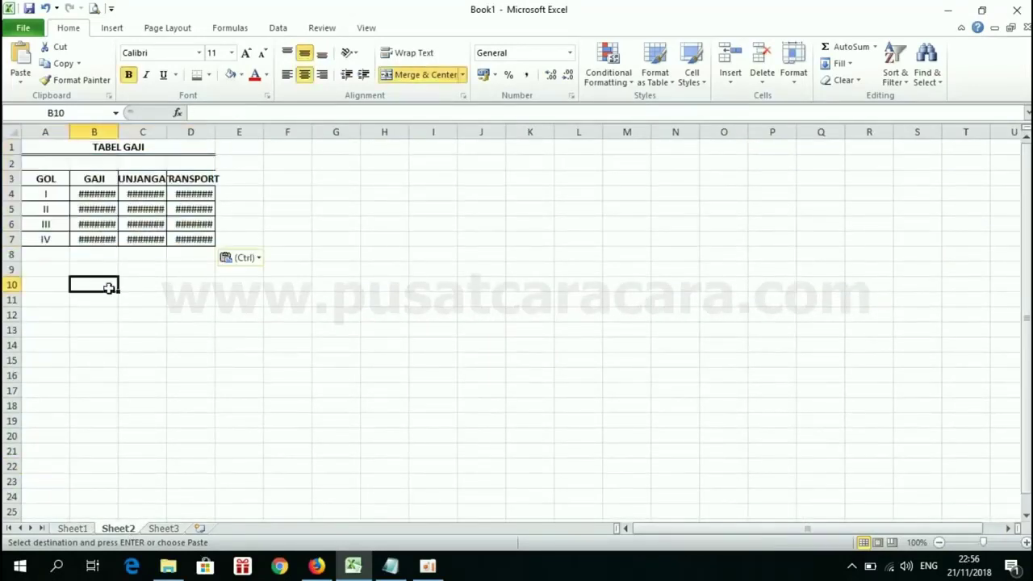
# Autofit column A and widen columns B–D to show the Rp amounts, then return to Sheet1
pyautogui.doubleClick(69, 132)
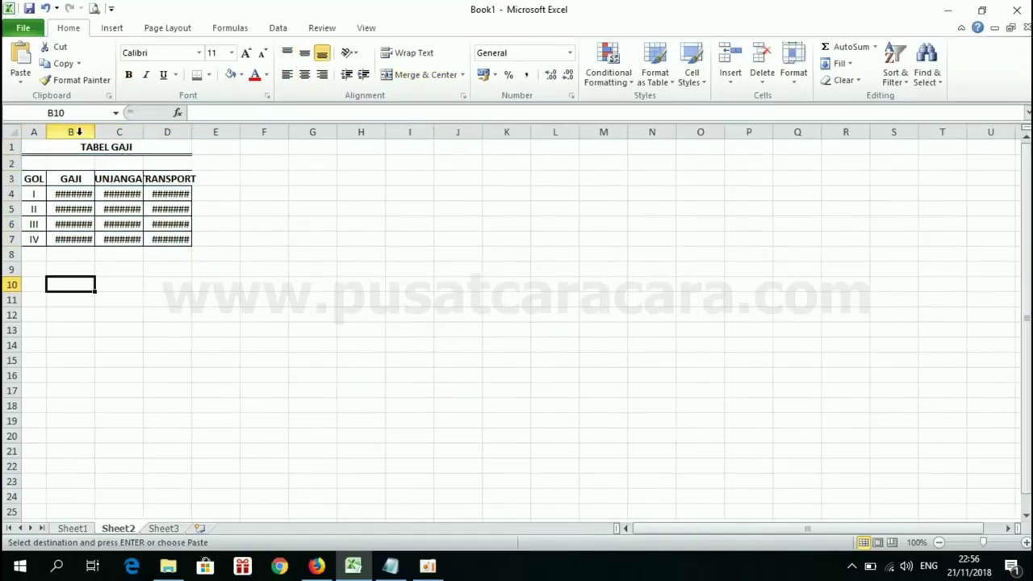
pyautogui.moveTo(79, 132); pyautogui.dragTo(167, 132)
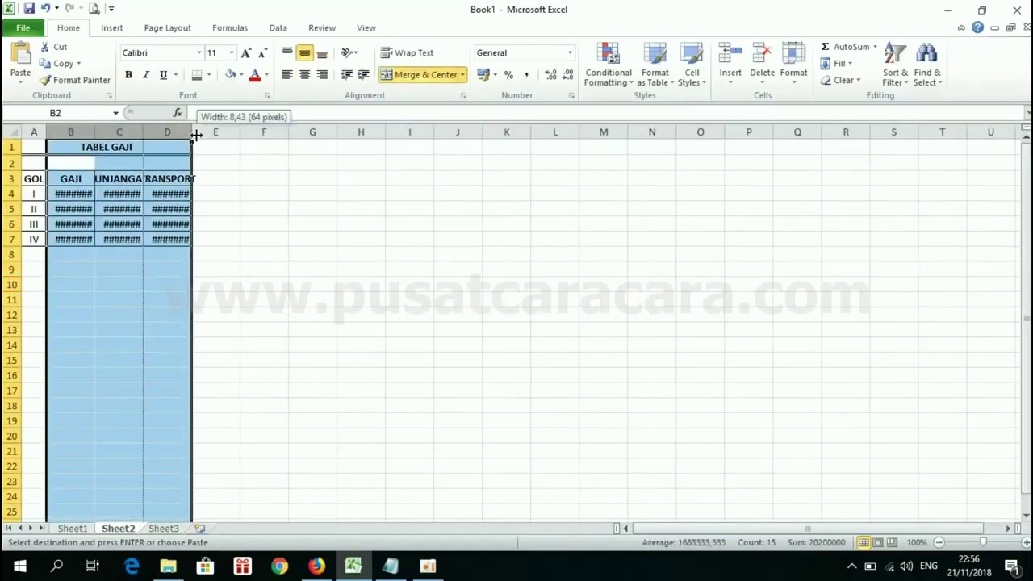
pyautogui.moveTo(195, 137); pyautogui.dragTo(235, 139)
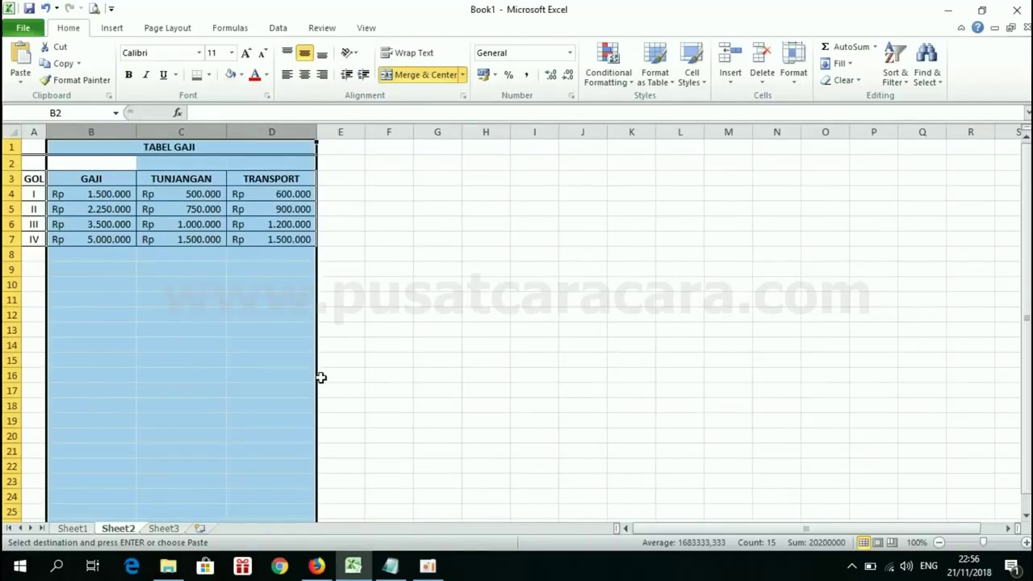
pyautogui.keyDown('ctrl'); pyautogui.scroll(4, 600, 376); pyautogui.keyUp('ctrl')
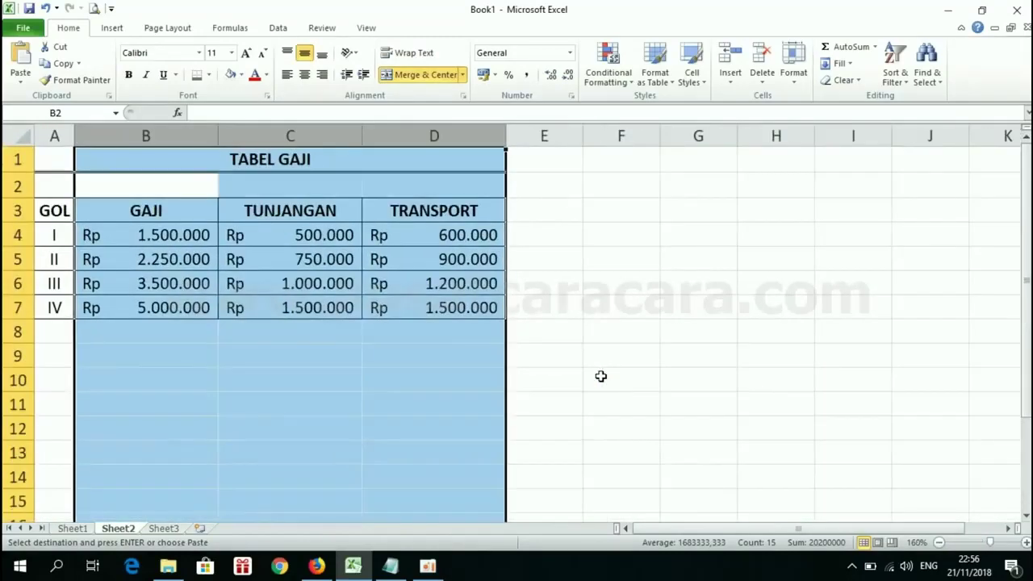
pyautogui.click(74, 529)
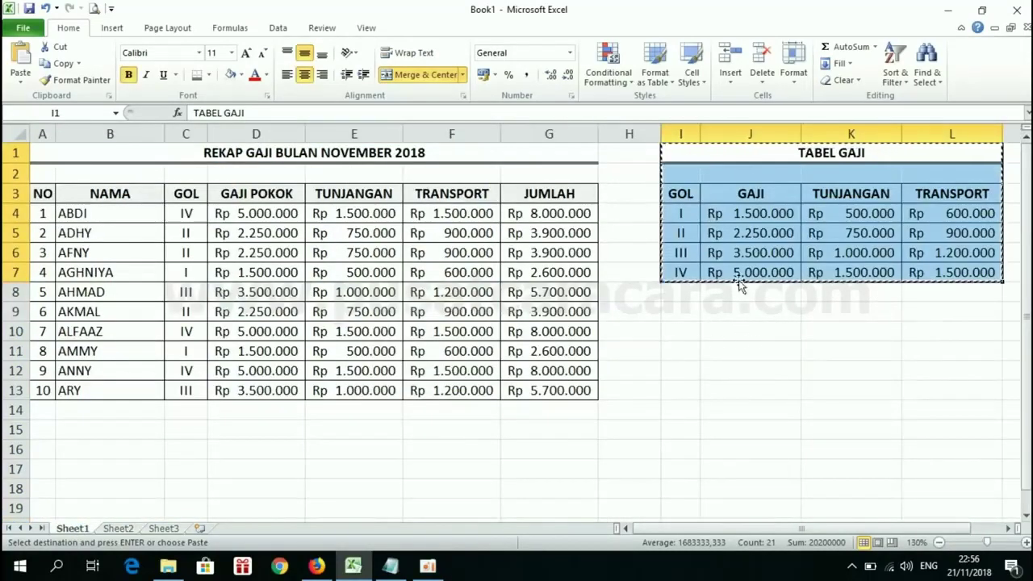
# Clear the contents of the old grade table I1:L7 on Sheet1
pyautogui.click(706, 153)
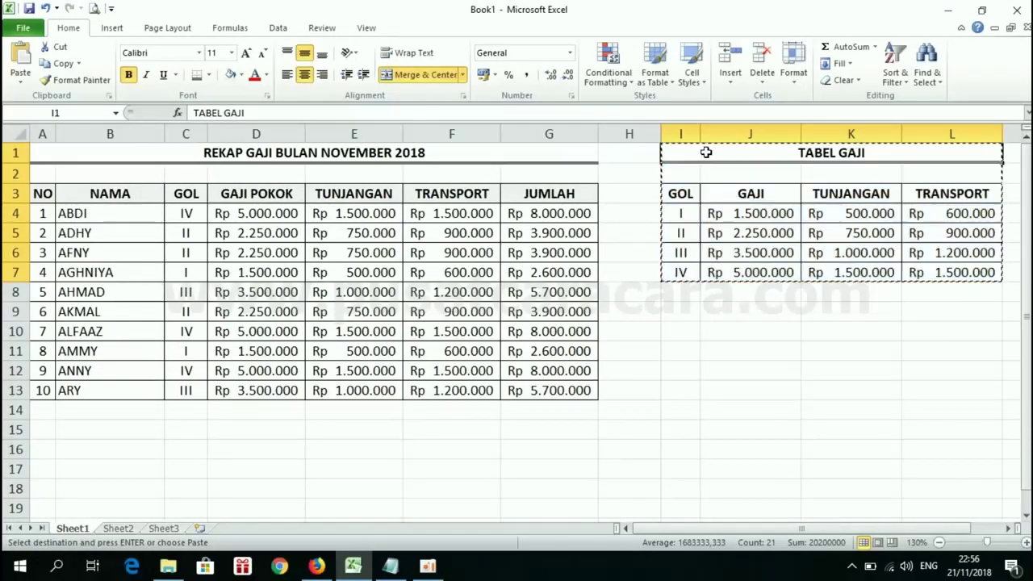
pyautogui.moveTo(706, 152); pyautogui.dragTo(864, 270)
pyautogui.press('Delete')
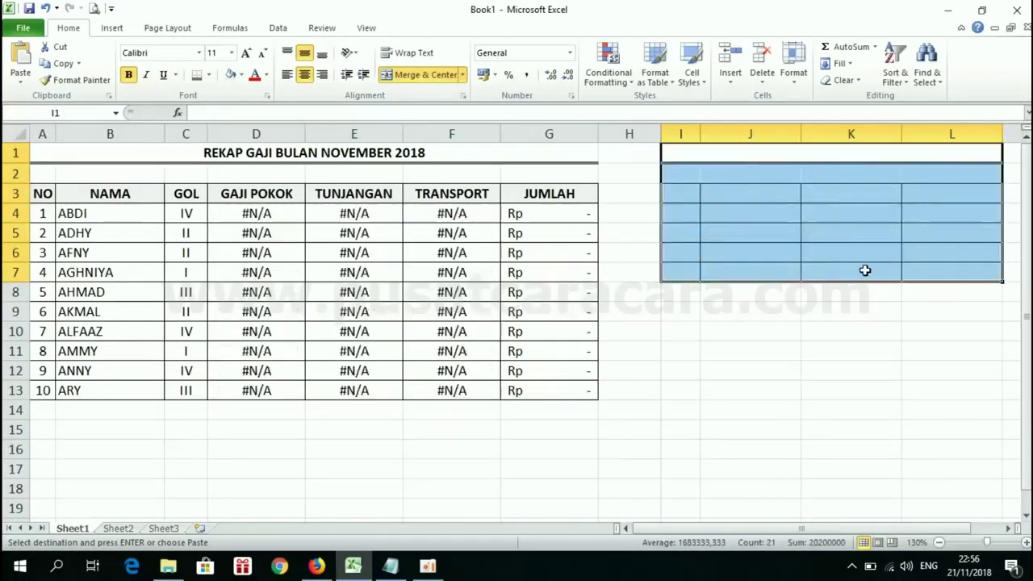
# Delete columns I through L and clear the #REF! errors from D4:F13
pyautogui.moveTo(680, 130); pyautogui.dragTo(953, 126)
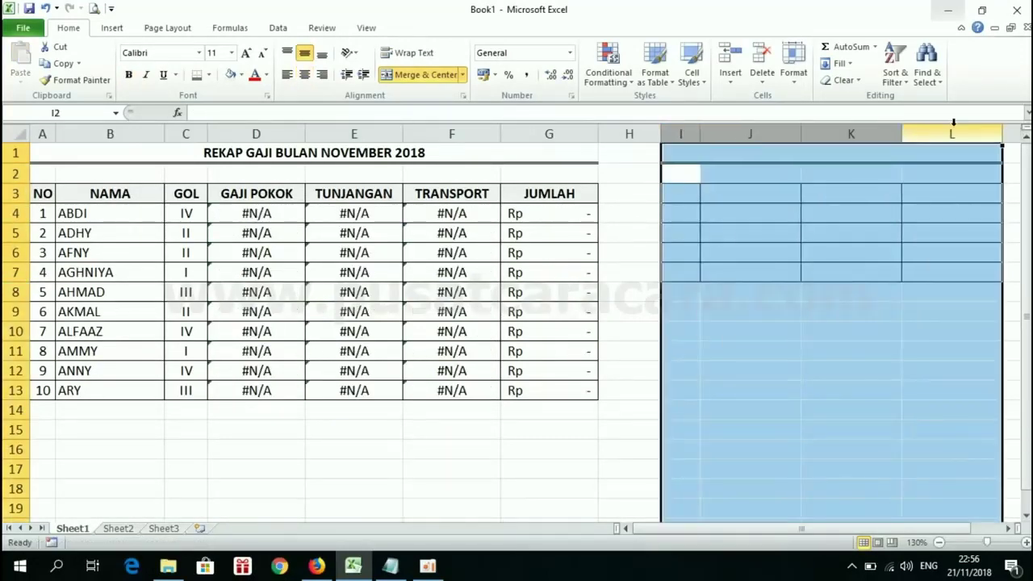
pyautogui.rightClick(846, 131)
pyautogui.click(901, 239)
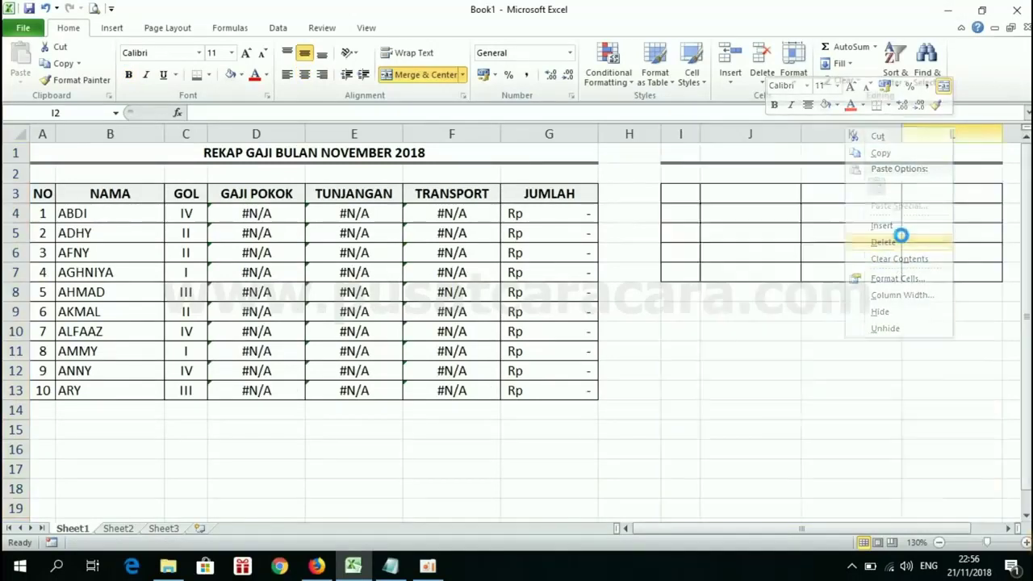
pyautogui.moveTo(232, 213)
pyautogui.mouseDown()
pyautogui.moveTo(304, 214)
pyautogui.moveTo(450, 391)
pyautogui.mouseUp()
pyautogui.press('Delete')
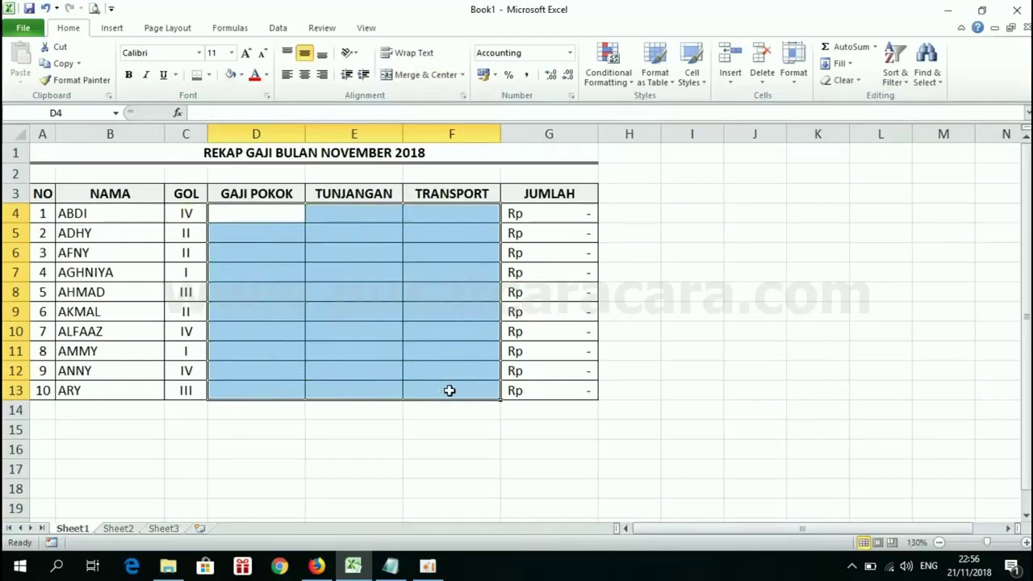
pyautogui.click(110, 530)
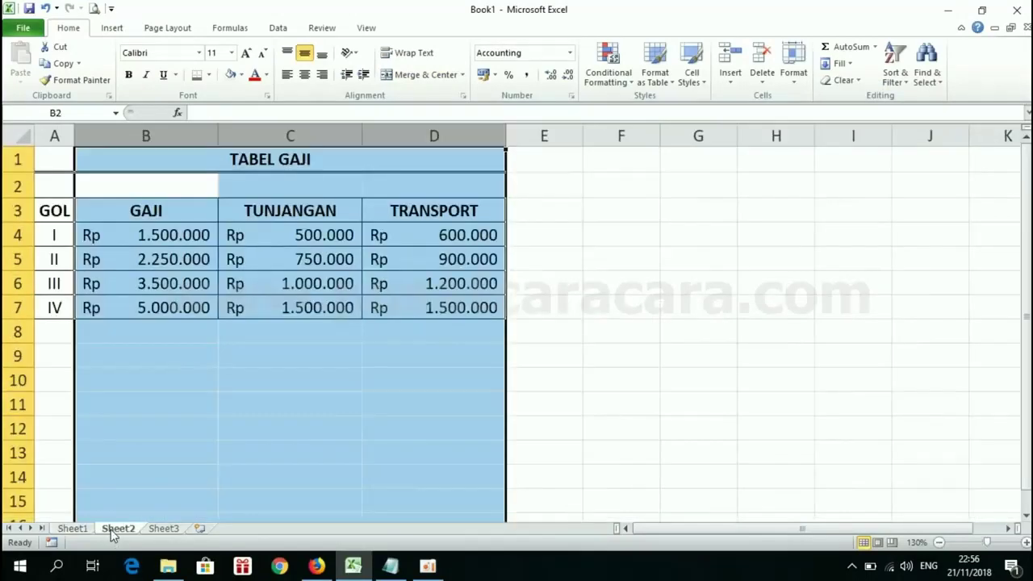
pyautogui.click(299, 323)
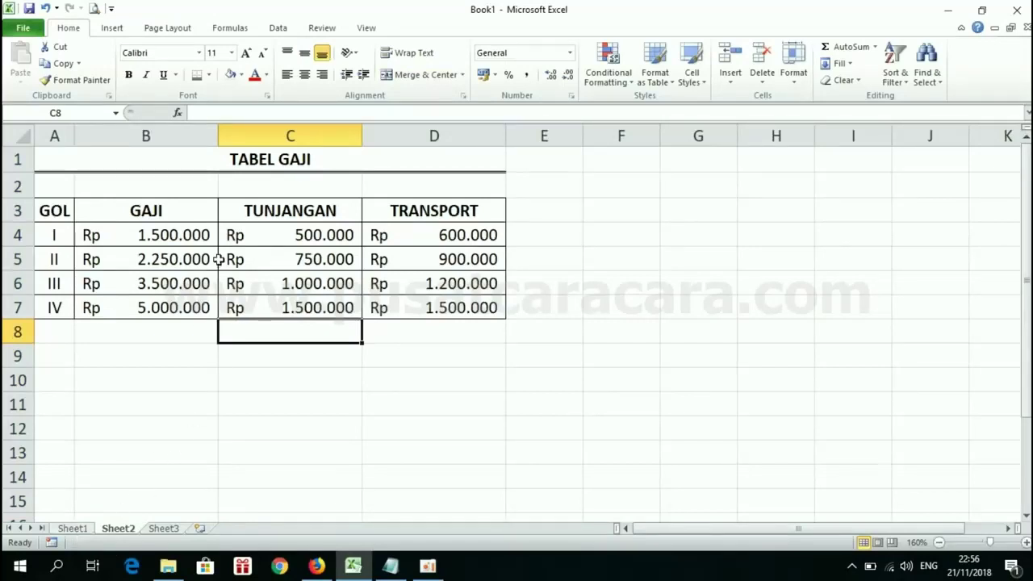
pyautogui.click(72, 530)
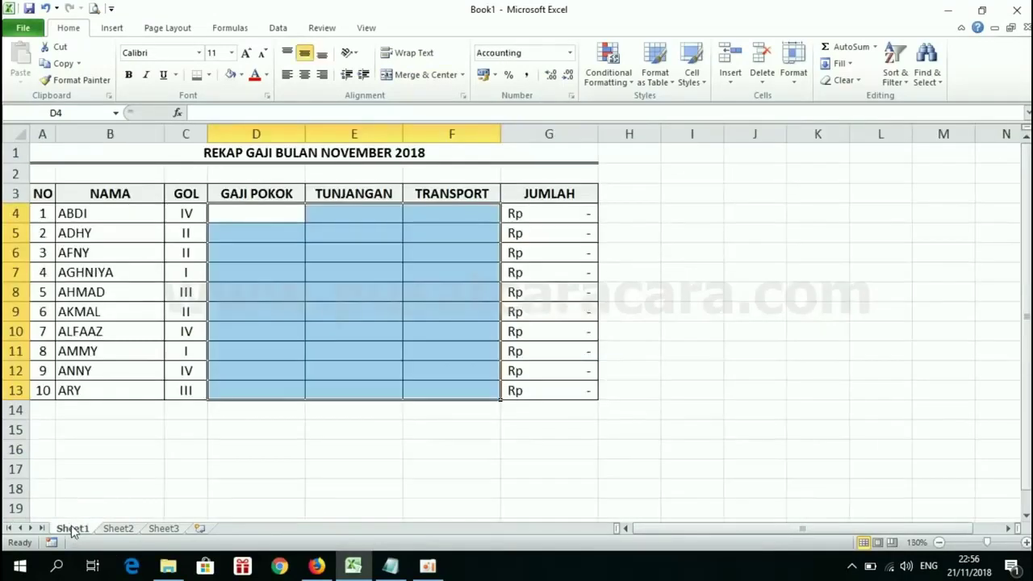
pyautogui.click(313, 313)
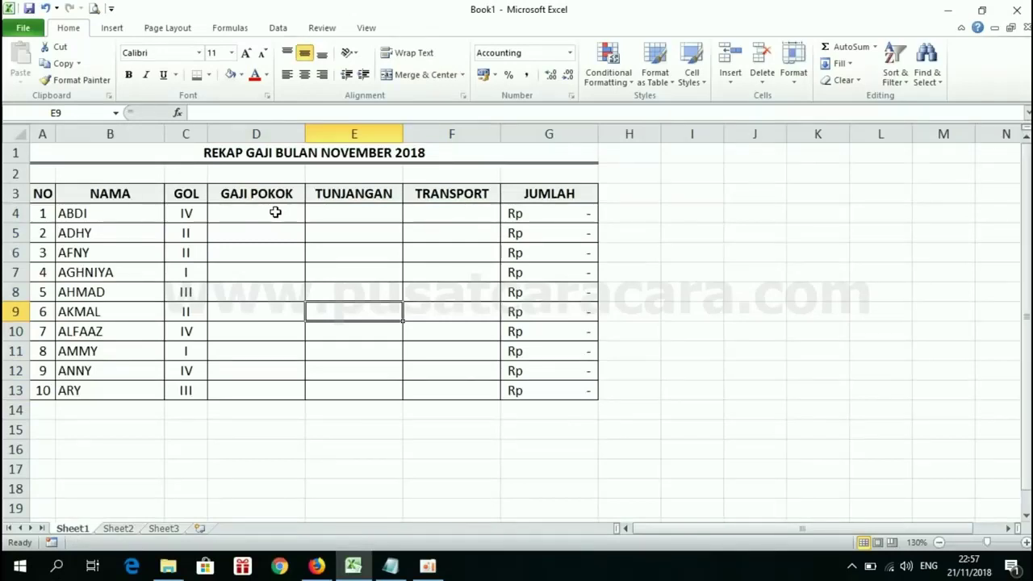
# Enter =VLOOKUP(C4;Sheet2!$A$4:$D$7;2;0) in D4, giving ABDI Rp 5.000.000 basic salary
pyautogui.click(275, 212)
pyautogui.write('=')
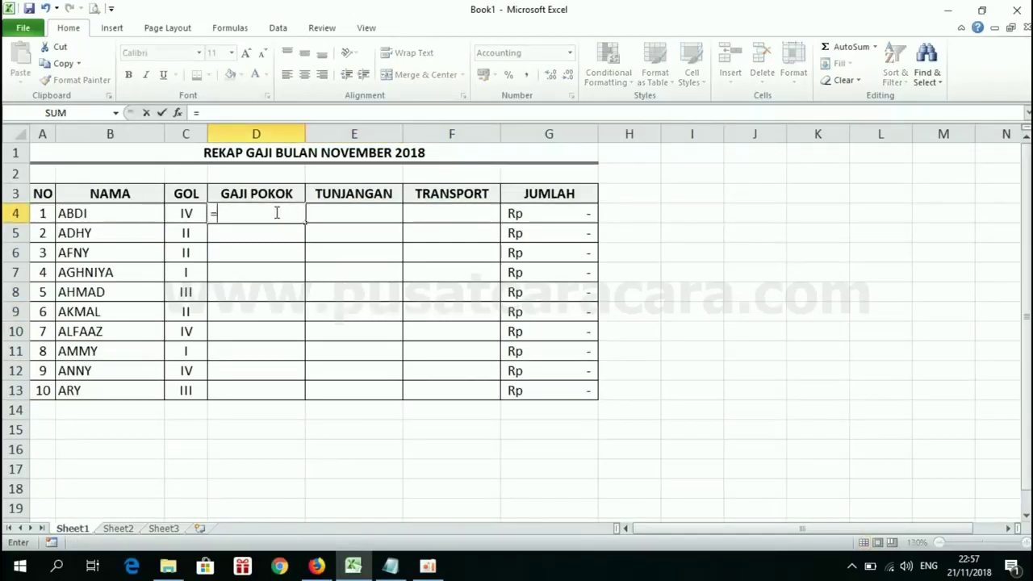
pyautogui.write('VLOOKUP')
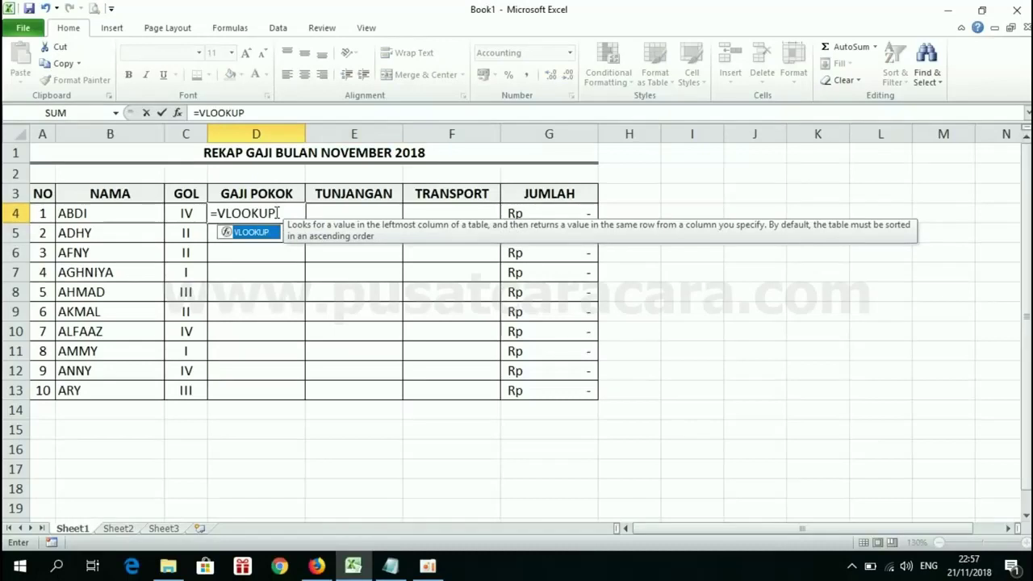
pyautogui.write('(')
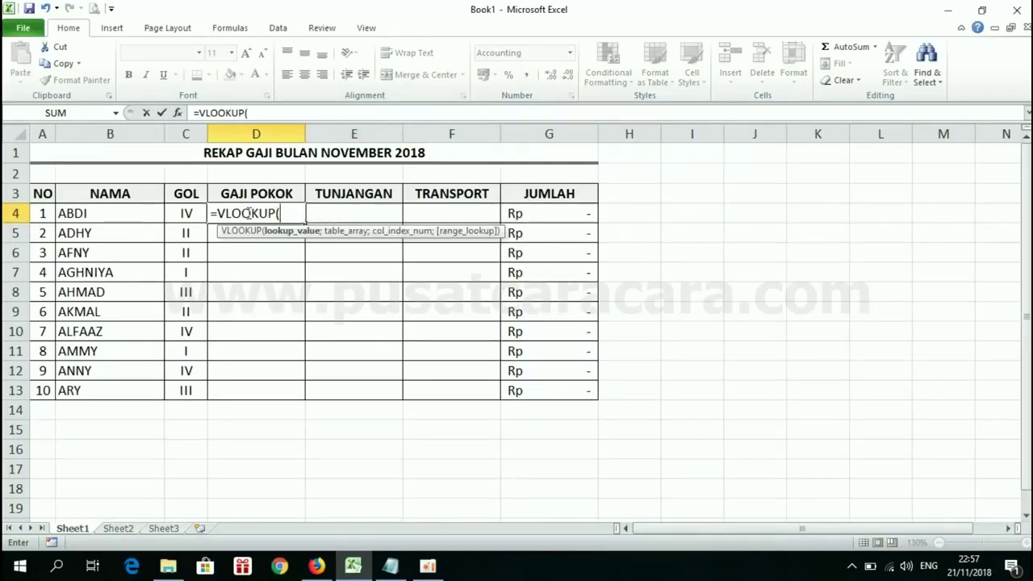
pyautogui.click(186, 212)
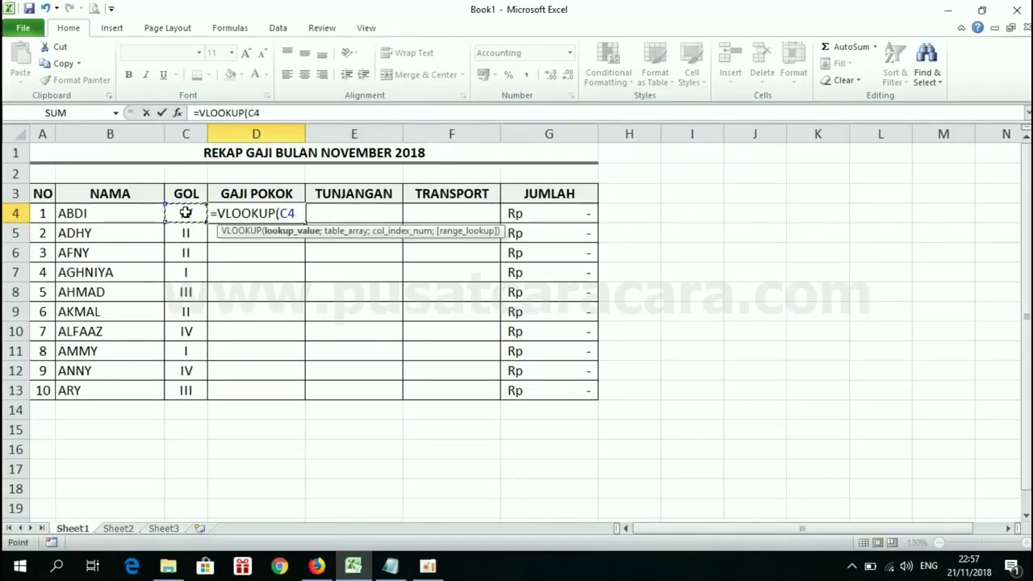
pyautogui.write(';')
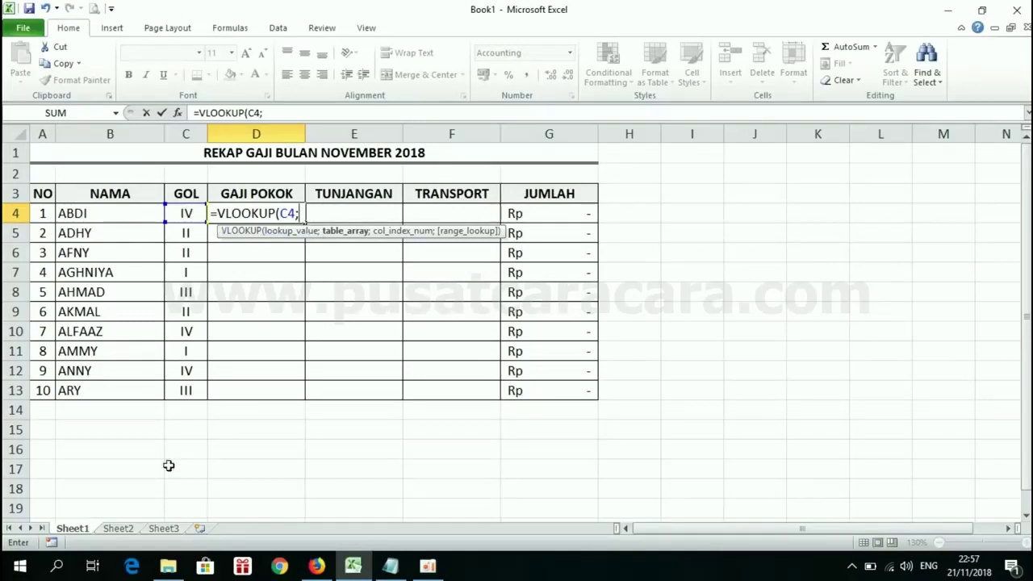
pyautogui.click(118, 529)
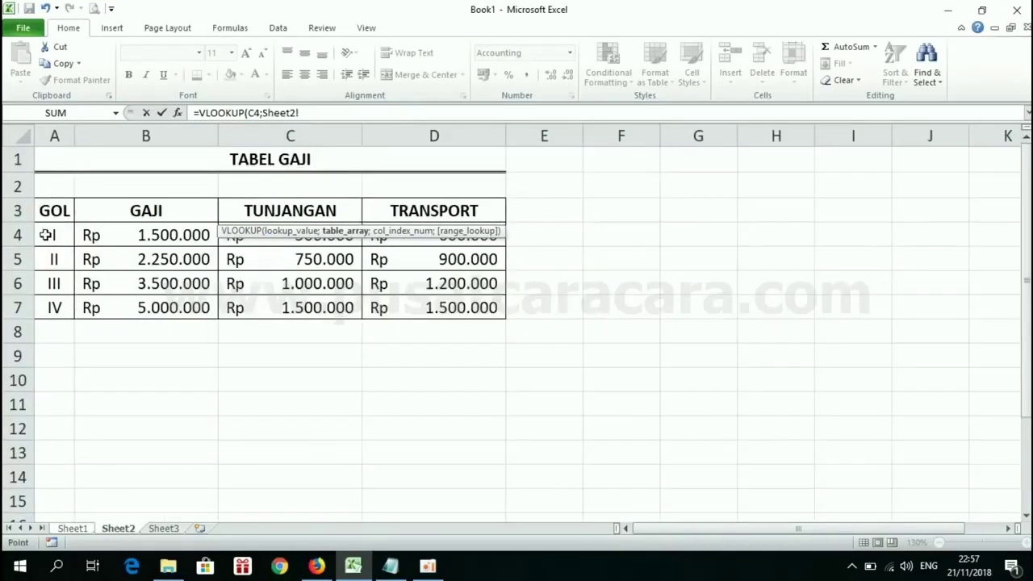
pyautogui.moveTo(46, 234); pyautogui.dragTo(432, 298)
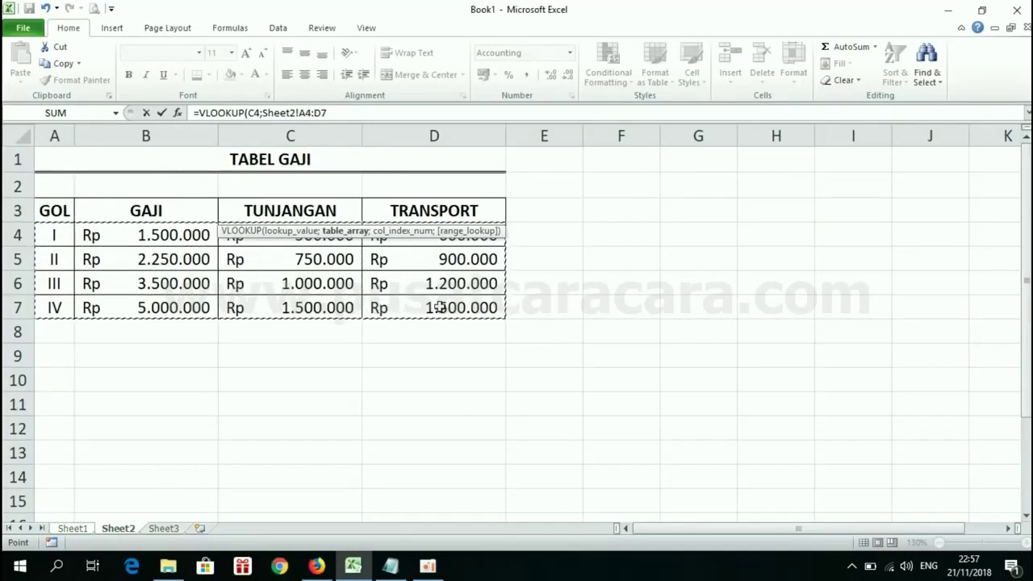
pyautogui.moveTo(433, 298); pyautogui.dragTo(438, 307)
pyautogui.press('F4')
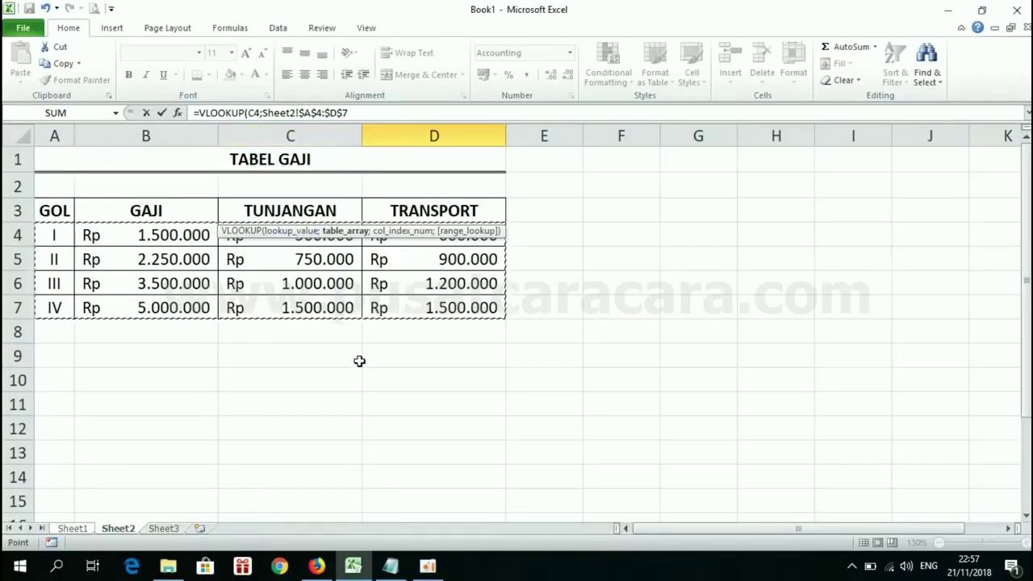
pyautogui.write(';')
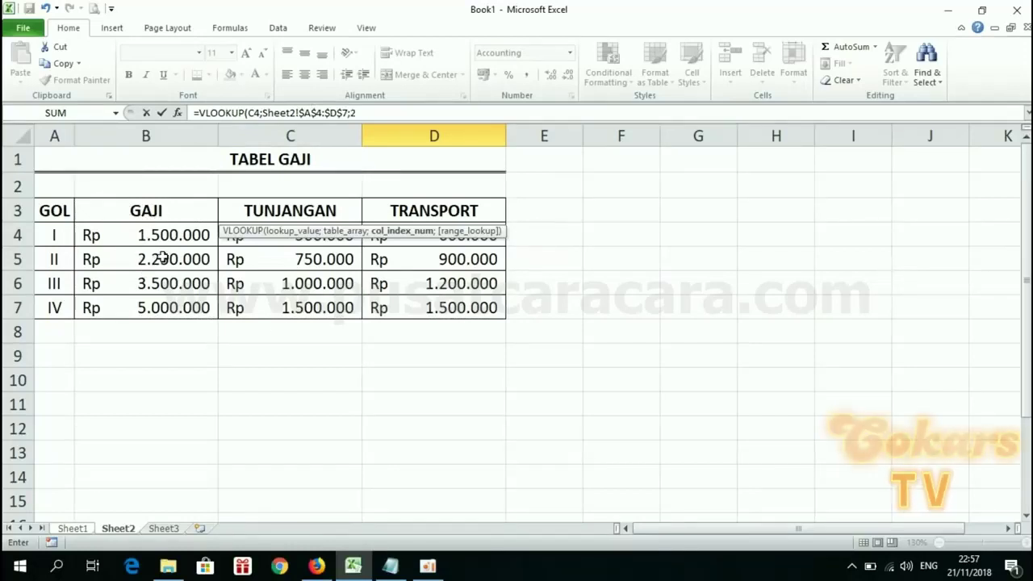
pyautogui.write('2;0')
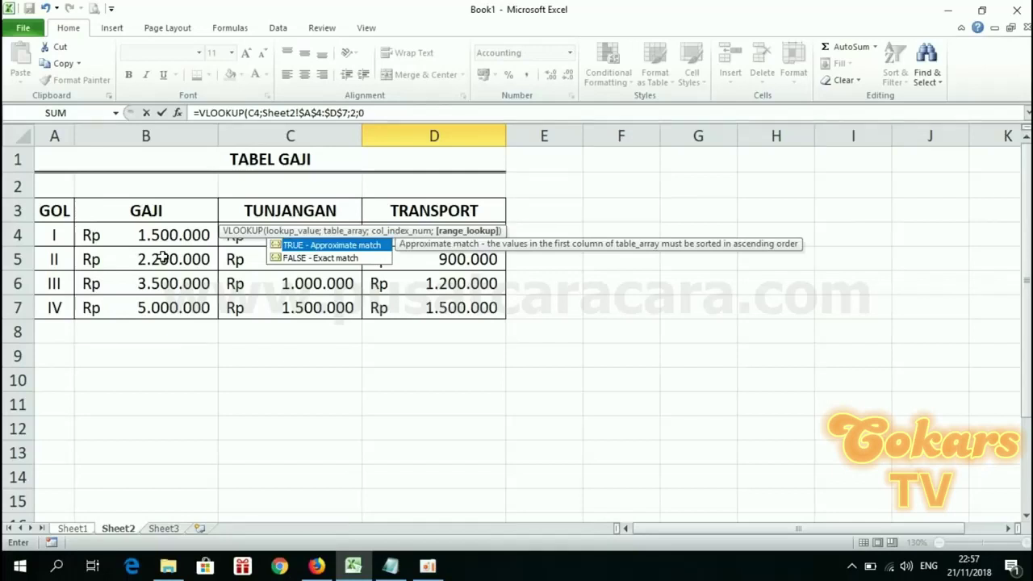
pyautogui.write(')')
pyautogui.press('Return')
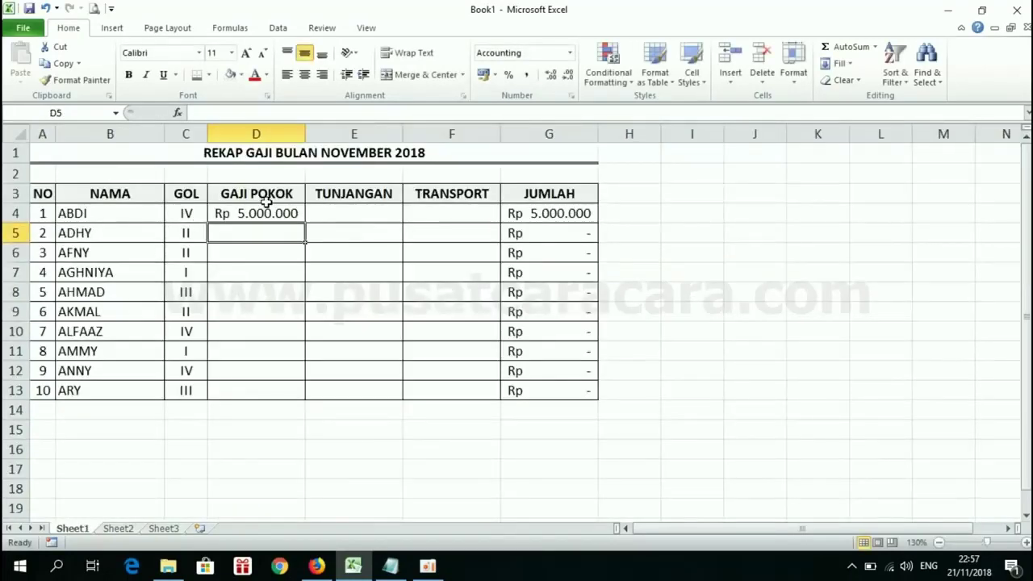
pyautogui.click(267, 207)
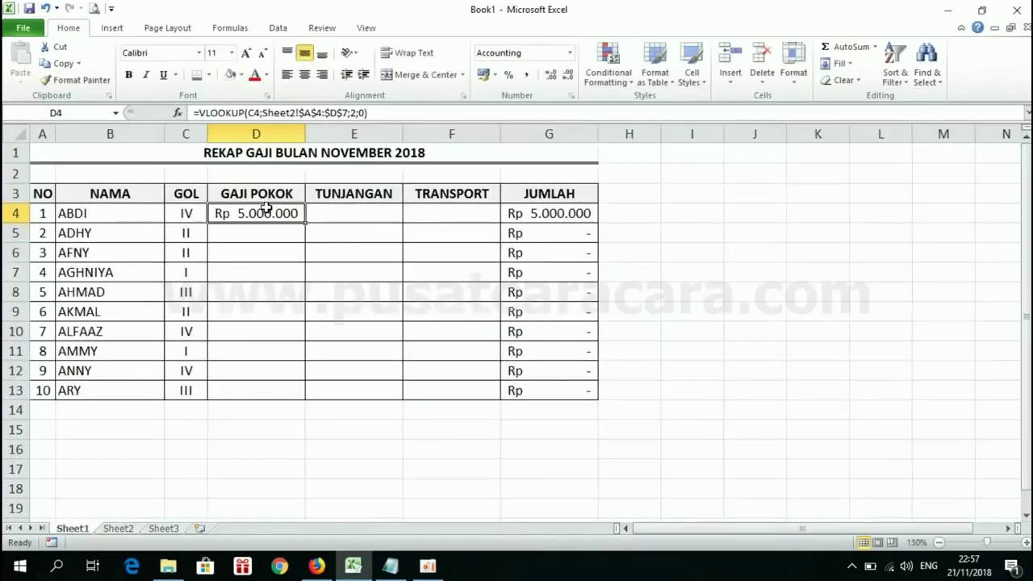
# Enter =VLOOKUP(C4;Sheet2!$A$4:$D$7;3;0) in E4, giving ABDI Rp 1.500.000 TUNJANGAN
pyautogui.click(347, 213)
pyautogui.write('=')
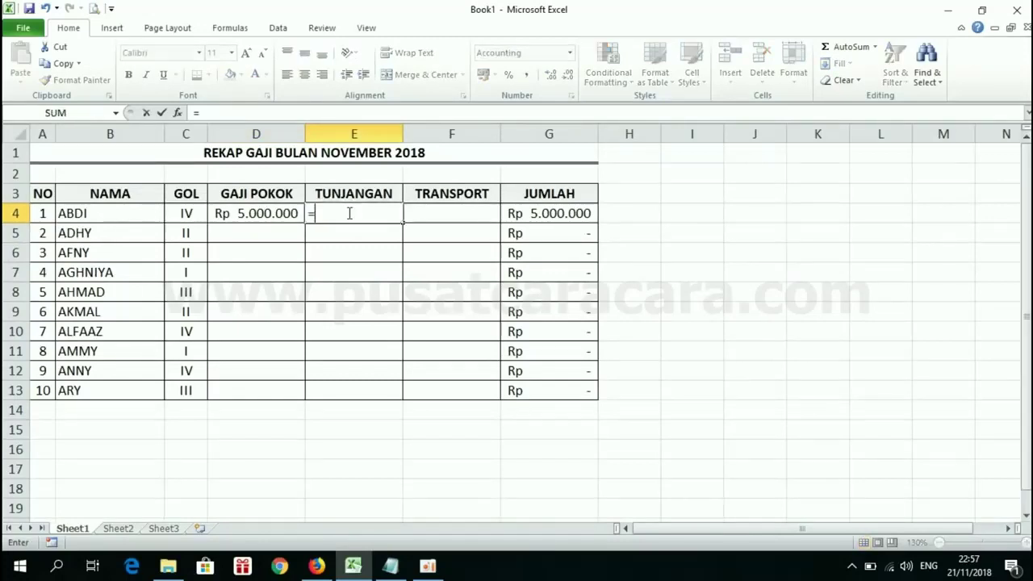
pyautogui.write('VLOOKUP')
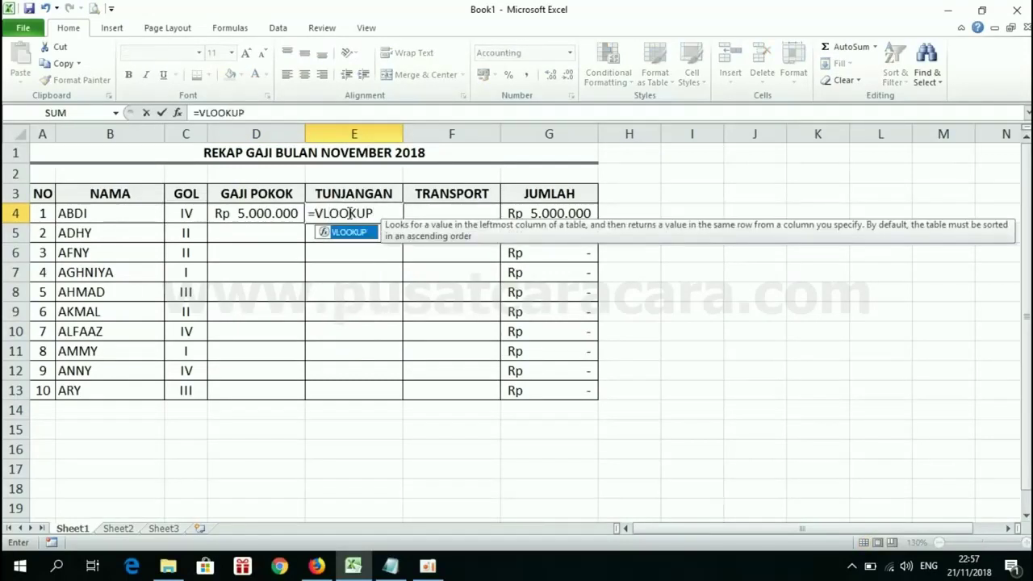
pyautogui.write('(')
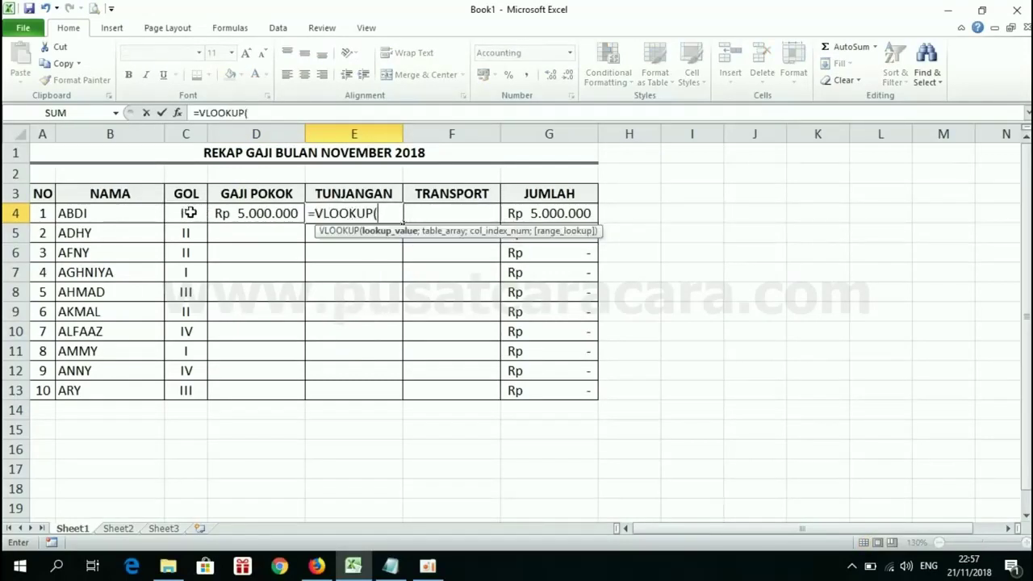
pyautogui.click(189, 213)
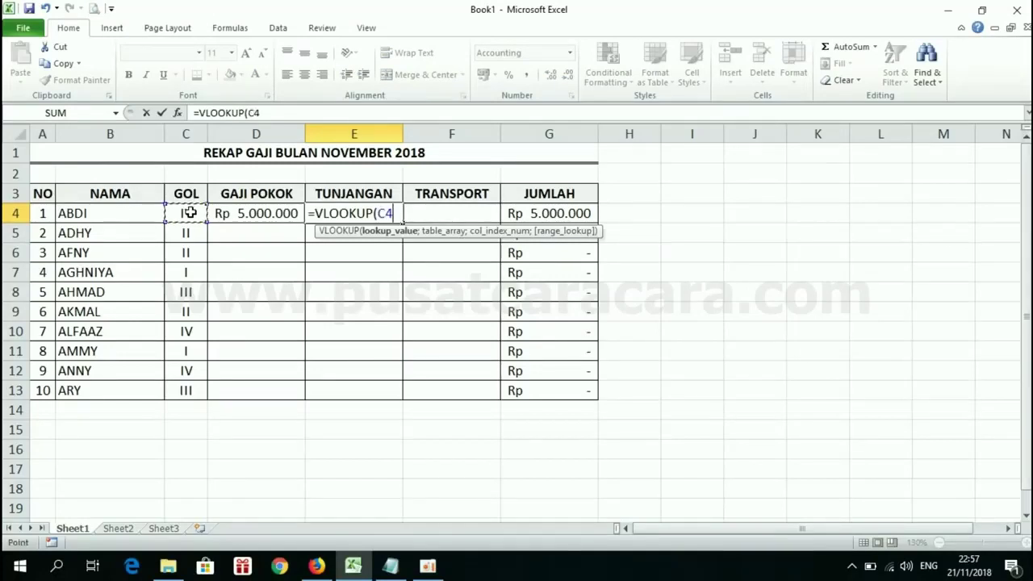
pyautogui.write(';')
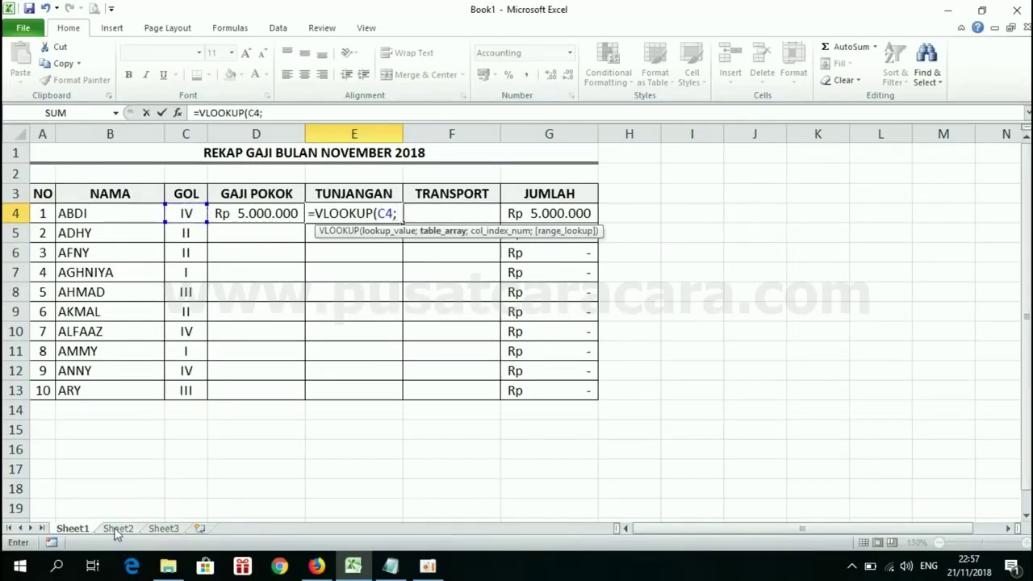
pyautogui.click(117, 530)
pyautogui.click(55, 233)
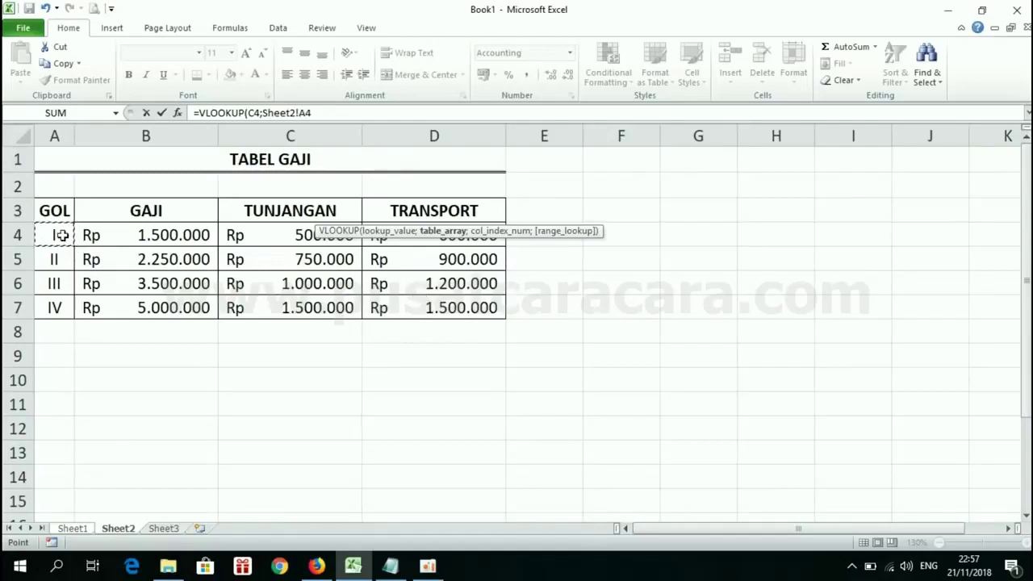
pyautogui.moveTo(61, 235); pyautogui.dragTo(387, 308)
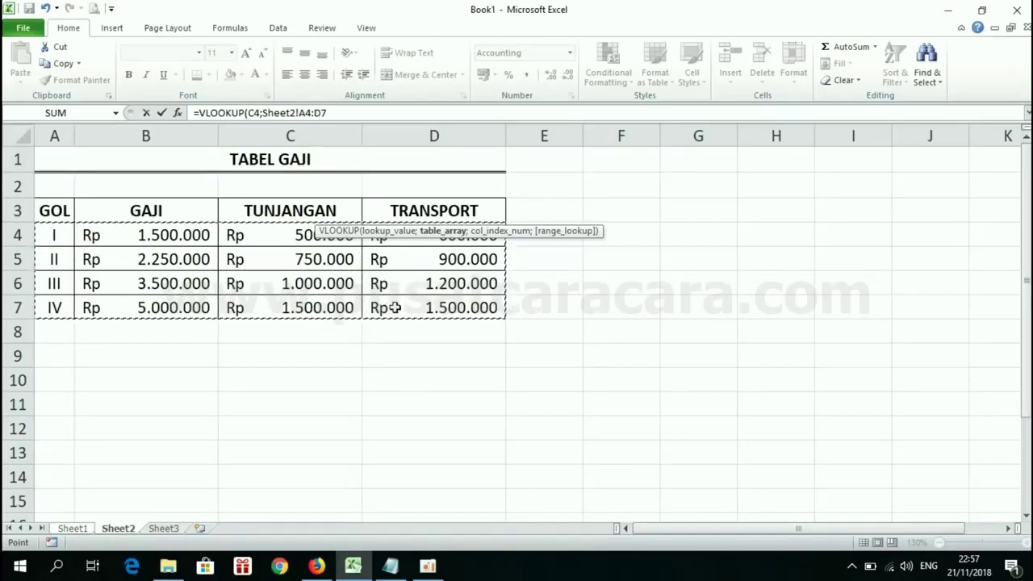
pyautogui.press('F4')
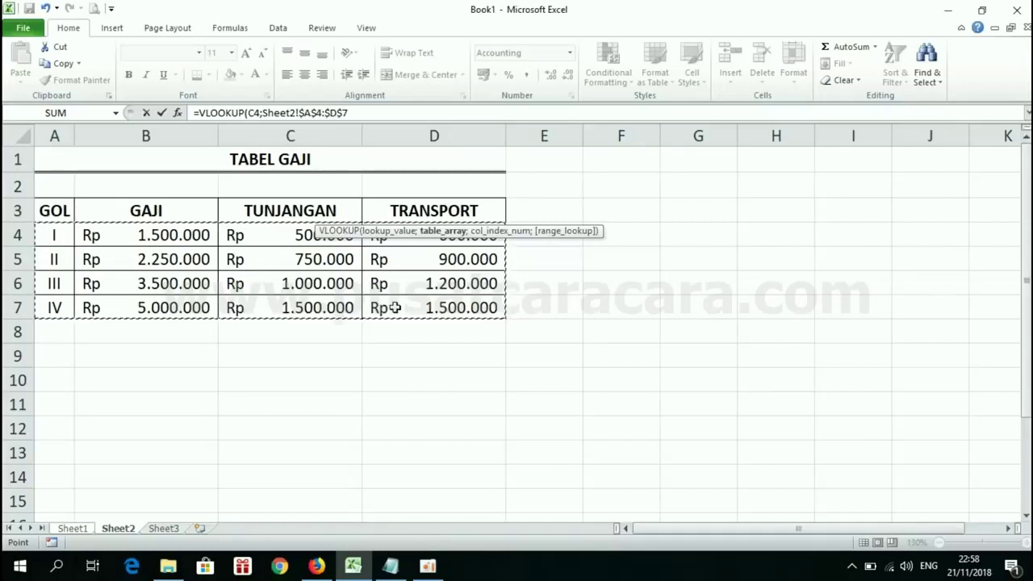
pyautogui.write(';3')
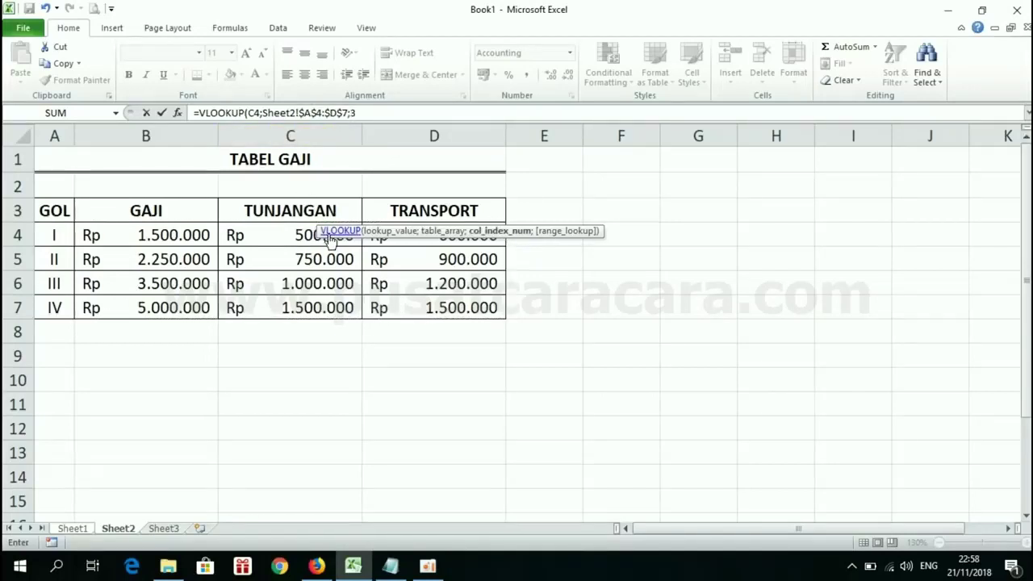
pyautogui.write(';0')
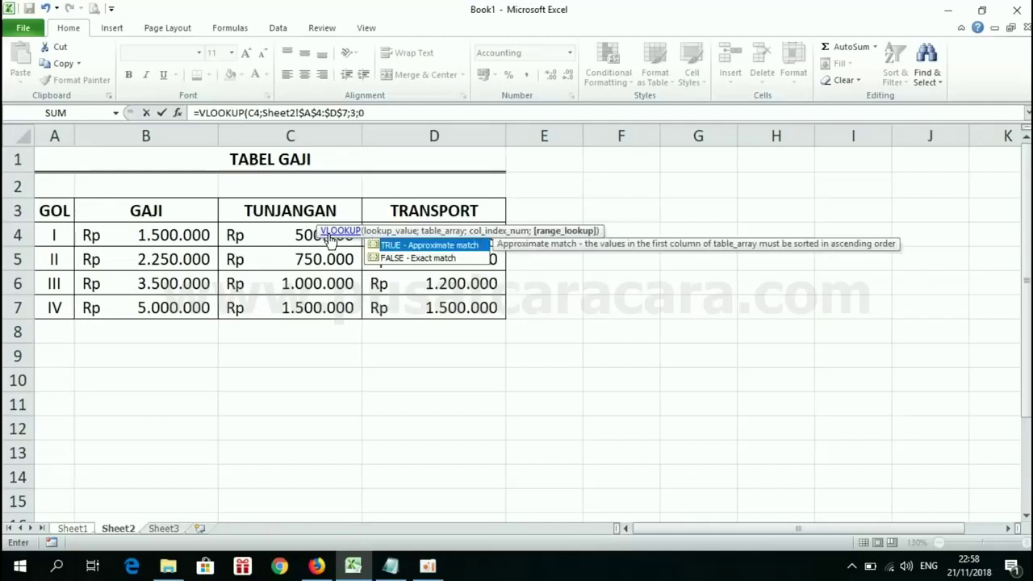
pyautogui.write(')')
pyautogui.press('Return')
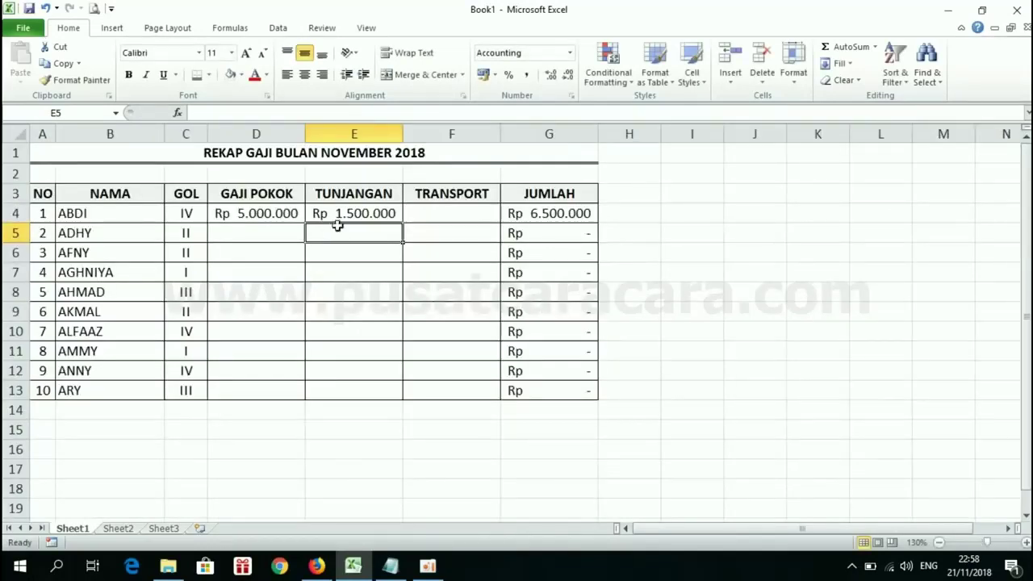
pyautogui.click(347, 213)
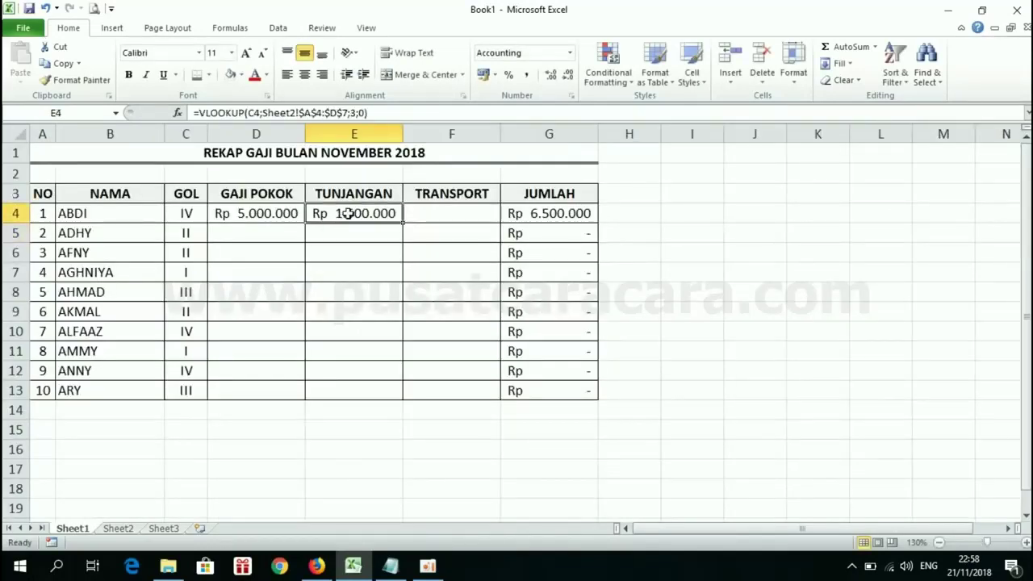
# Enter =VLOOKUP(C4;Sheet2!$A$4:$D$7;4;0) in F4, giving ABDI Rp 1.500.000 TRANSPORT
pyautogui.click(456, 209)
pyautogui.write('=')
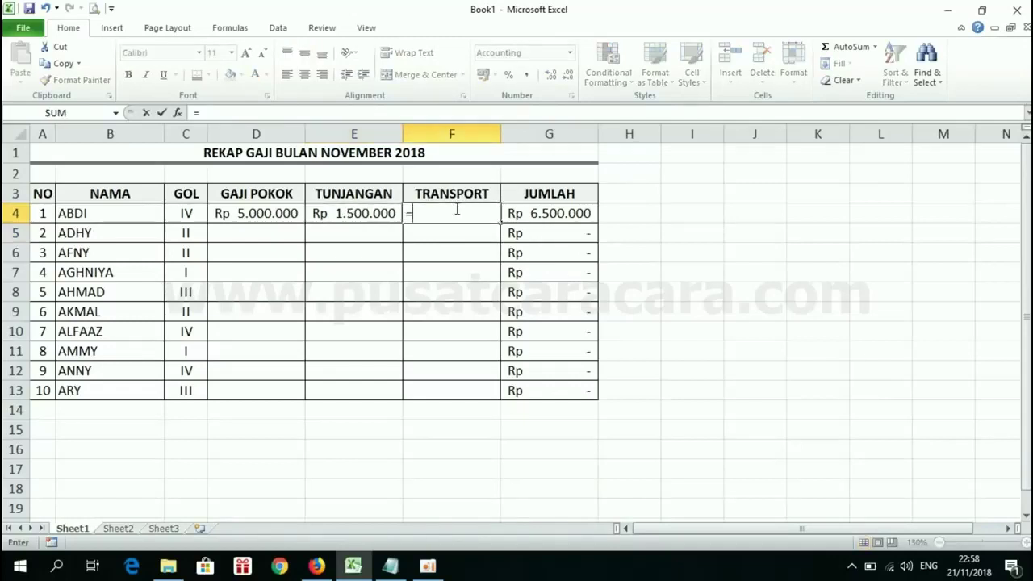
pyautogui.write('VLOOKUP')
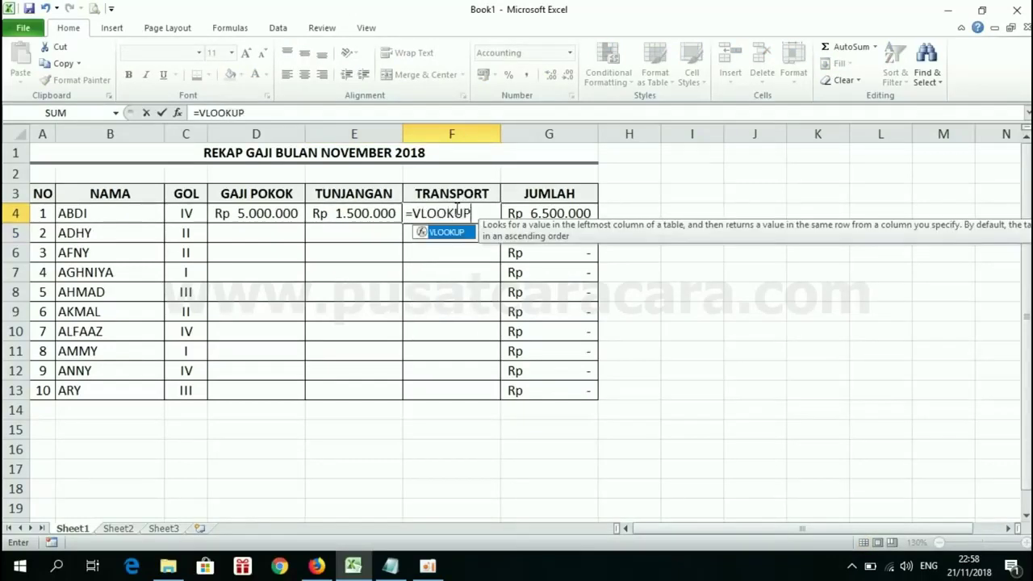
pyautogui.write('(')
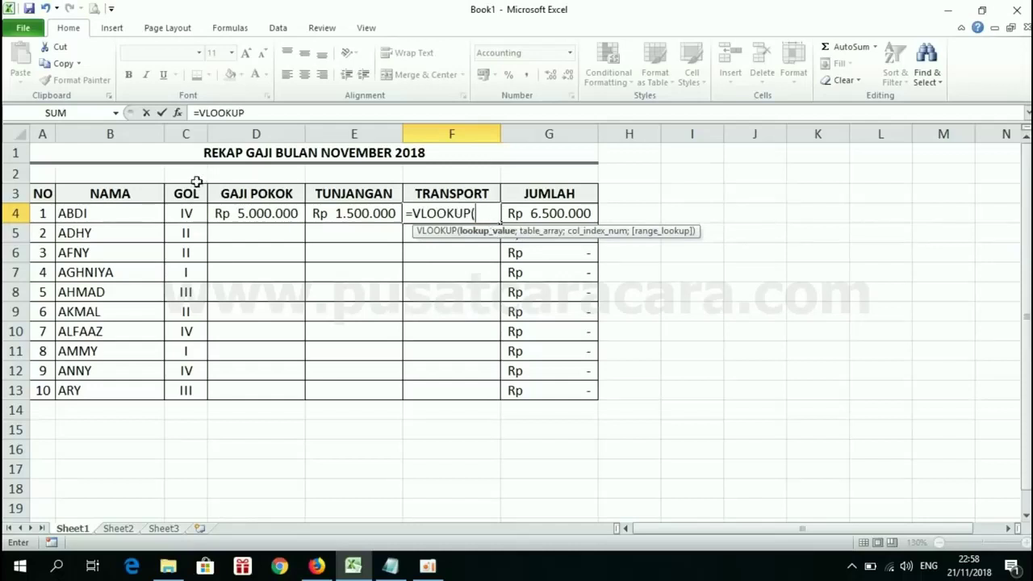
pyautogui.click(181, 211)
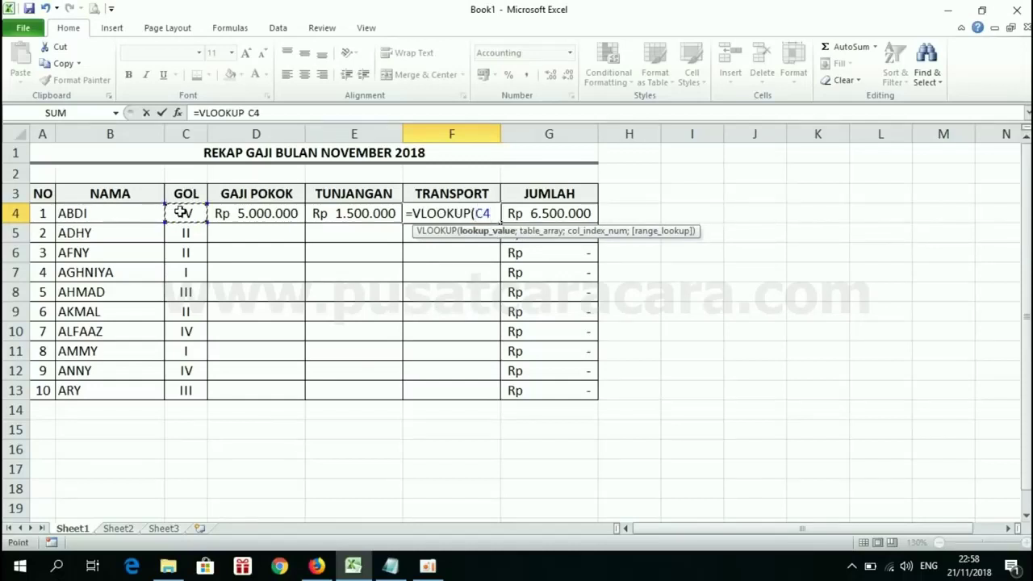
pyautogui.write(';')
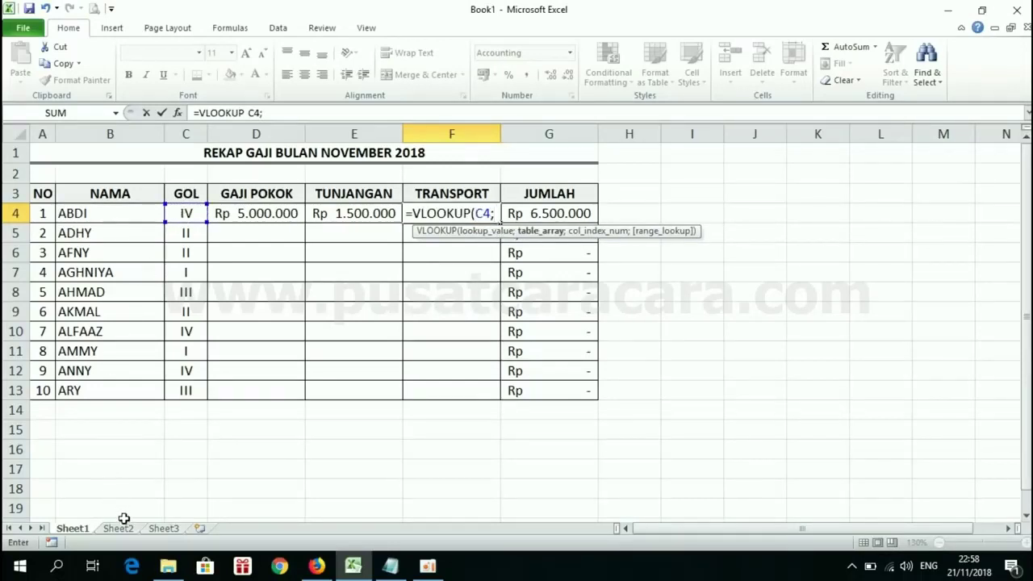
pyautogui.click(121, 530)
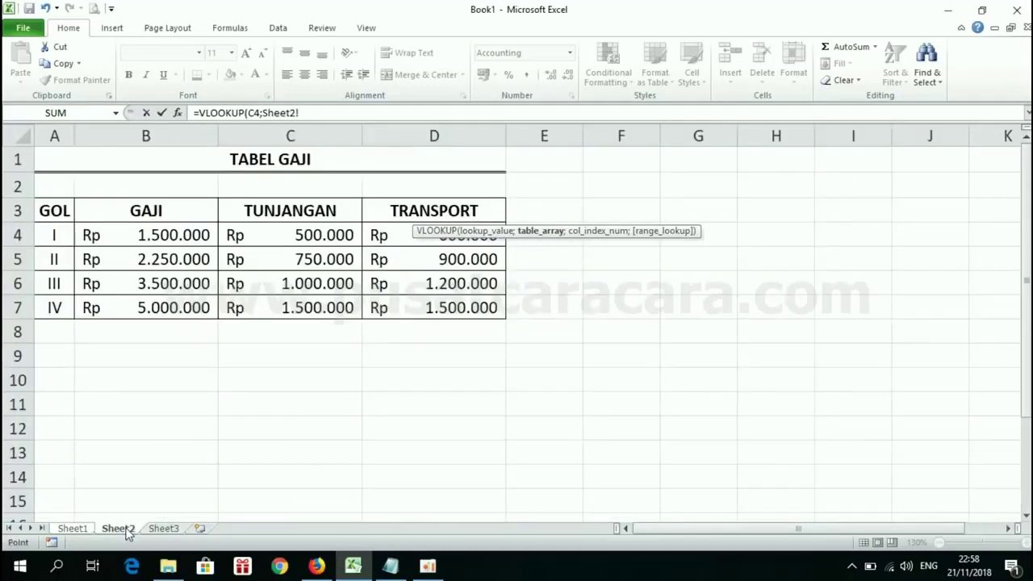
pyautogui.moveTo(54, 235)
pyautogui.mouseDown()
pyautogui.moveTo(361, 282)
pyautogui.moveTo(412, 304)
pyautogui.mouseUp()
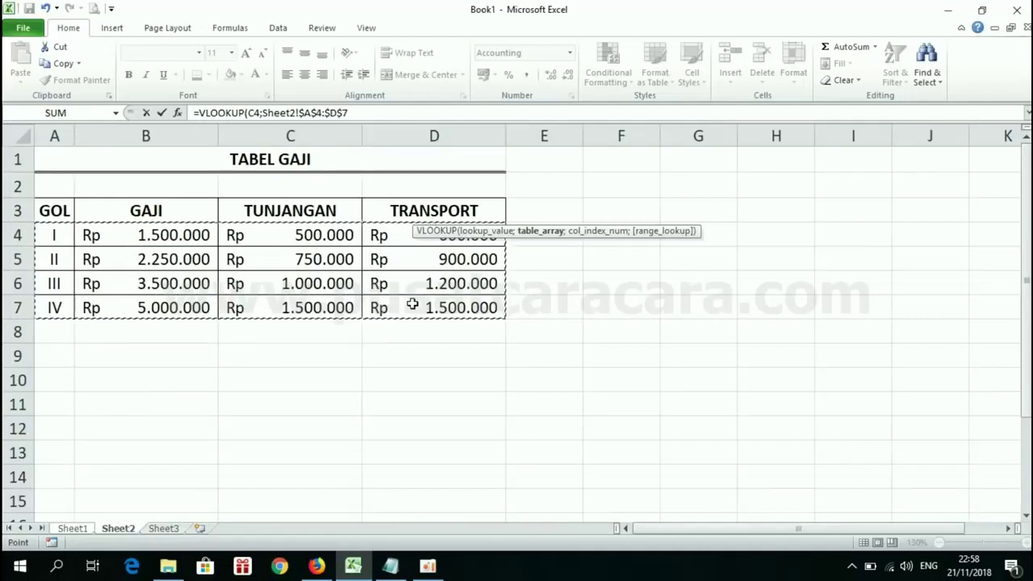
pyautogui.press('F4')
pyautogui.write(';')
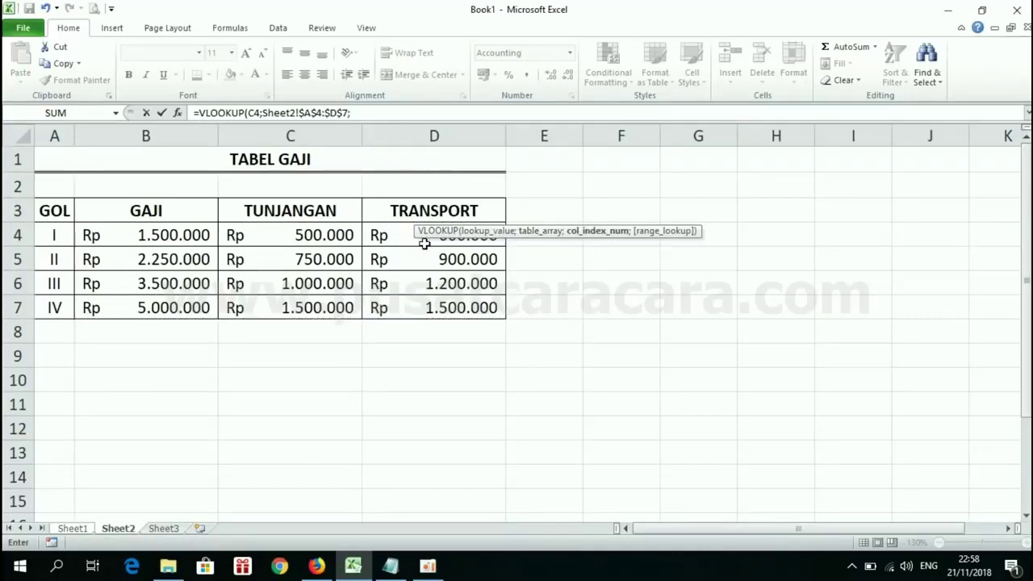
pyautogui.write('4;0')
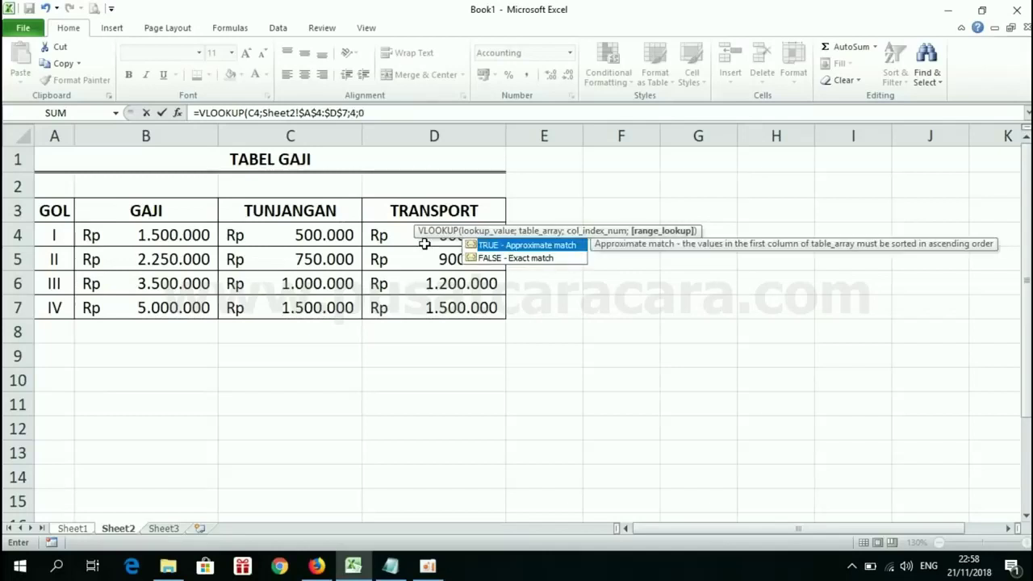
pyautogui.write(')')
pyautogui.press('Return')
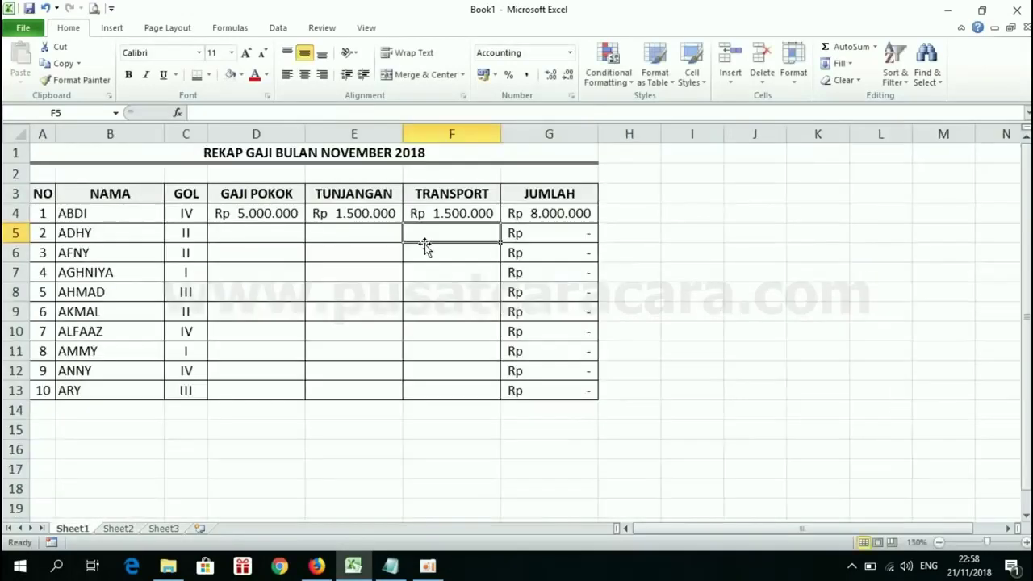
pyautogui.click(464, 213)
# Fill the three lookup formulas in D4:F4 down through row 13
pyautogui.click(283, 212)
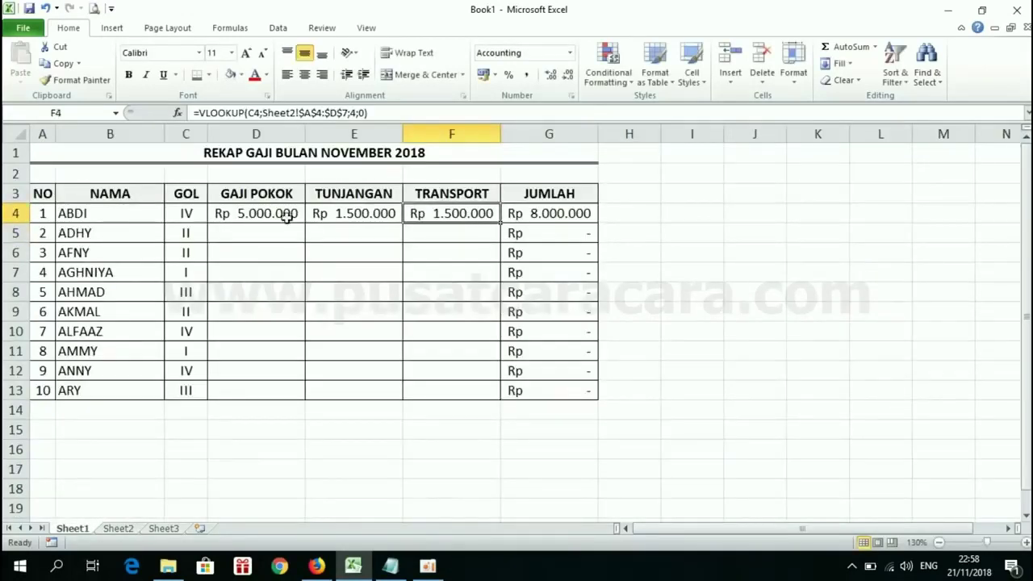
pyautogui.moveTo(272, 214); pyautogui.dragTo(460, 217)
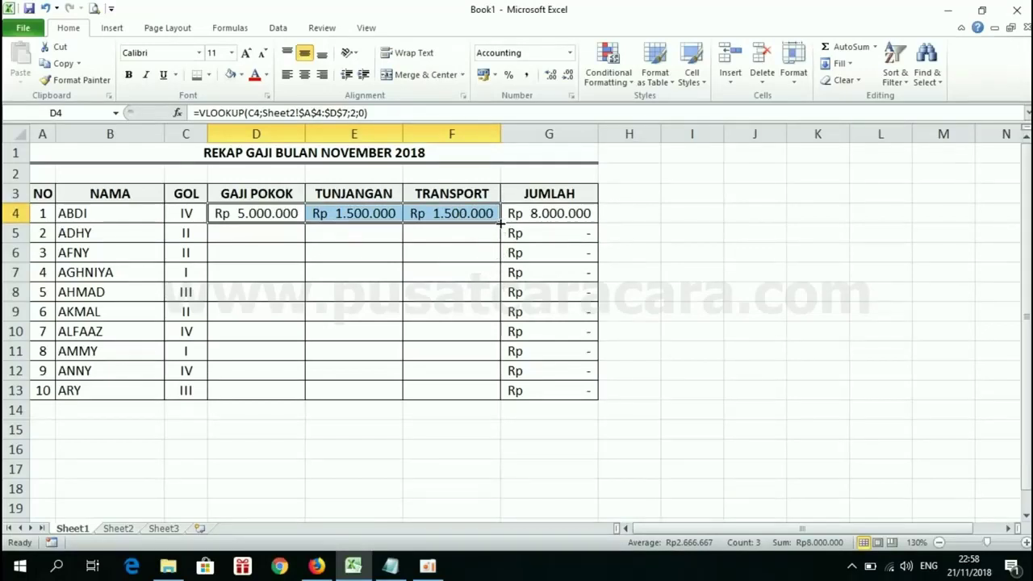
pyautogui.moveTo(500, 225); pyautogui.dragTo(501, 225)
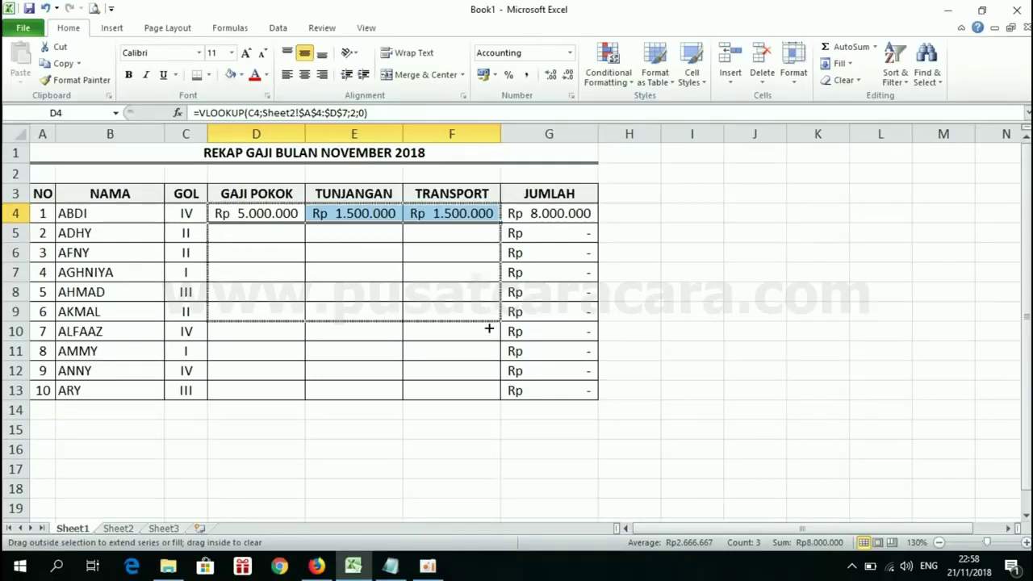
pyautogui.moveTo(500, 225); pyautogui.dragTo(489, 403)
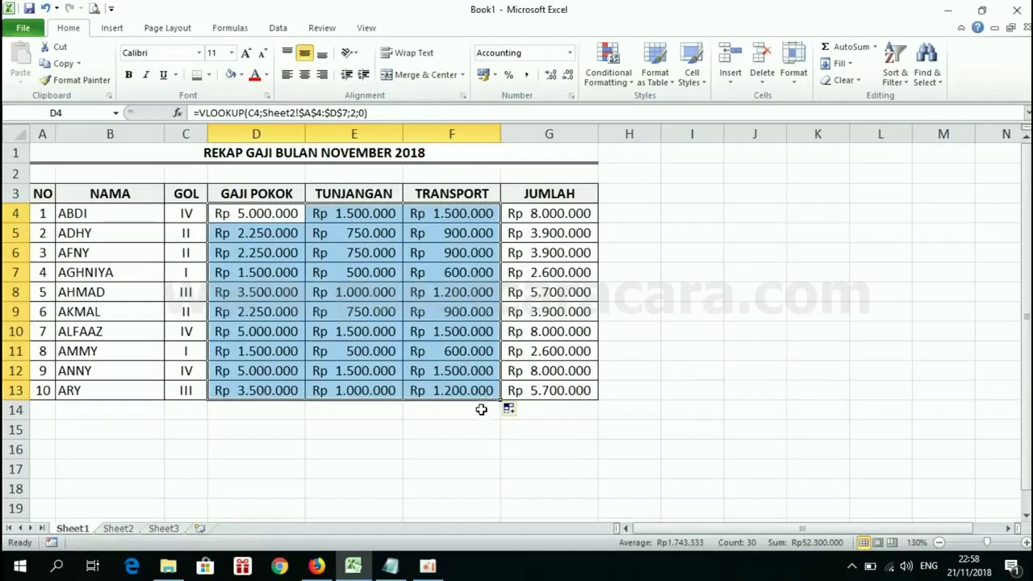
pyautogui.click(476, 409)
pyautogui.click(647, 237)
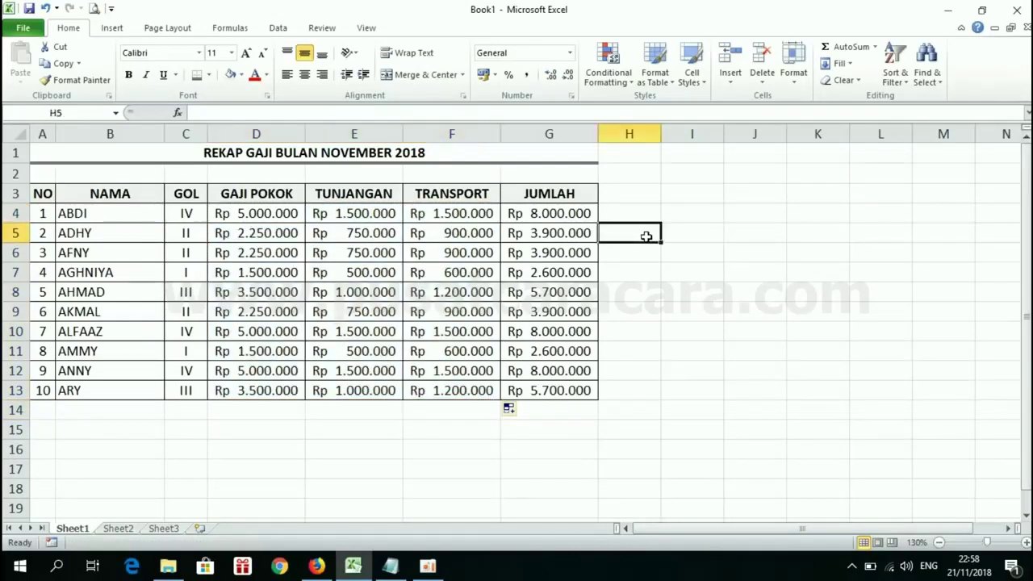